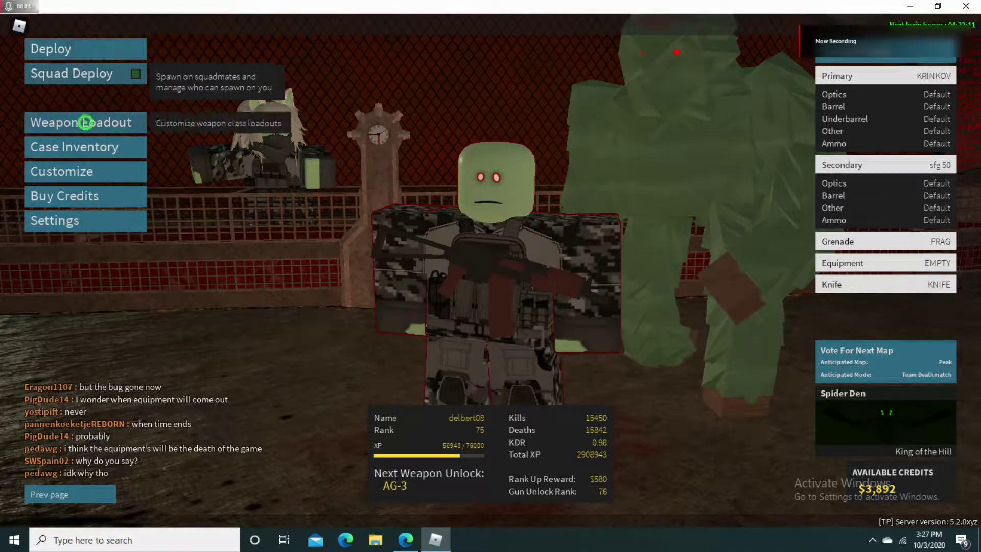
Enter the live match and advance through the dark tunnel, up the stairs into the lit hall
{"action": "left_click", "coordinate": [86, 123]}
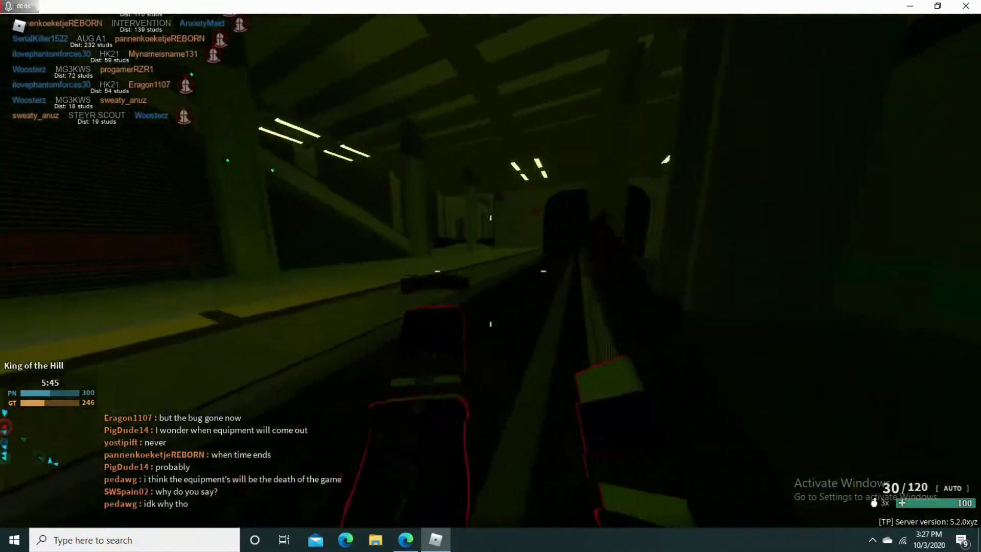
{"action": "key", "text": "w"}
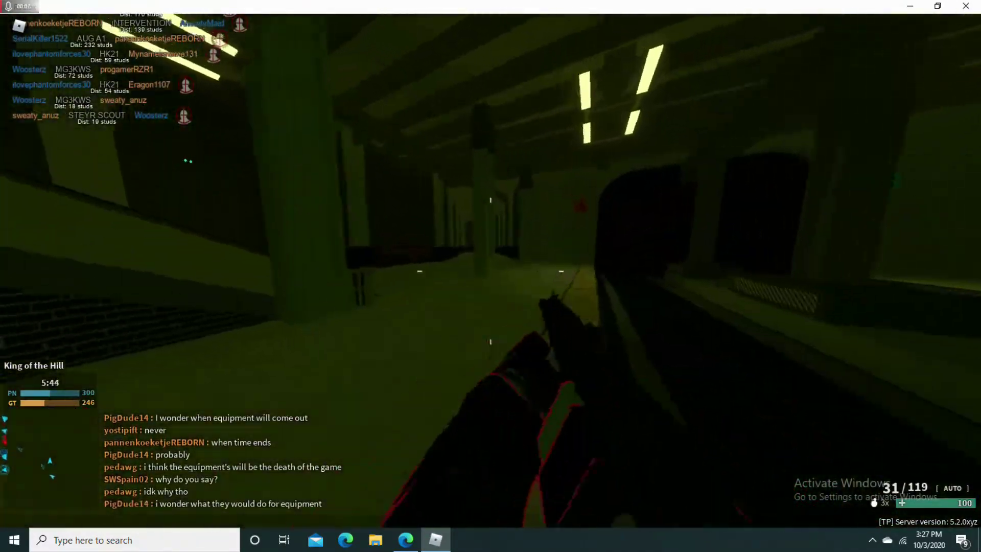
{"action": "key", "text": "w"}
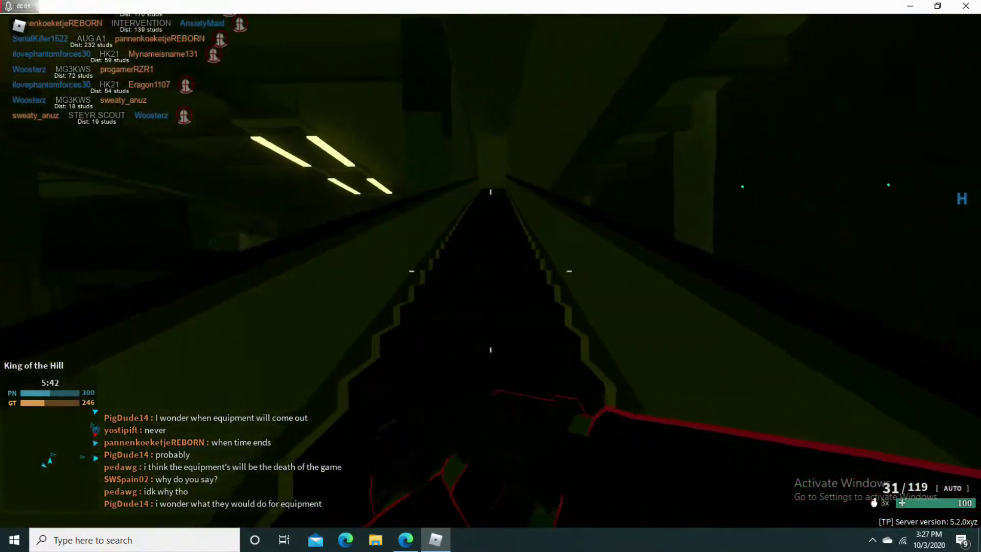
{"action": "key", "text": "w"}
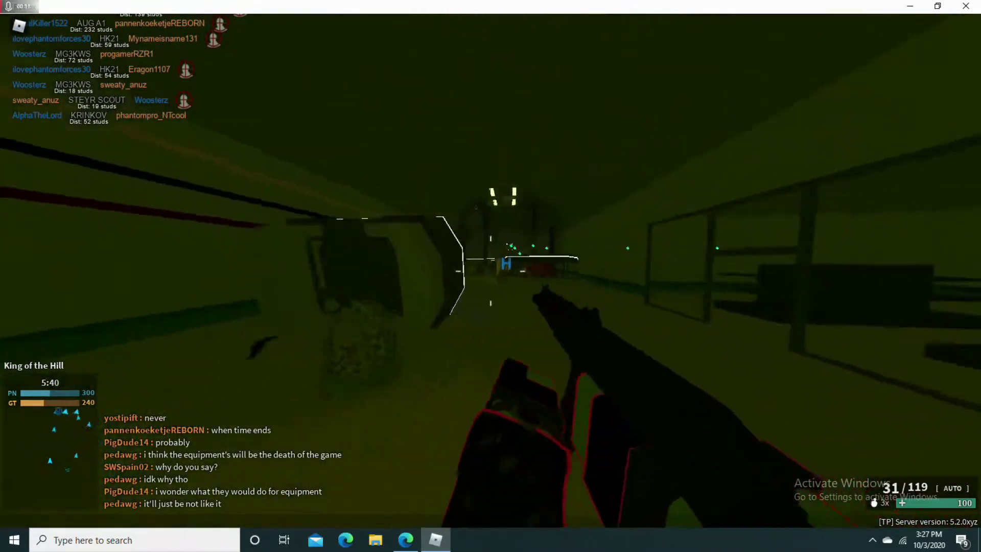
{"action": "key", "text": "w"}
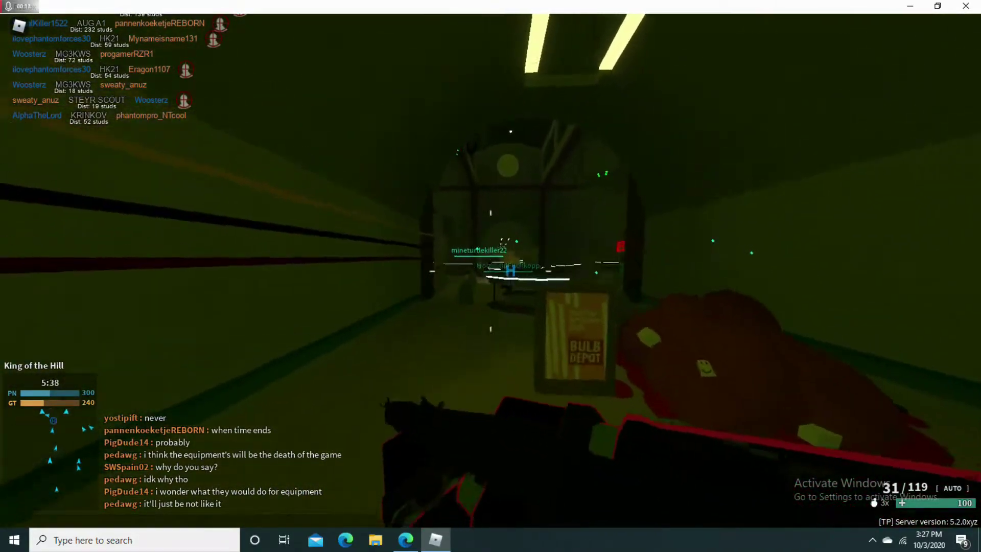
{"action": "key", "text": "w"}
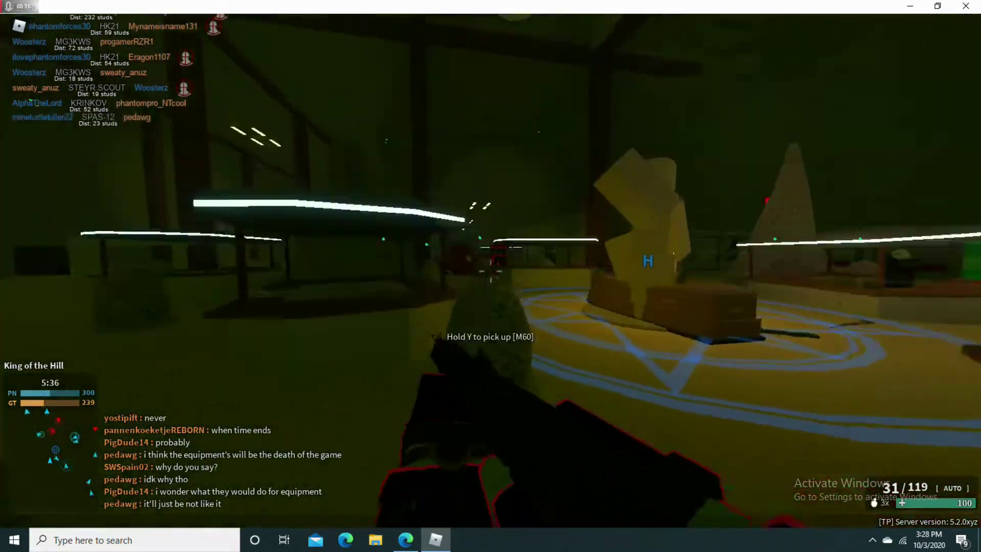
Shoot down the enemy near the booth, then reload the rifle
{"action": "left_click", "coordinate": [490, 276]}
{"action": "key", "text": "w"}
{"action": "left_click", "coordinate": [490, 276]}
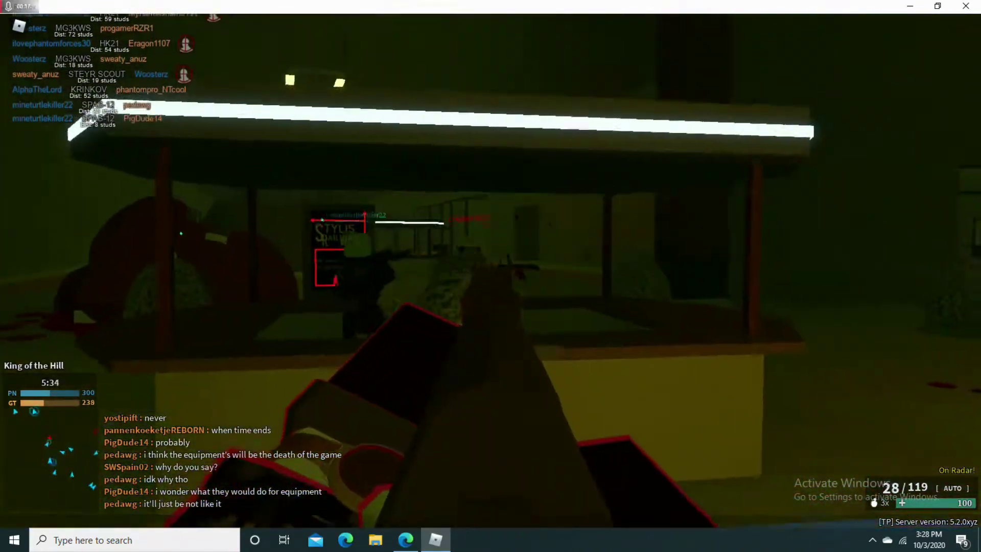
{"action": "left_click", "coordinate": [490, 276]}
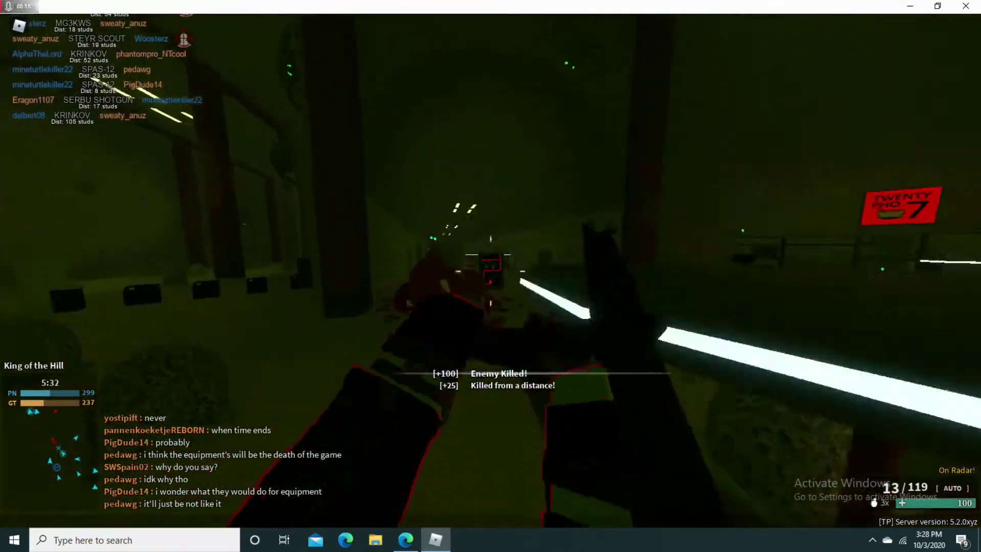
{"action": "key", "text": "r"}
Shoot the enemy in the corridor and keep advancing while reloading
{"action": "key", "text": "w"}
{"action": "key", "text": "w"}
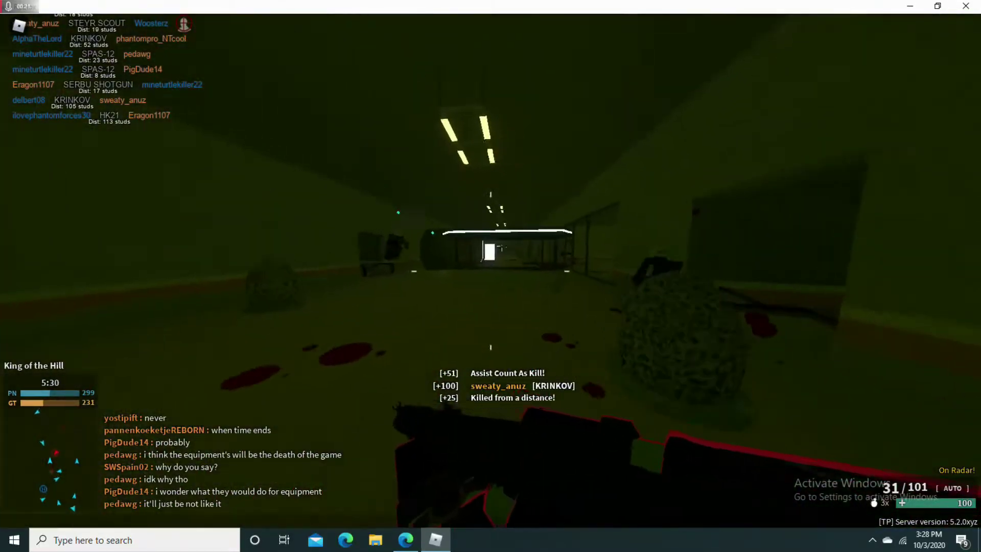
{"action": "left_click", "coordinate": [490, 276]}
{"action": "key", "text": "w"}
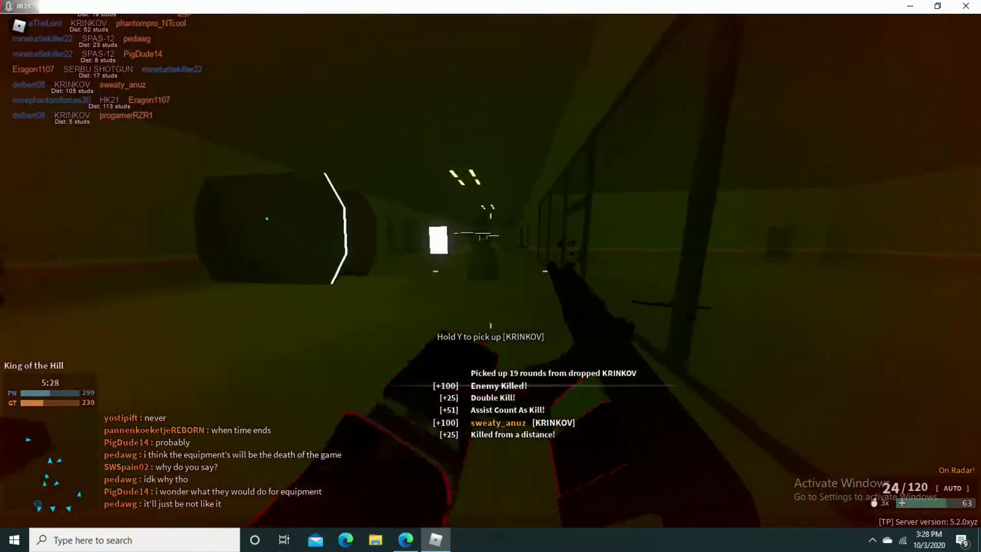
{"action": "key", "text": "r"}
{"action": "key", "text": "w"}
{"action": "key", "text": "w"}
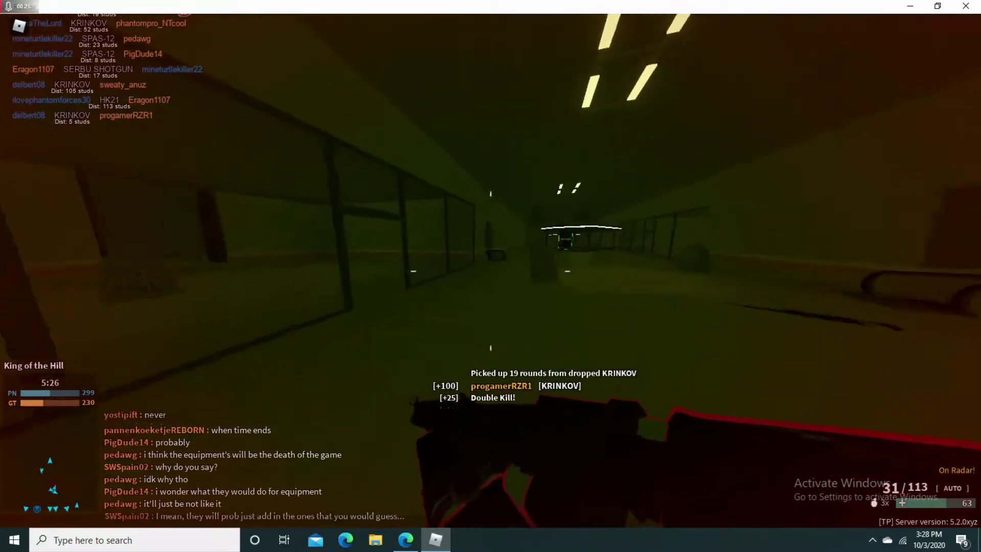
Move past the ZIP .22LR pickup along the route, briefly aiming down sights
{"action": "key", "text": "w"}
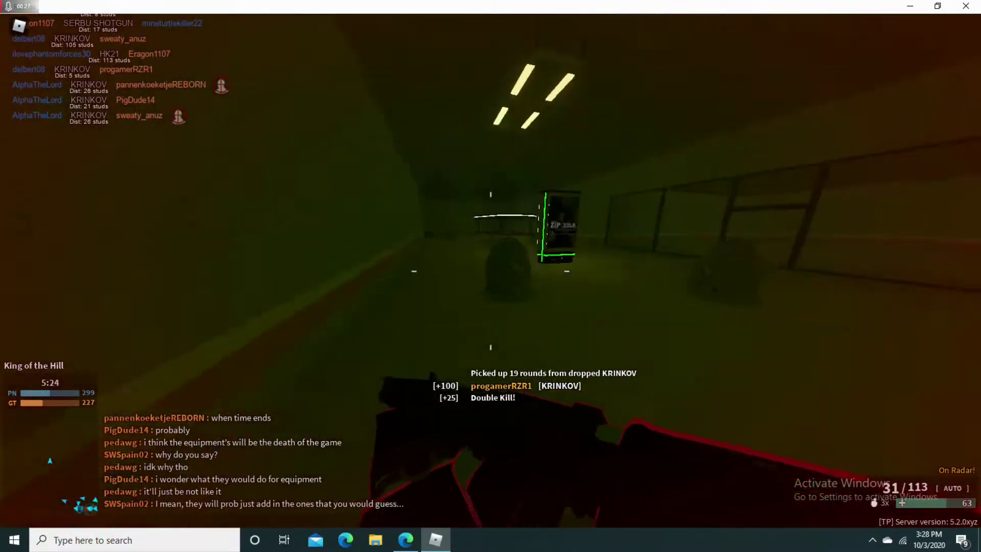
{"action": "key", "text": "w"}
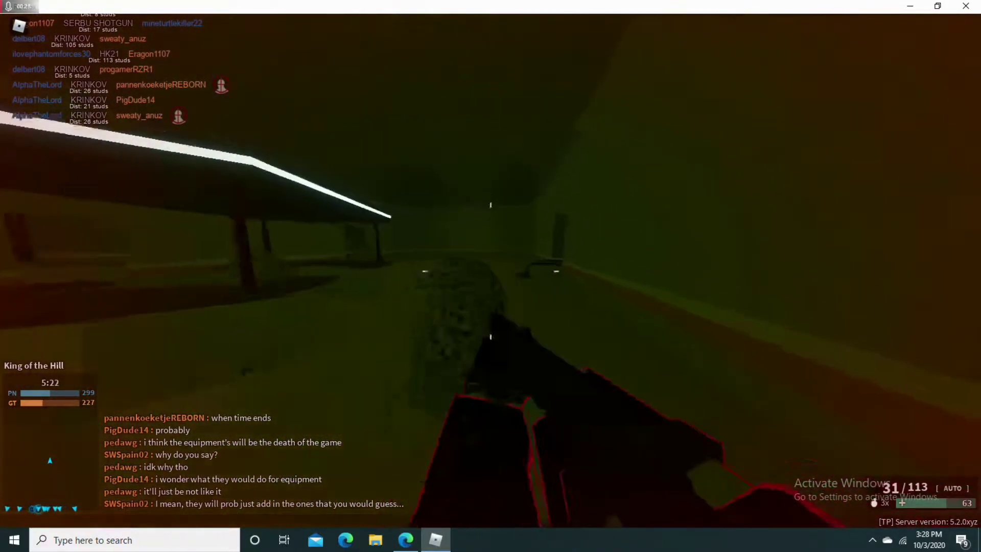
{"action": "key", "text": "w"}
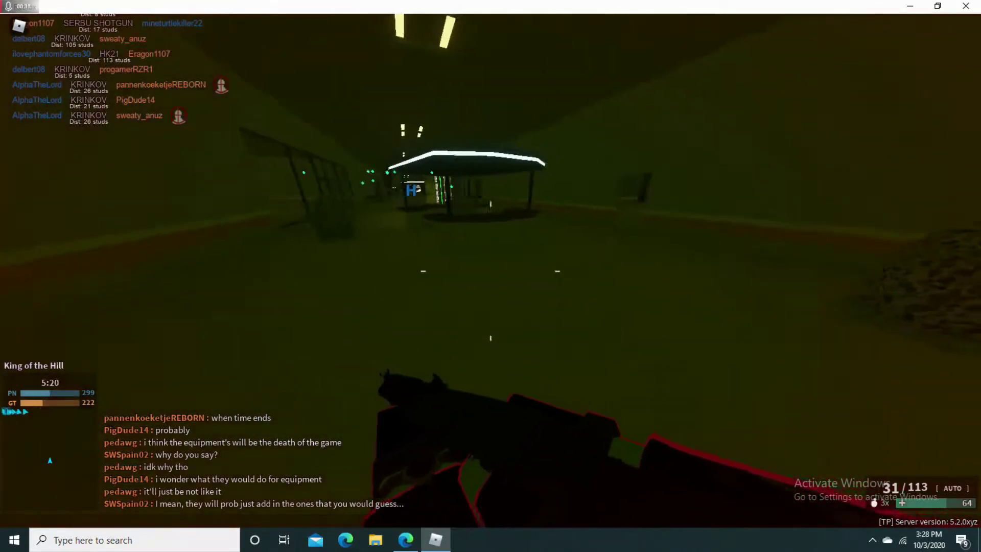
{"action": "key", "text": "w"}
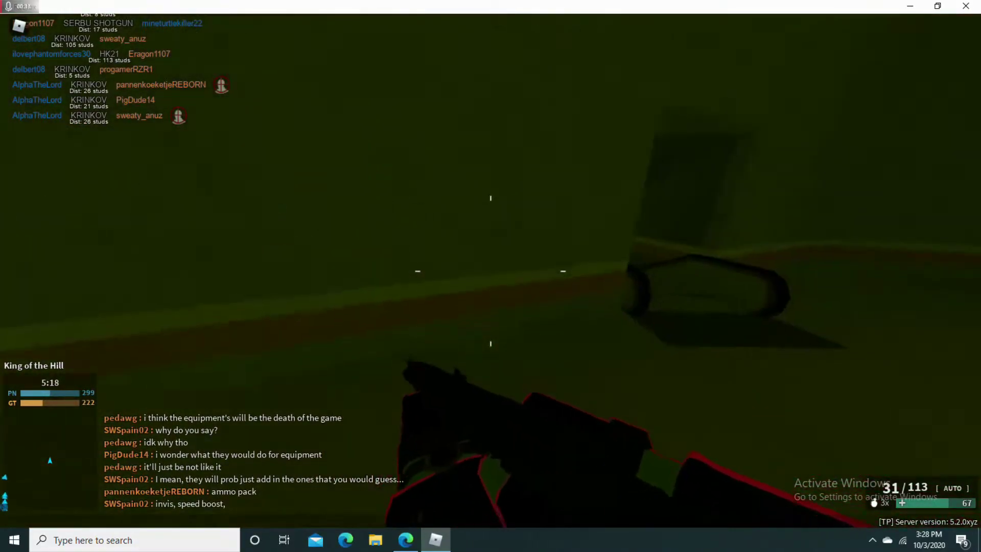
{"action": "key", "text": "w"}
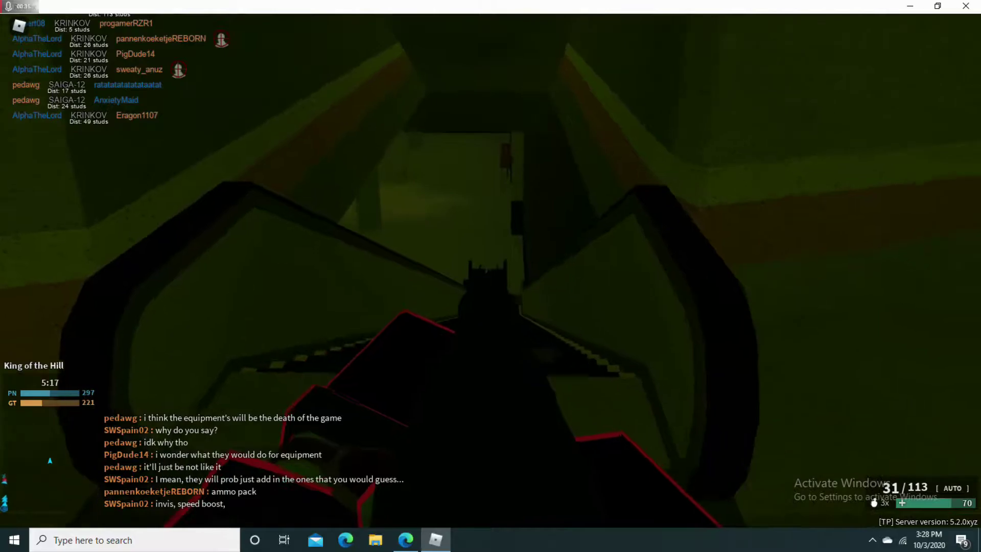
{"action": "right_click", "coordinate": [491, 276]}
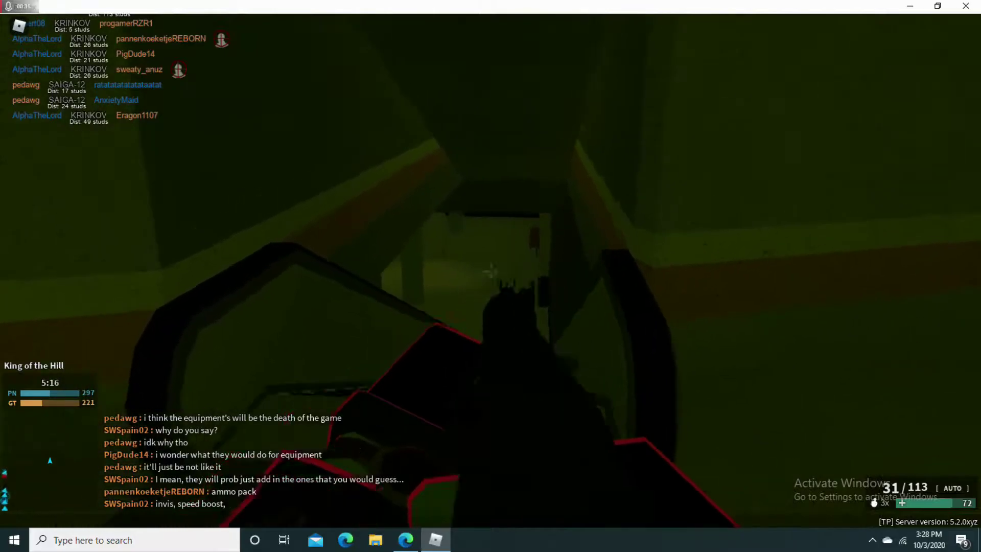
{"action": "key", "text": "w"}
{"action": "key", "text": "w"}
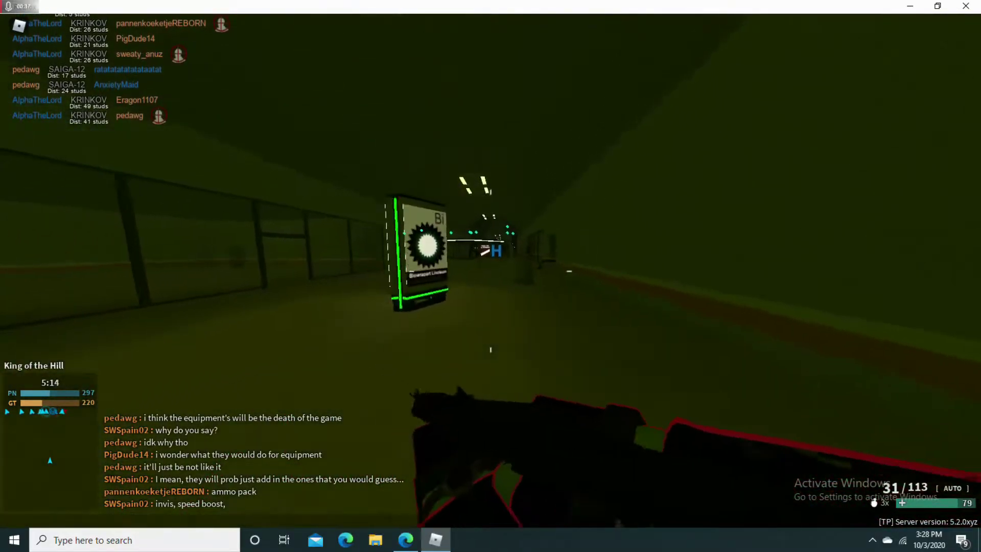
Collect ammo from the dropped P90, reloading after spotting an enemy down the corridor
{"action": "key", "text": "w"}
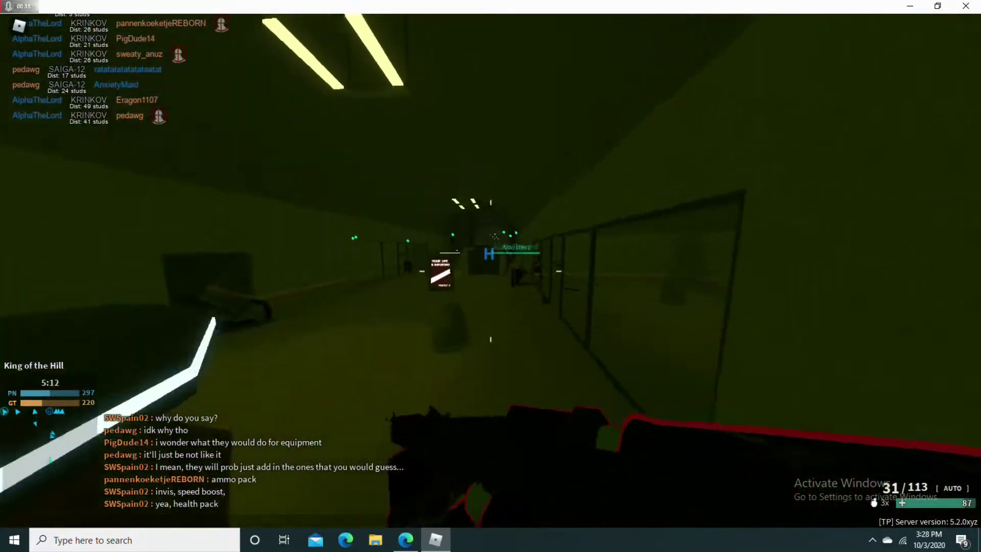
{"action": "key", "text": "w"}
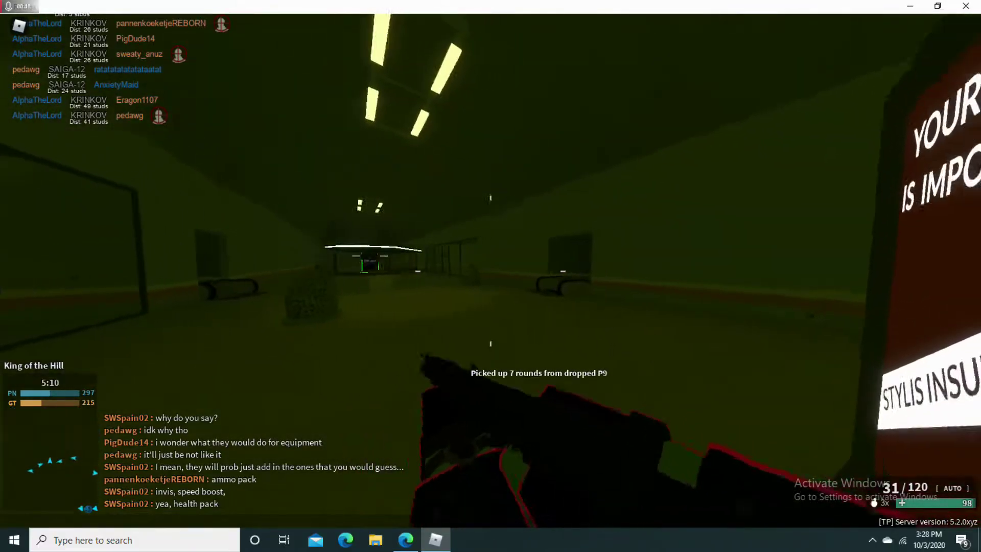
{"action": "key", "text": "w"}
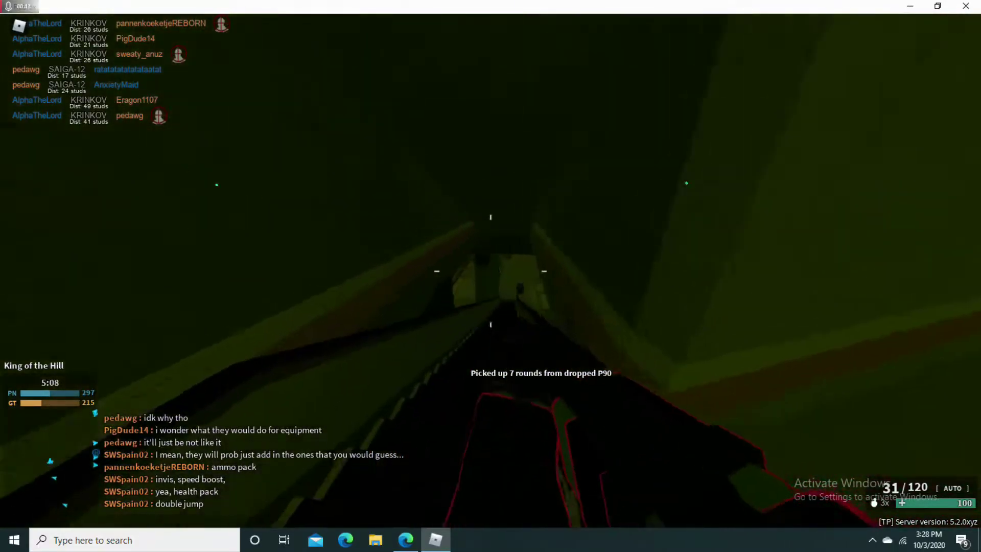
{"action": "left_click_drag", "start_coordinate": [491, 272], "coordinate": [490, 272]}
{"action": "key", "text": "r"}
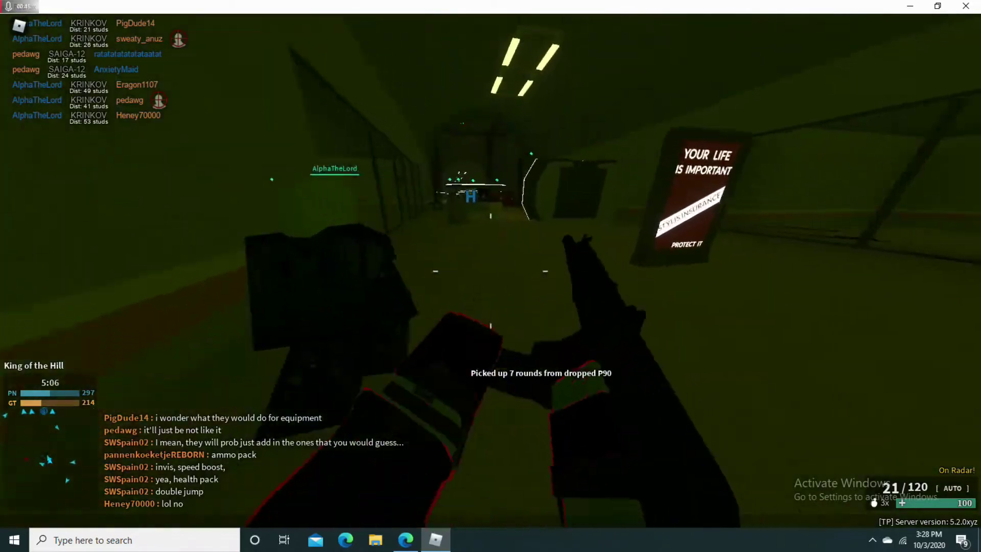
{"action": "key", "text": "w"}
{"action": "key", "text": "w"}
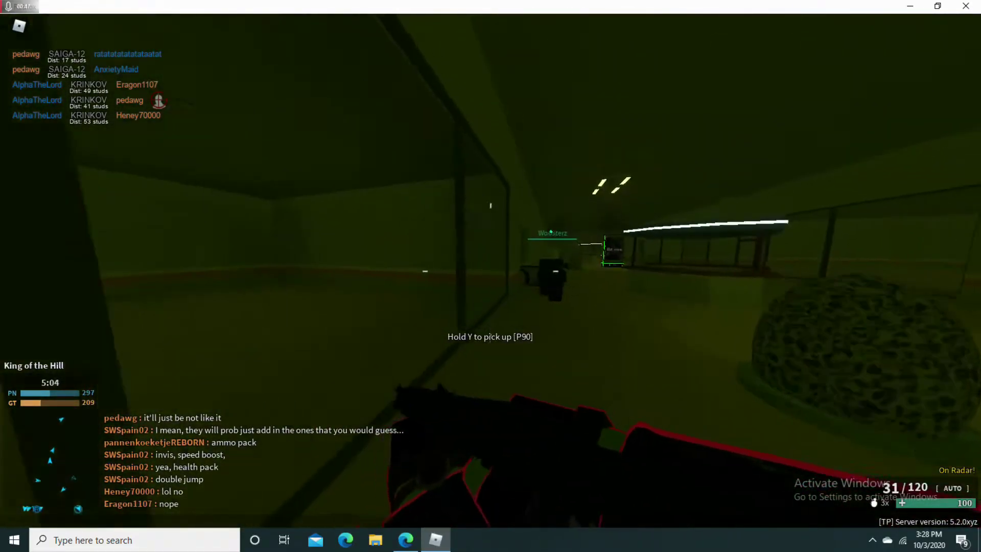
{"action": "key", "text": "v"}
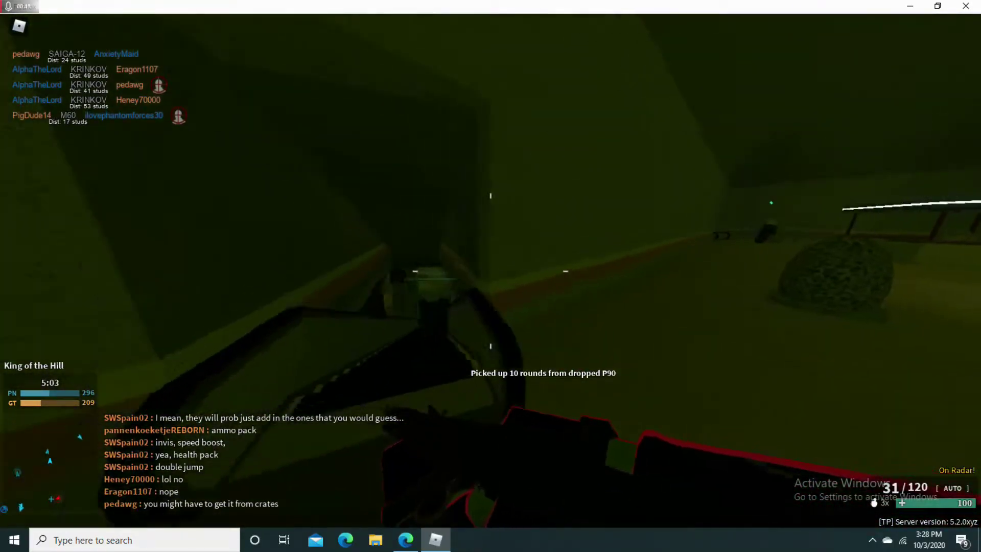
{"action": "key", "text": "w"}
Kill the enemy with a headshot and reload the rifle
{"action": "left_click", "coordinate": [491, 272]}
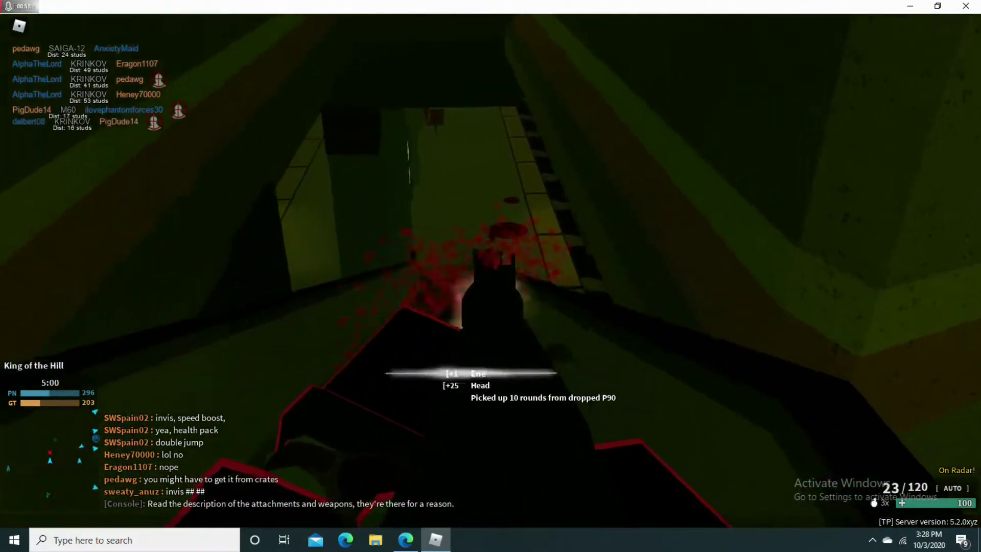
{"action": "left_click", "coordinate": [491, 272]}
{"action": "key", "text": "w"}
{"action": "key", "text": "r"}
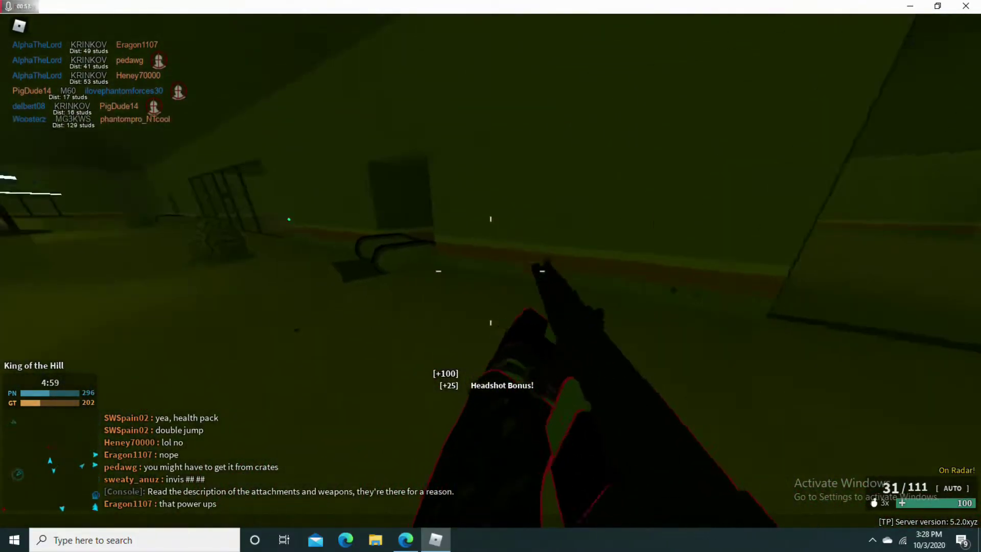
{"action": "key", "text": "w"}
{"action": "key", "text": "w"}
Climb the staircase past the ZiP .22LR pickup and walk the hallway past the vending machine
{"action": "key", "text": "w"}
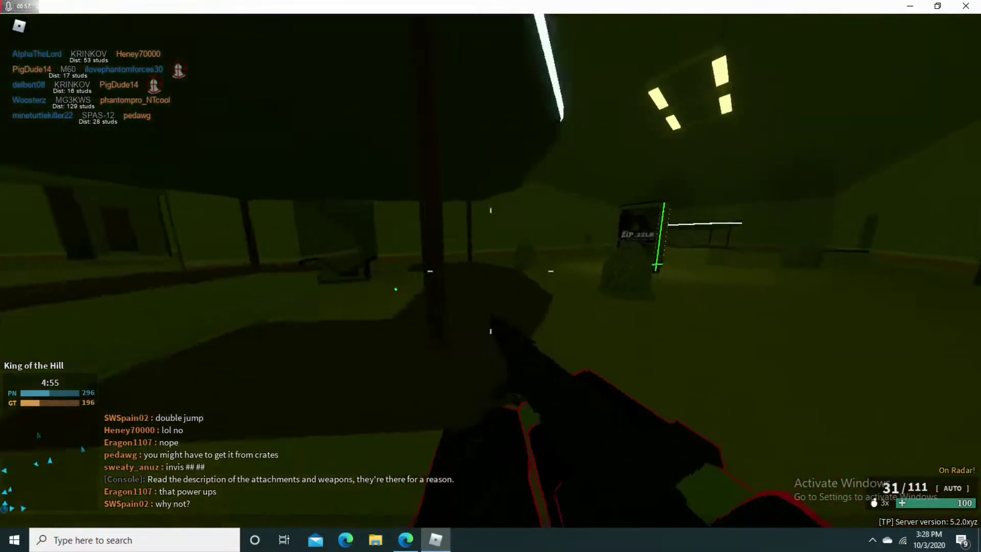
{"action": "key", "text": "w"}
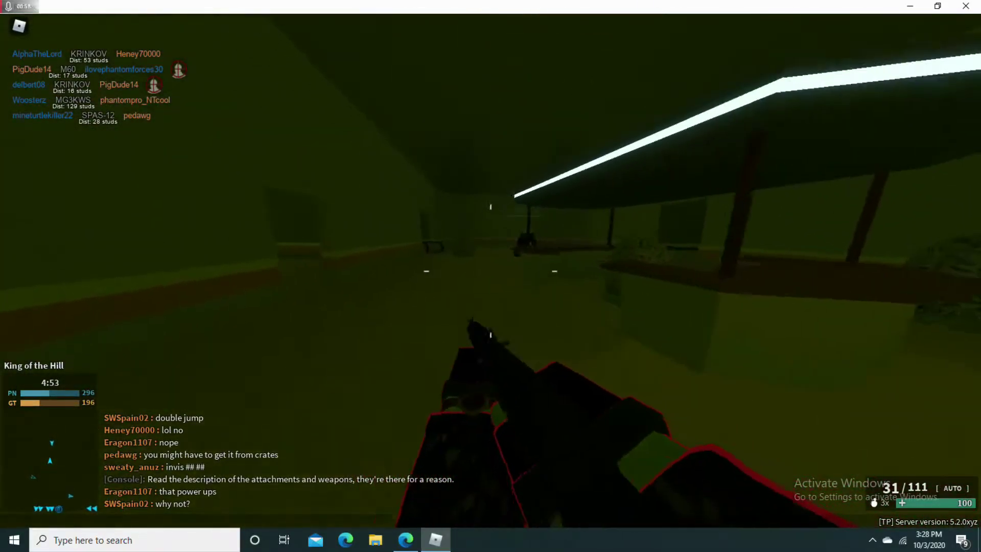
{"action": "key", "text": "w"}
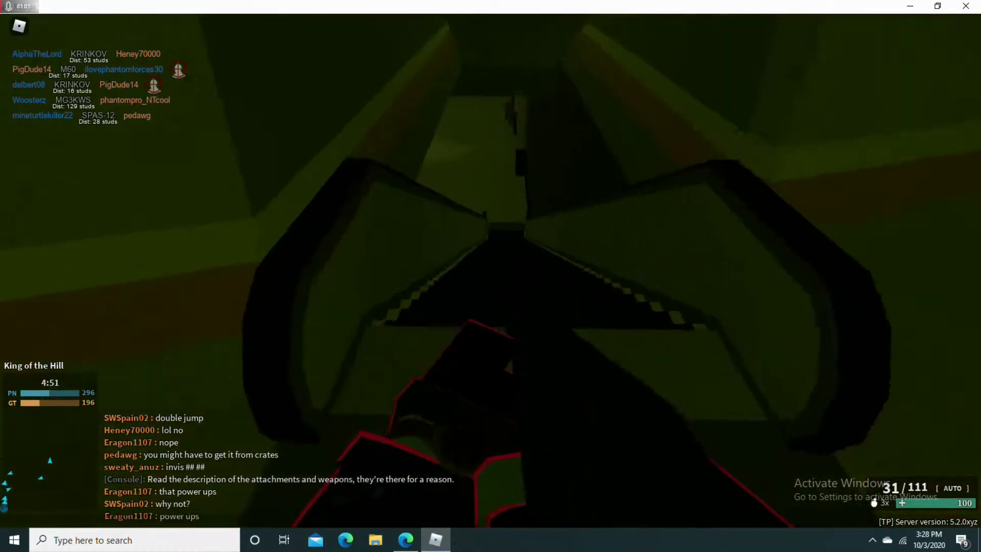
{"action": "key", "text": "w"}
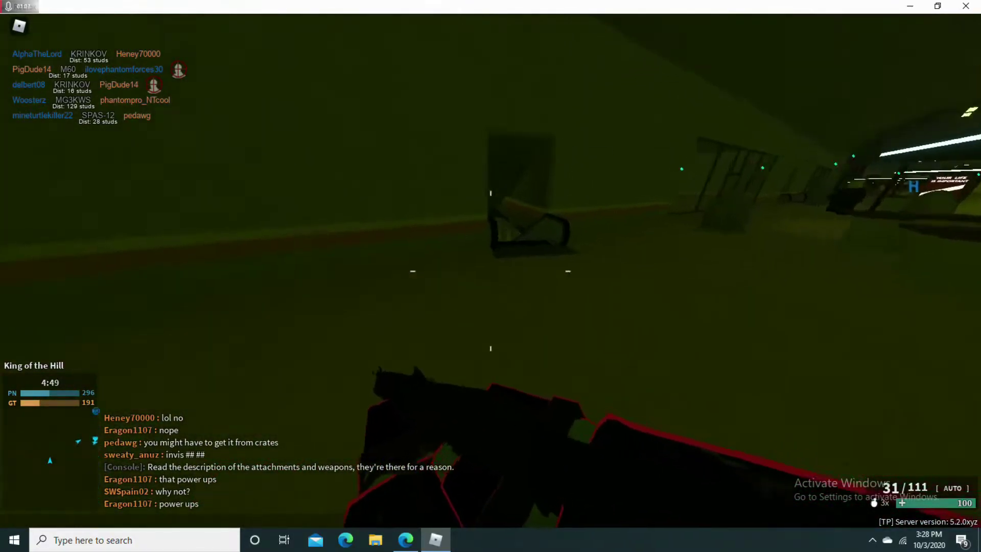
{"action": "key", "text": "w"}
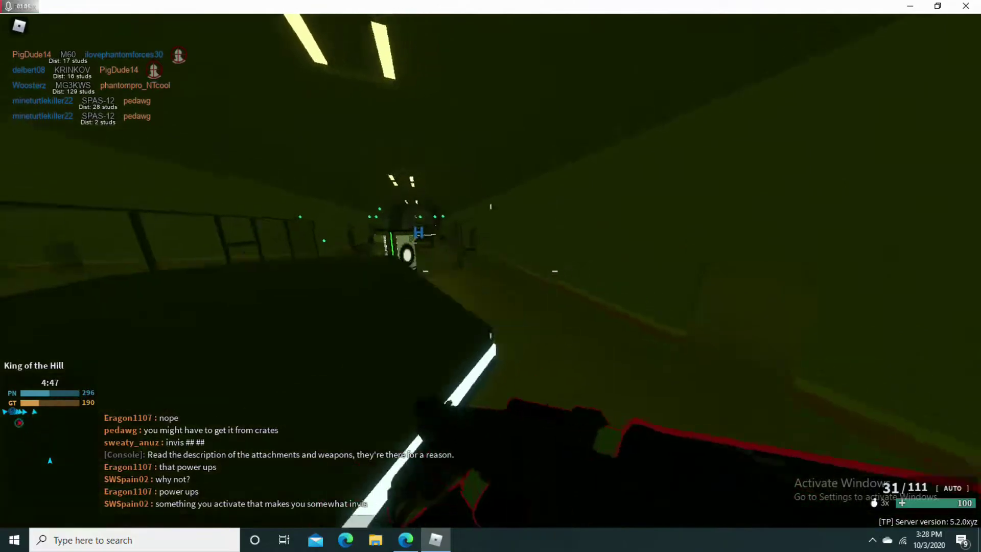
{"action": "key", "text": "w"}
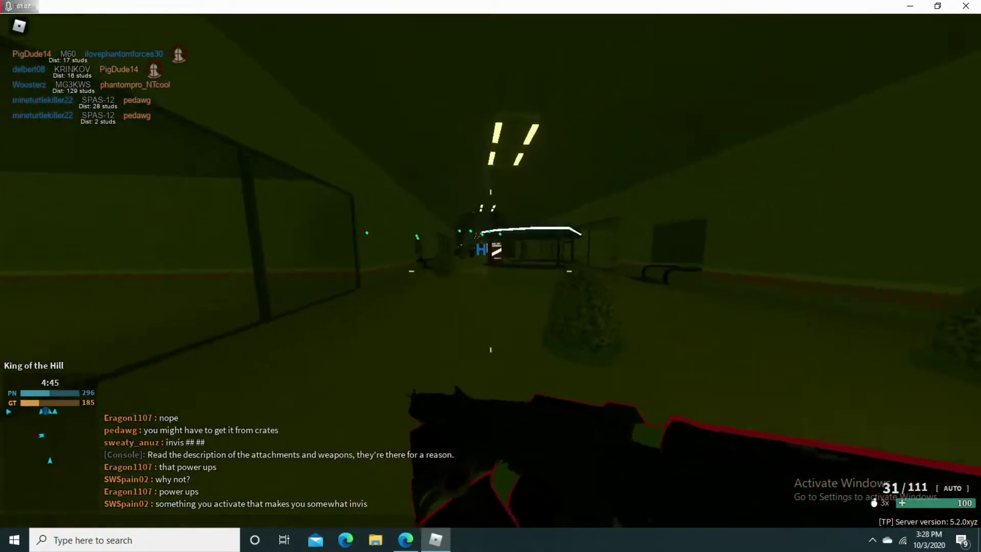
{"action": "key", "text": "w"}
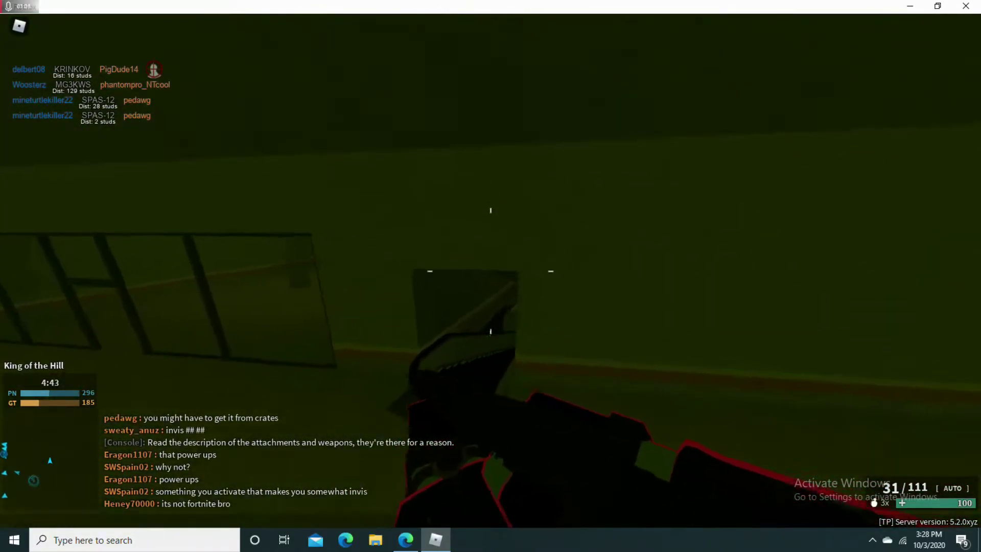
{"action": "key", "text": "w"}
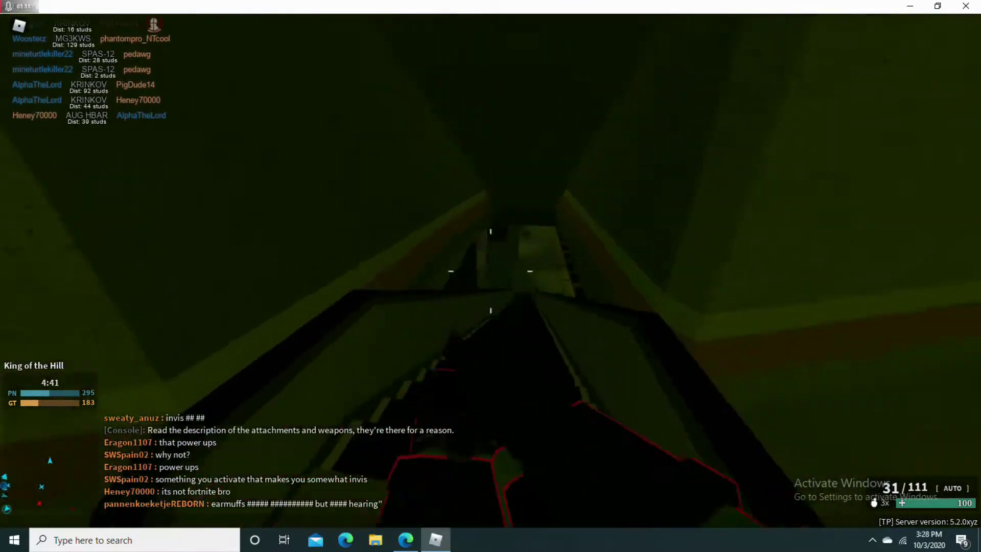
{"action": "key", "text": "w"}
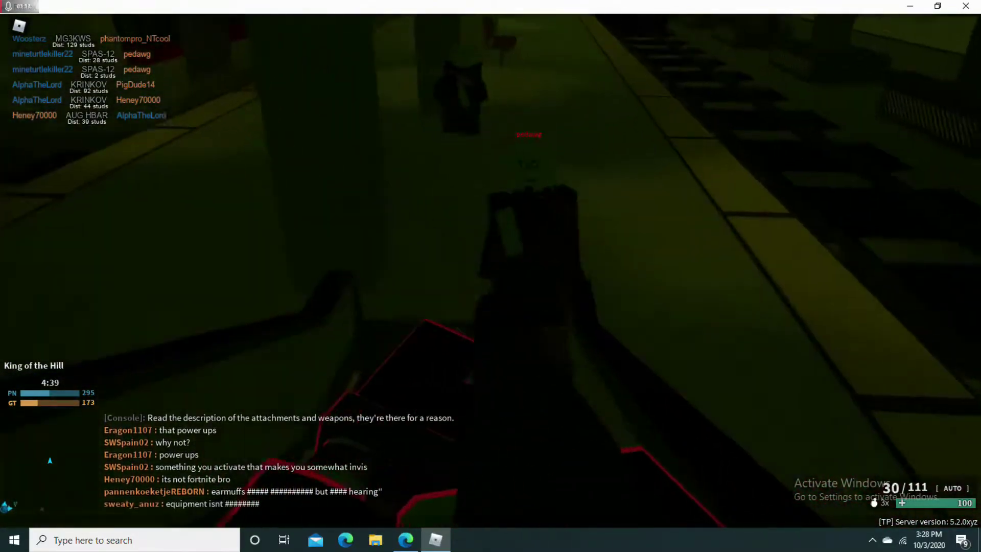
After a kill, set the AKU12 carbine as Scout primary, then browse the PDW and other weapon tabs
{"action": "left_click", "coordinate": [491, 273]}
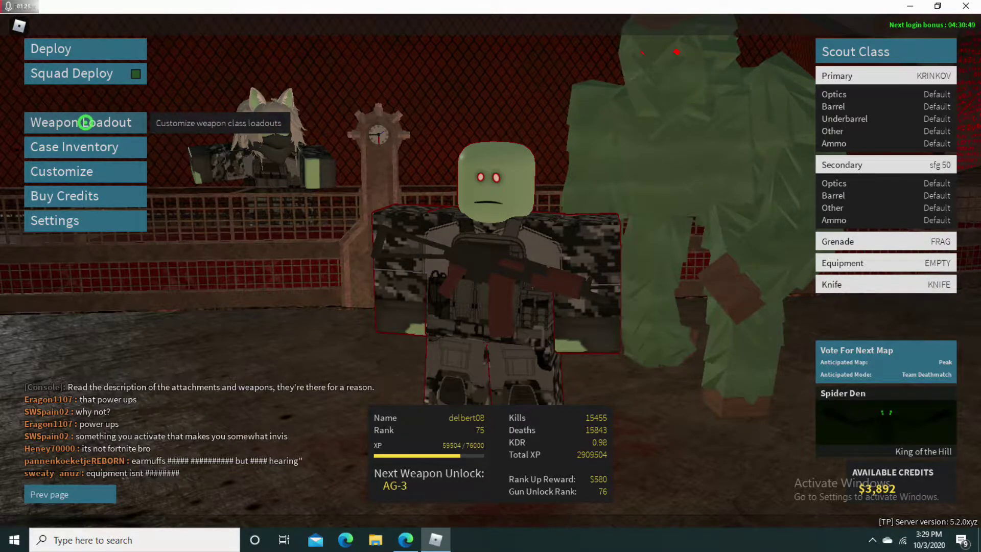
{"action": "left_click", "coordinate": [86, 122]}
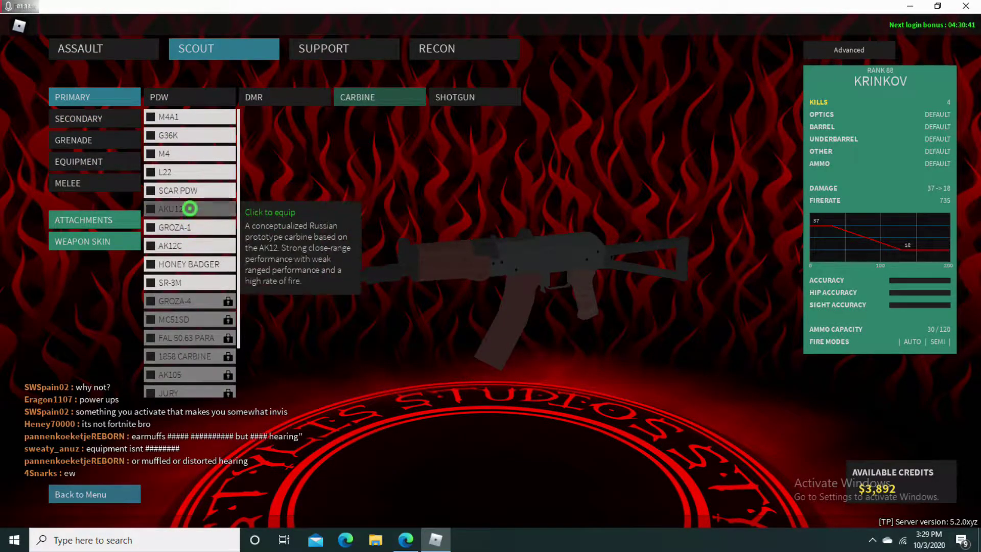
{"action": "left_click", "coordinate": [189, 209]}
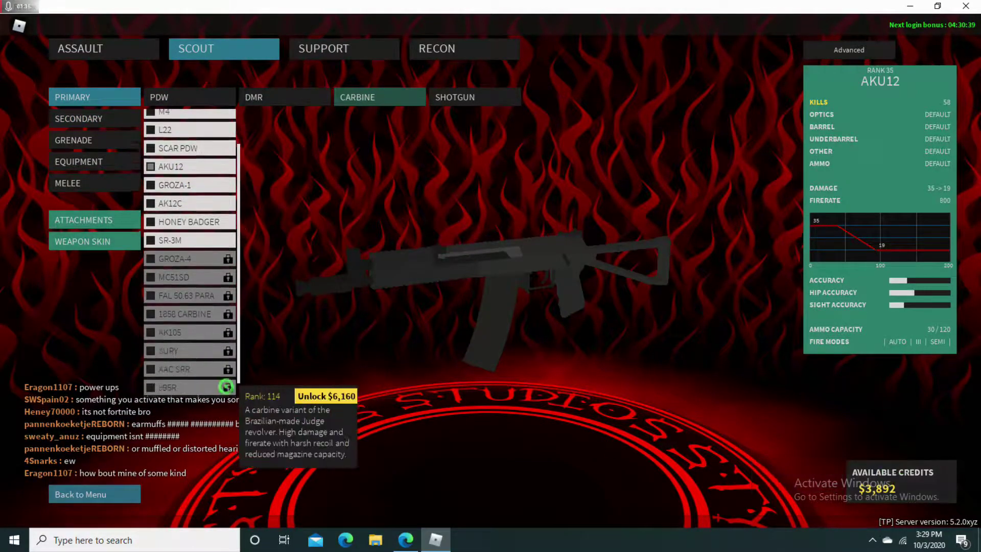
{"action": "scroll", "coordinate": [189, 242], "scroll_direction": "down", "scroll_amount": 3}
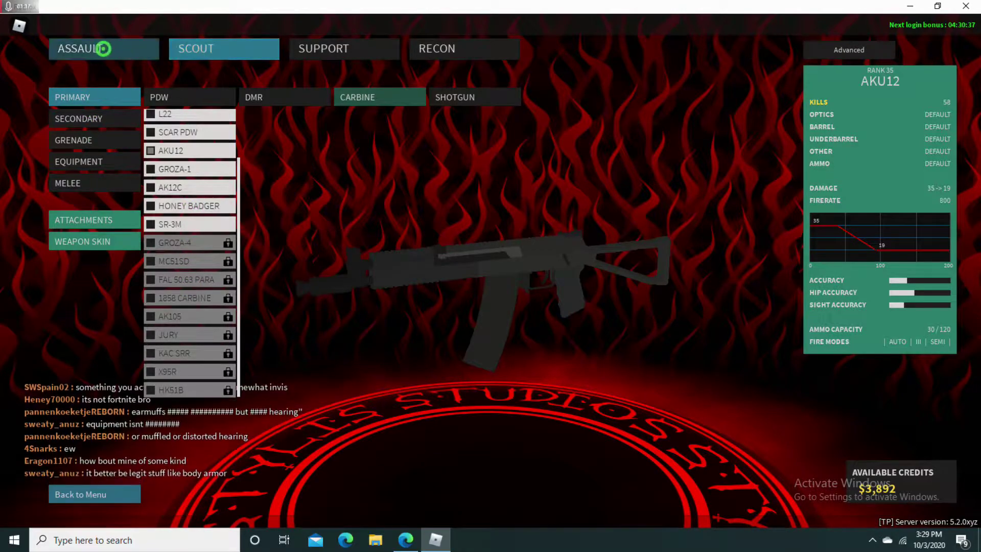
{"action": "left_click", "coordinate": [189, 96]}
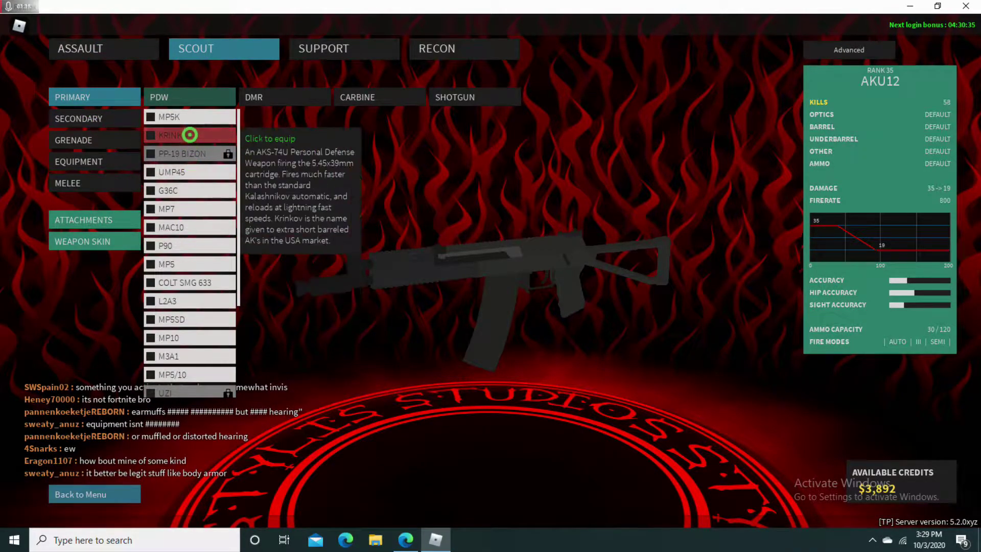
{"action": "left_click", "coordinate": [284, 97]}
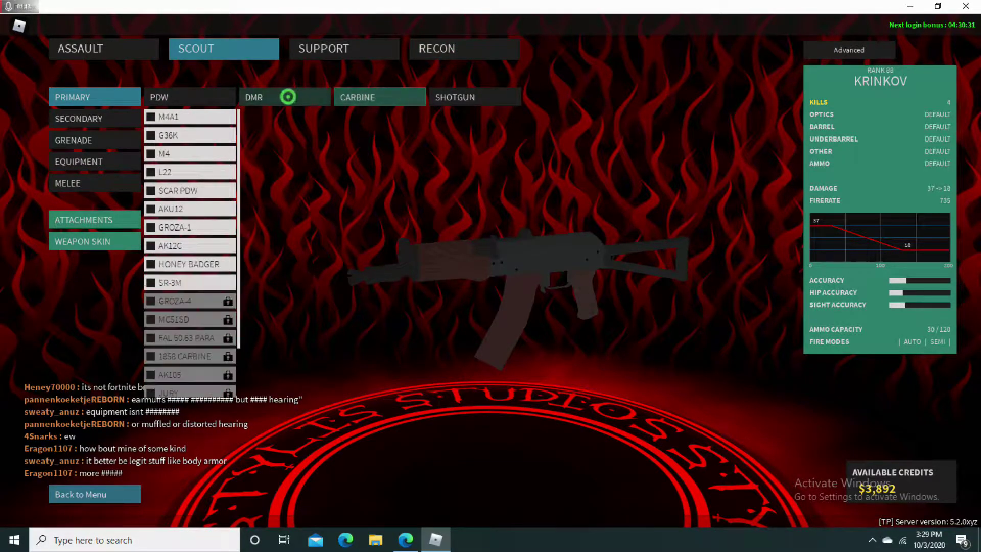
{"action": "scroll", "coordinate": [188, 280], "scroll_direction": "down", "scroll_amount": 2}
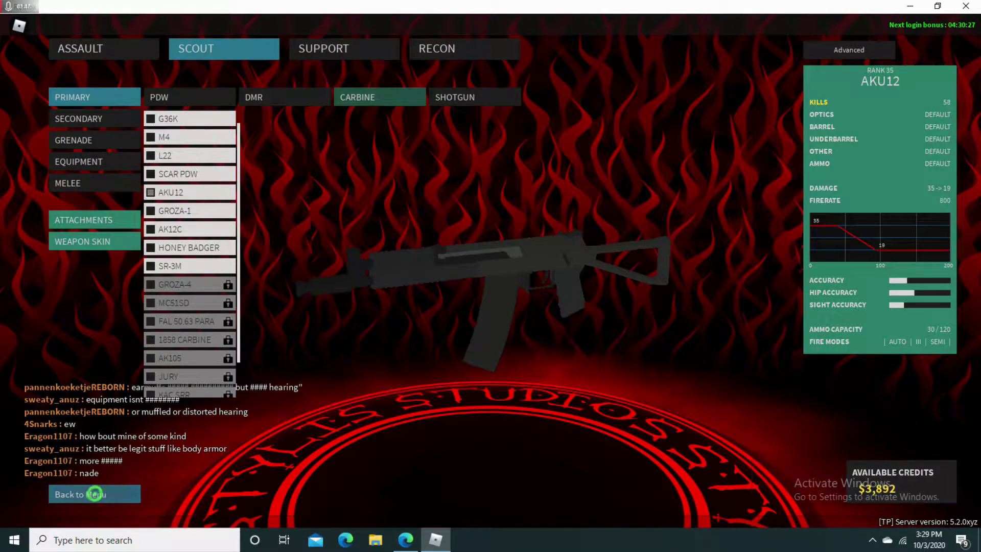
Deploy with the AKU12 and advance up the stairs into the lit room toward the hill
{"action": "left_click", "coordinate": [95, 494]}
{"action": "left_click", "coordinate": [77, 49]}
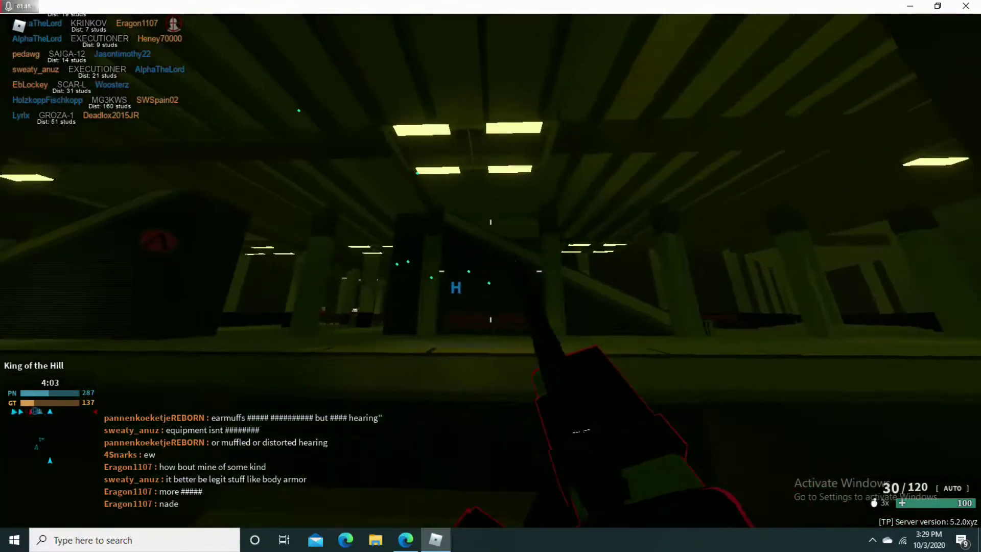
{"action": "key", "text": "r"}
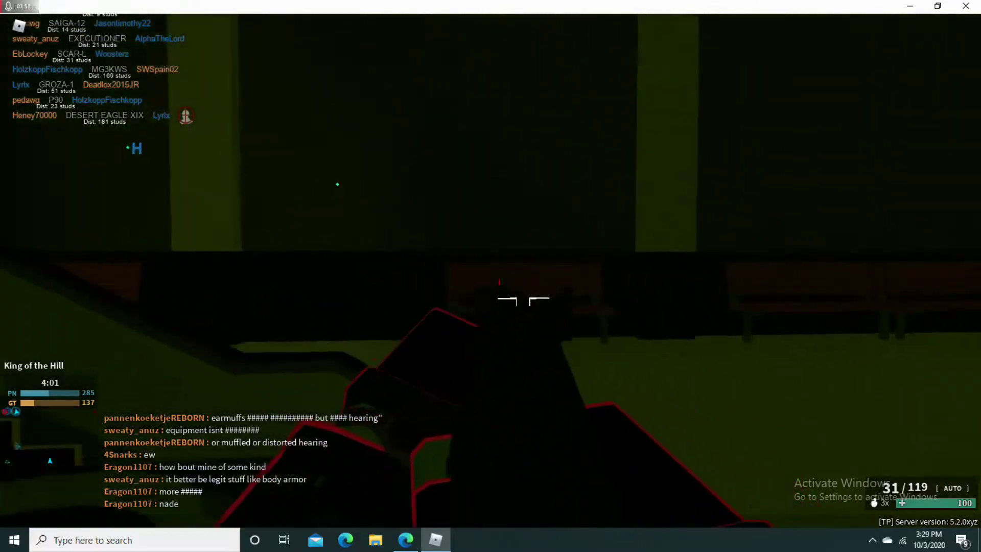
{"action": "key", "text": "w"}
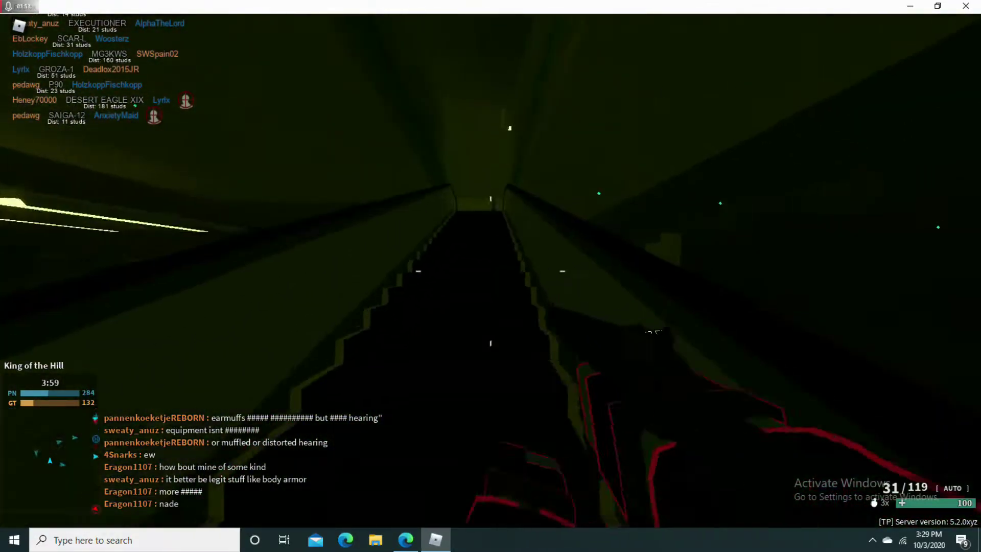
{"action": "key", "text": "w"}
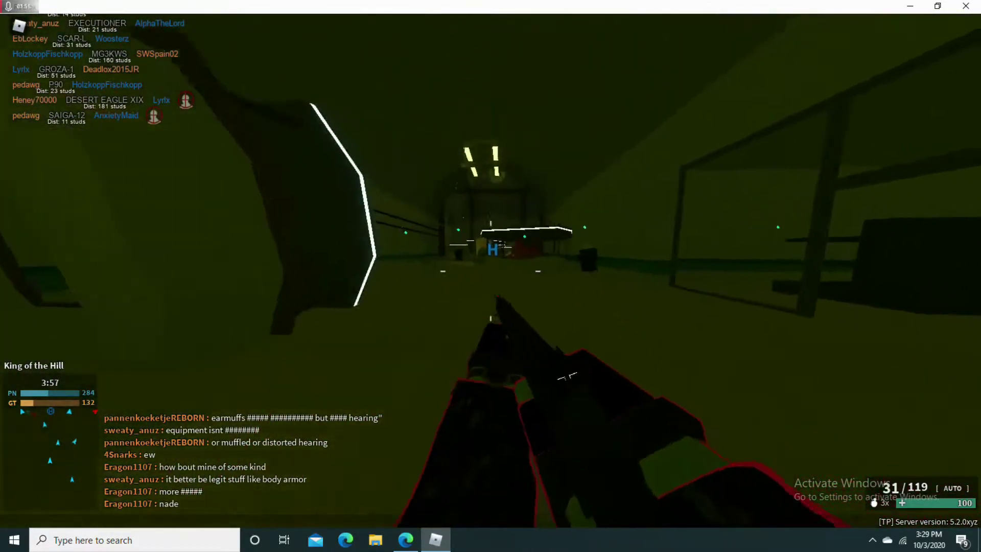
{"action": "key", "text": "w"}
{"action": "key", "text": "w"}
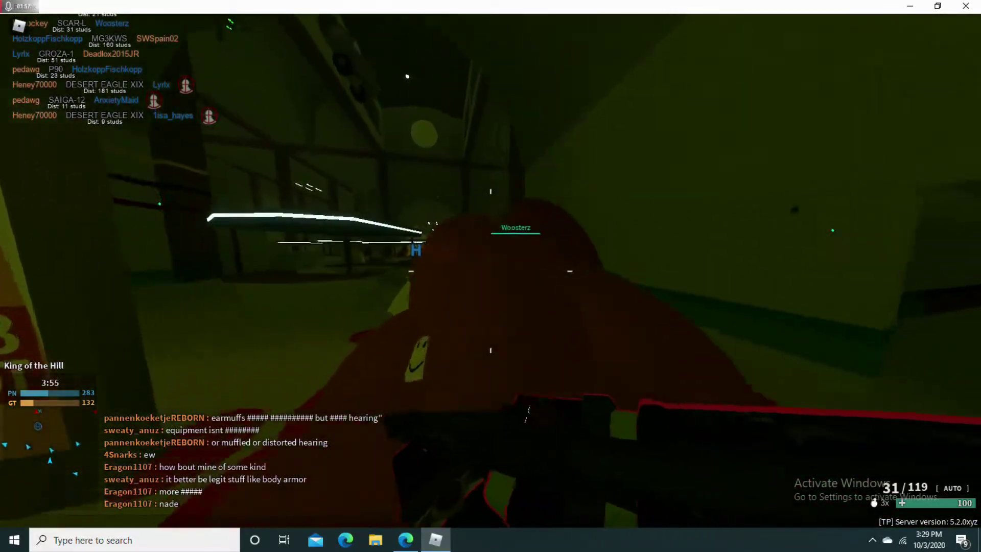
{"action": "key", "text": "w"}
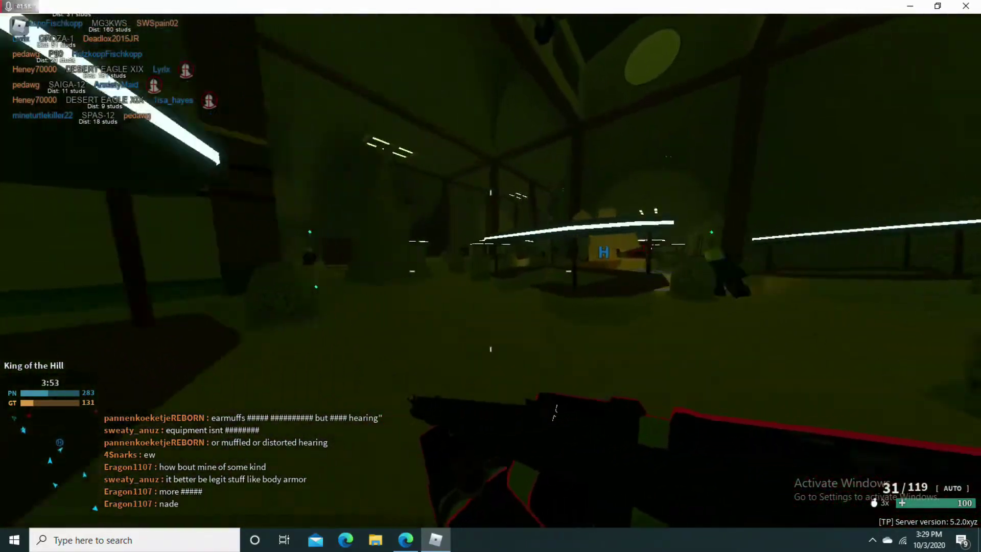
{"action": "key", "text": "w"}
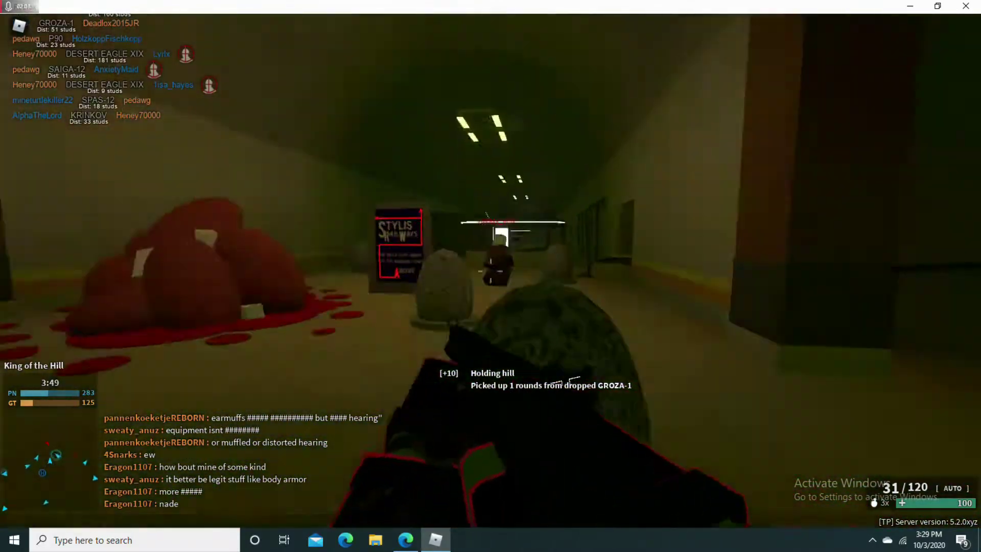
Fire at enemies through the rooms, kill one, and reload between fights
{"action": "left_click", "coordinate": [491, 276]}
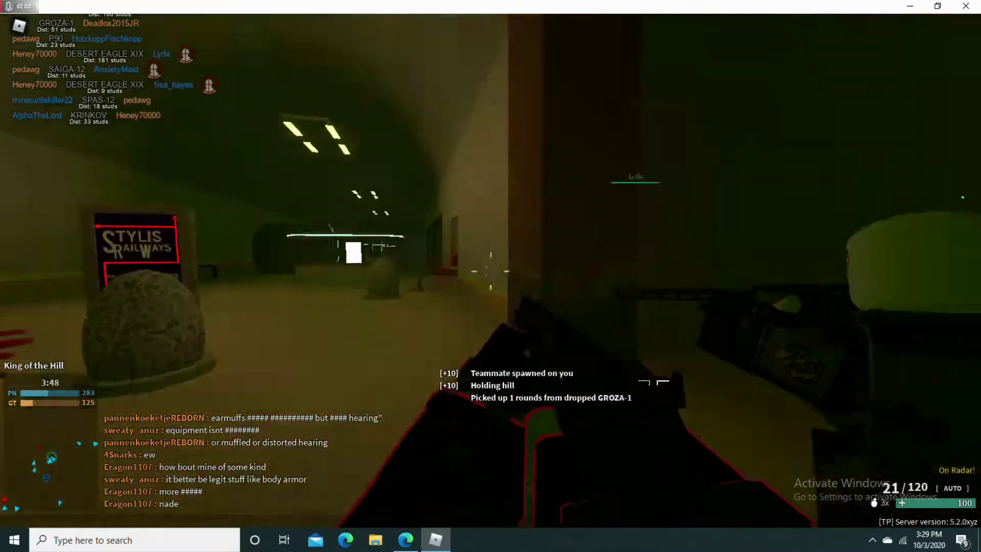
{"action": "key", "text": "w"}
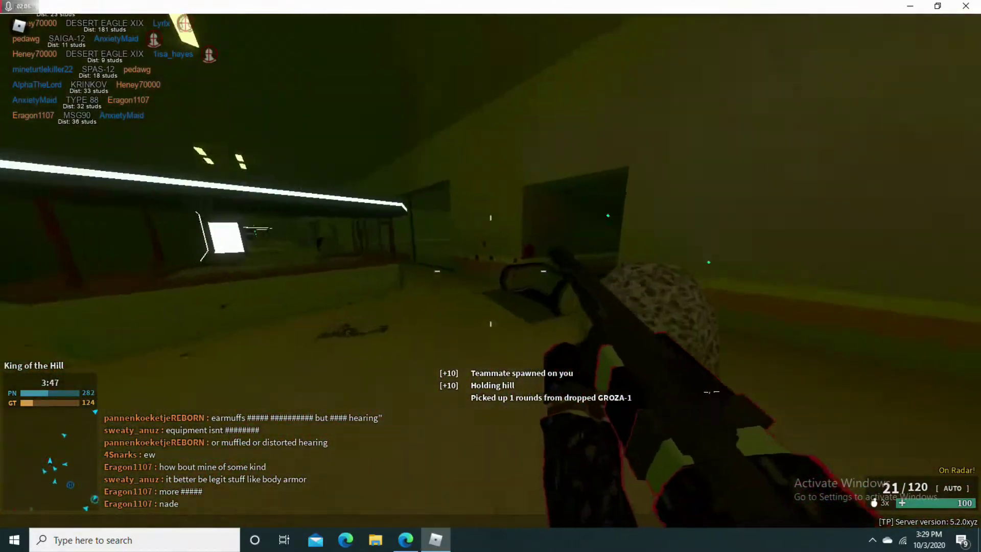
{"action": "key", "text": "r"}
{"action": "left_click", "coordinate": [490, 276]}
{"action": "key", "text": "w"}
{"action": "key", "text": "w"}
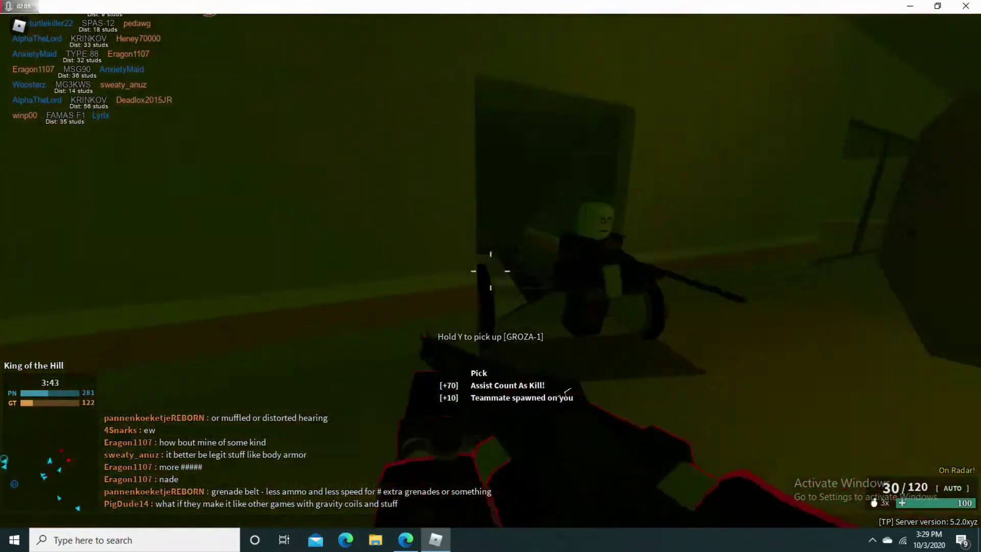
{"action": "left_click", "coordinate": [490, 276]}
{"action": "key", "text": "w"}
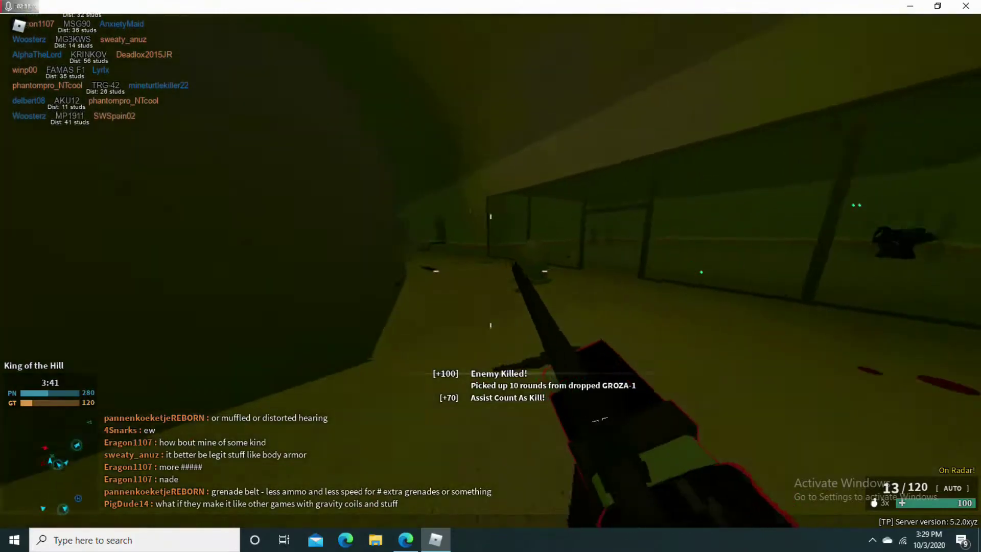
{"action": "key", "text": "r"}
{"action": "key", "text": "w"}
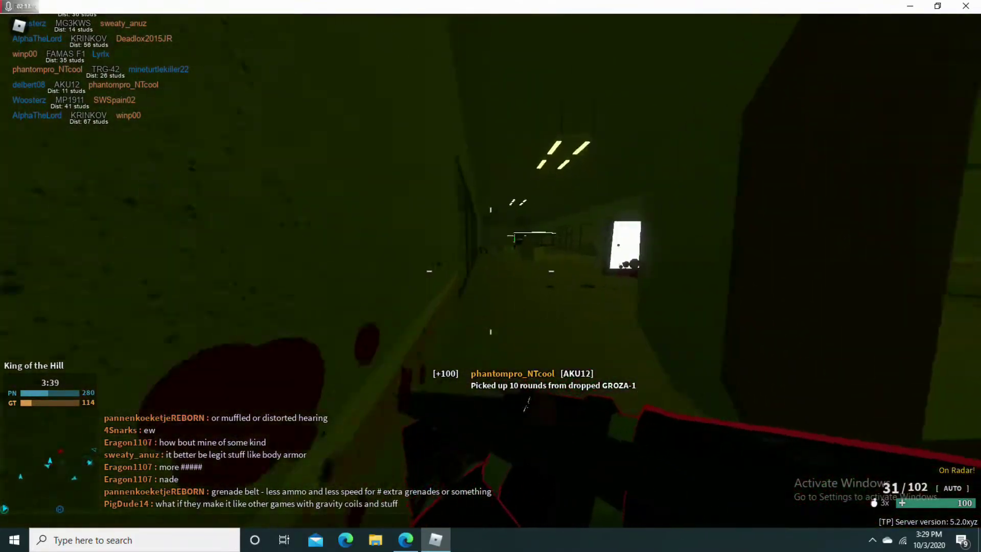
{"action": "key", "text": "w"}
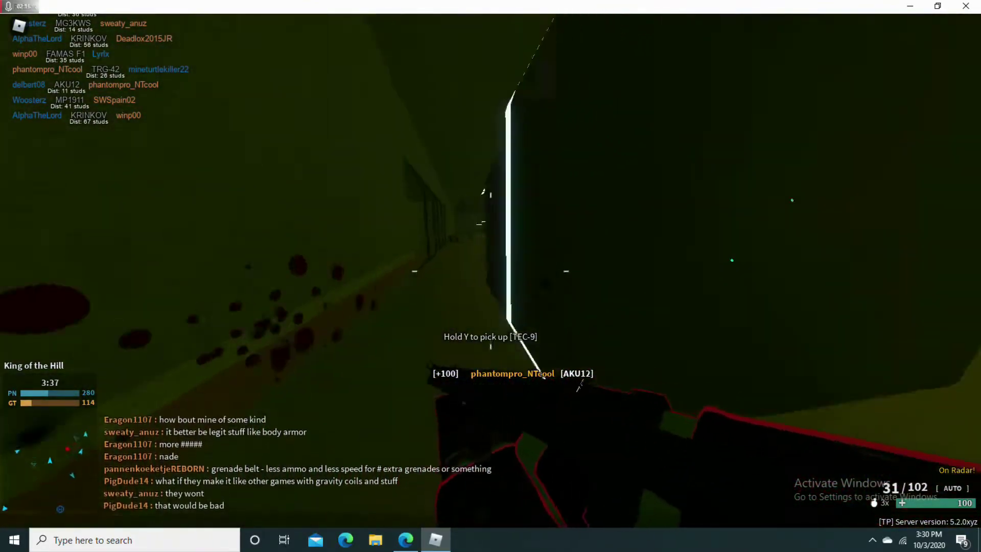
{"action": "key", "text": "w"}
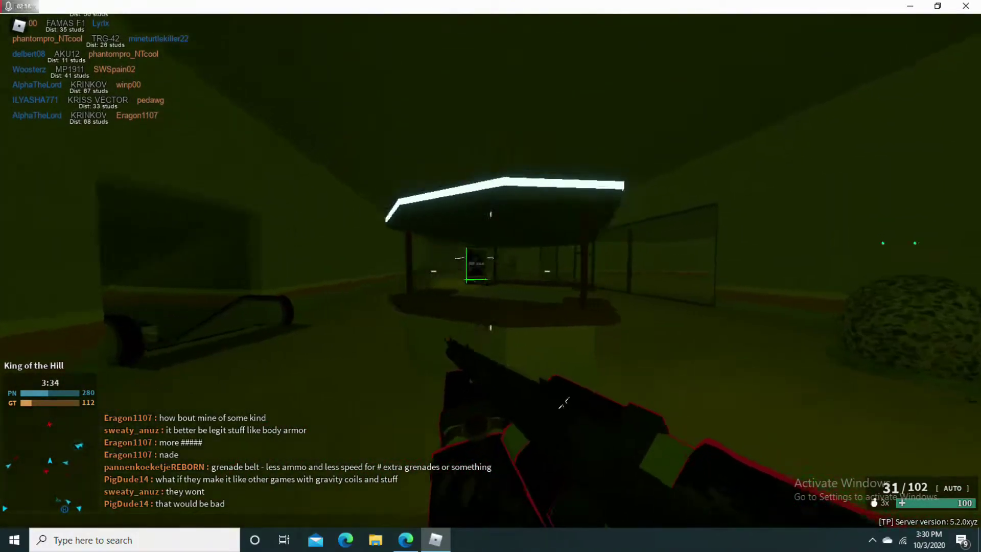
Aim down sights and fire at a target for an assist, then reload
{"action": "right_click", "coordinate": [490, 270]}
{"action": "left_click", "coordinate": [490, 270]}
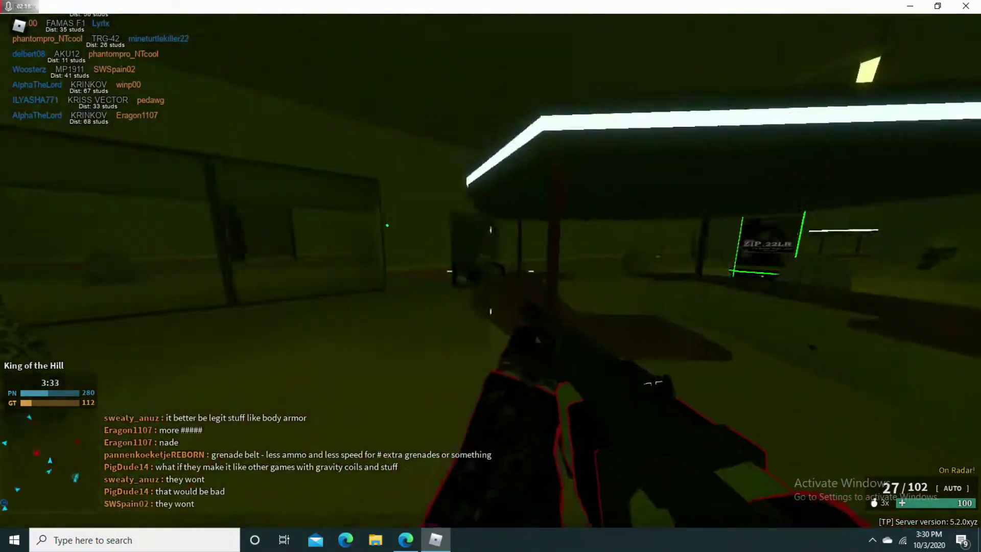
{"action": "key", "text": "w"}
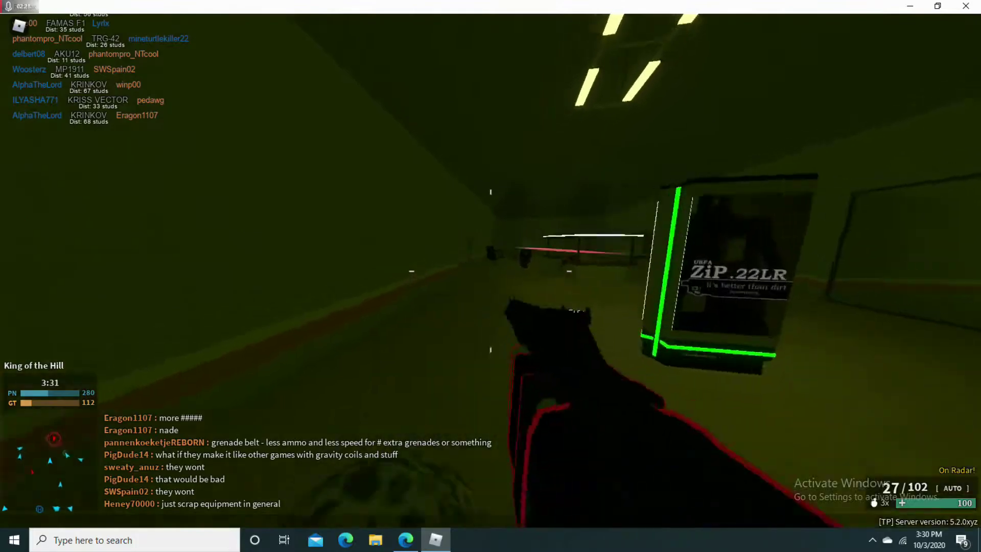
{"action": "right_click", "coordinate": [491, 270]}
{"action": "left_click", "coordinate": [490, 270]}
{"action": "left_click", "coordinate": [490, 270]}
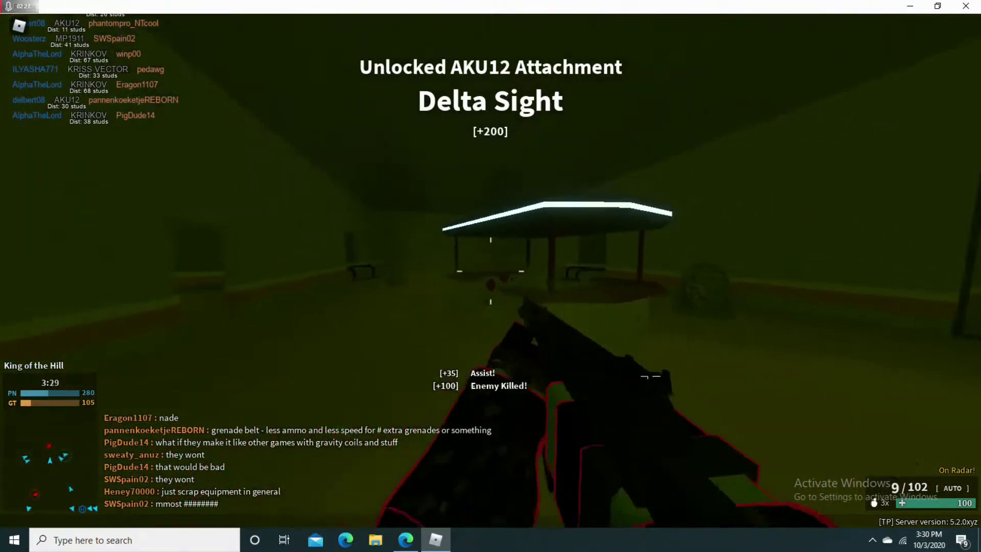
{"action": "key", "text": "r"}
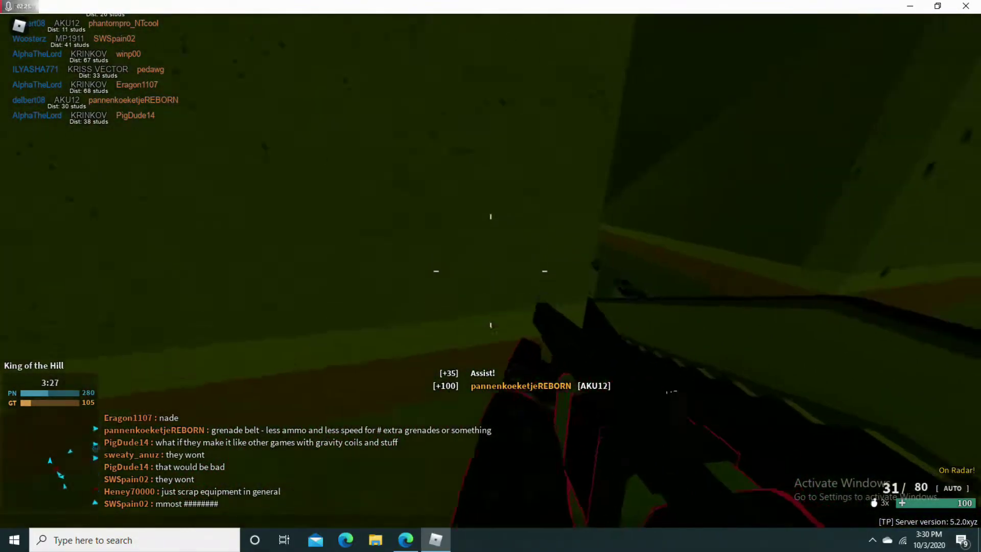
Advance down the corridor and trade aimed fire with the enemy, taking heavy damage
{"action": "key", "text": "w"}
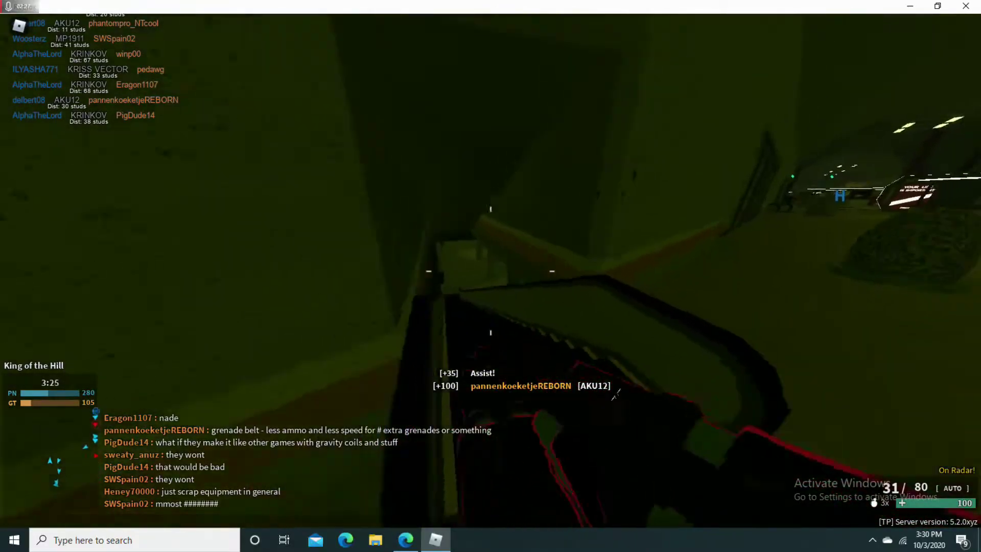
{"action": "key", "text": "w"}
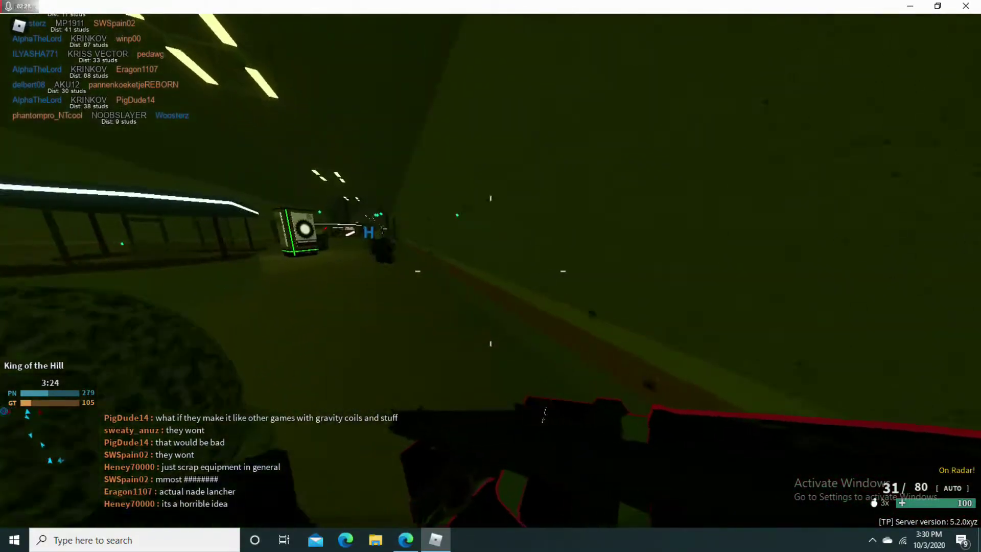
{"action": "key", "text": "w"}
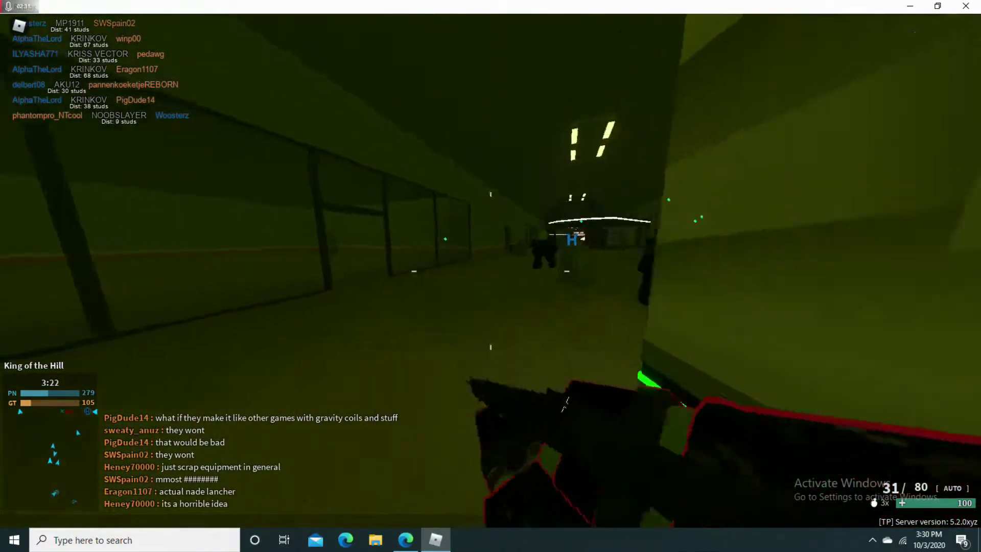
{"action": "key", "text": "w"}
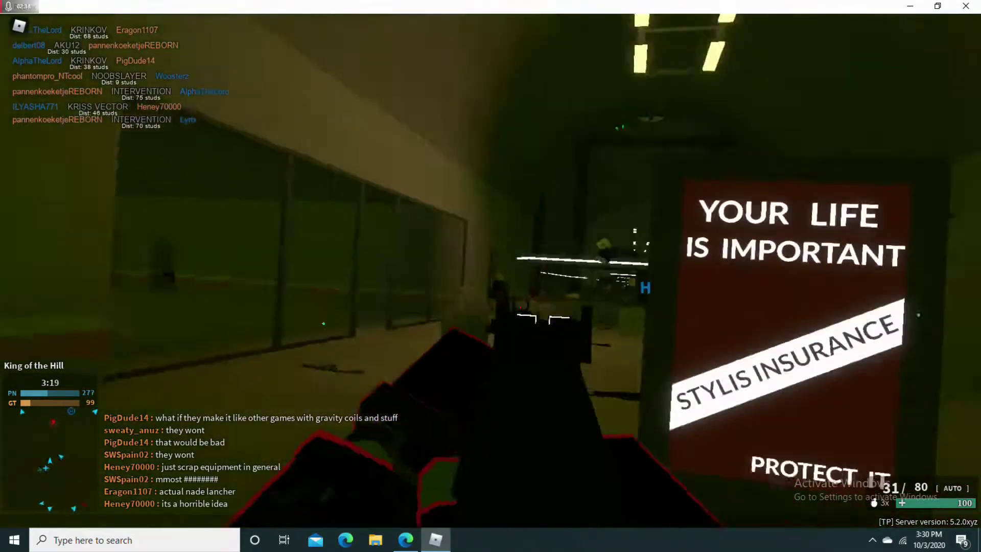
{"action": "right_click", "coordinate": [491, 276]}
{"action": "left_click", "coordinate": [490, 276]}
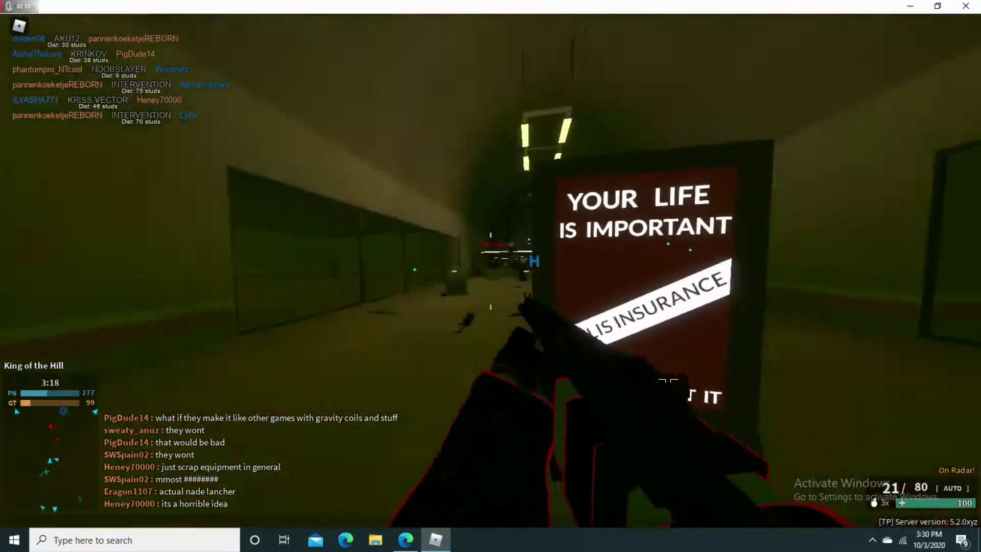
{"action": "key", "text": "w"}
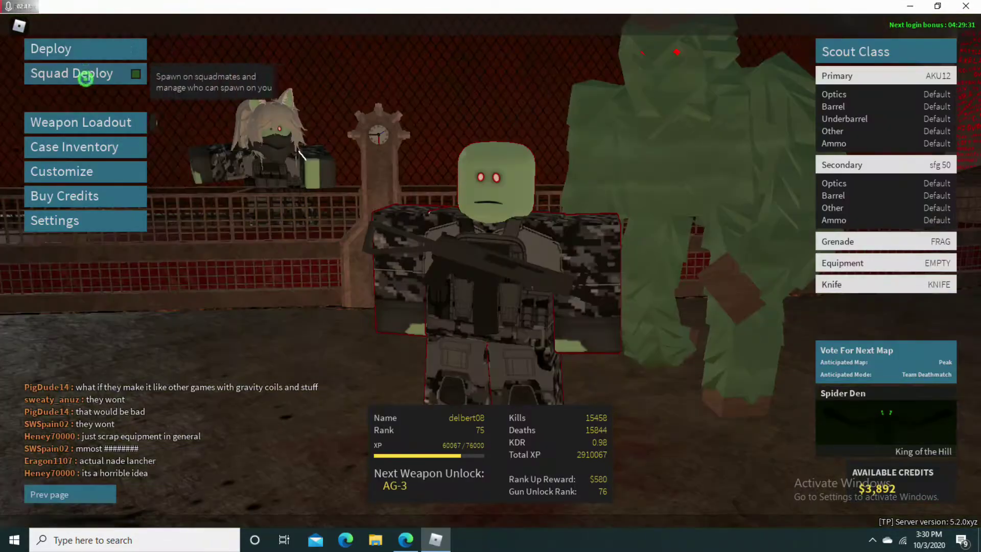
Open the Weapon Loadout screen to put the Krinkov in the Scout primary slot
{"action": "left_click", "coordinate": [92, 123]}
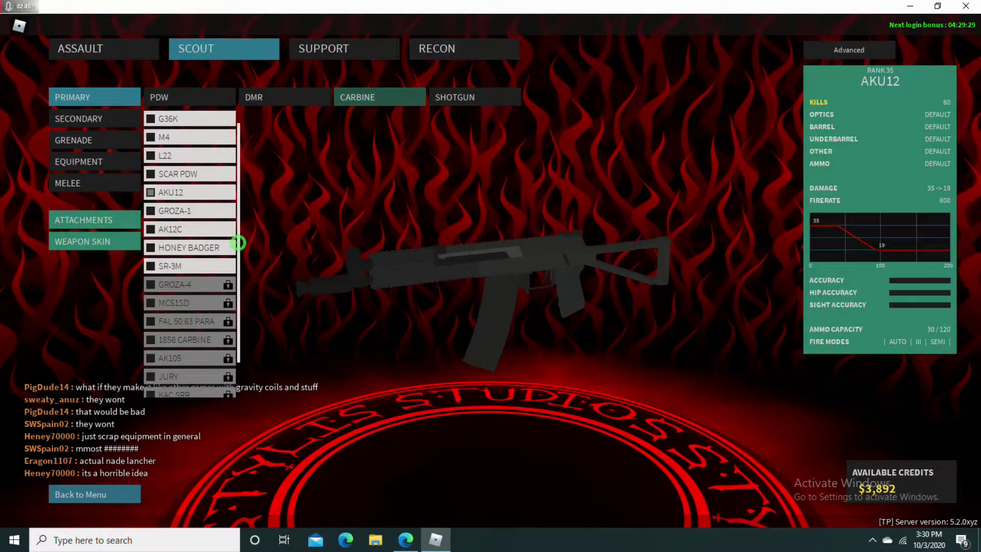
{"action": "scroll", "coordinate": [192, 231], "scroll_direction": "up", "scroll_amount": 1}
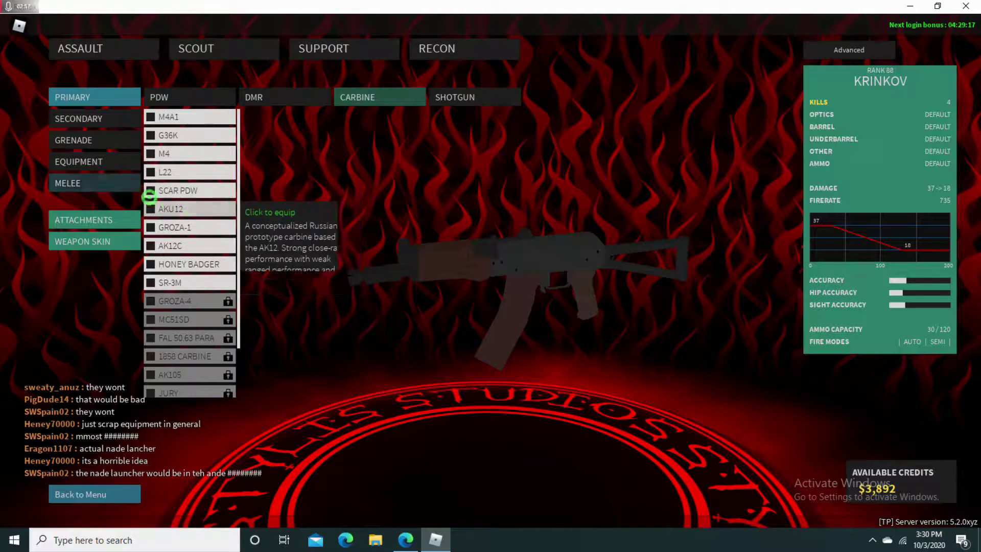
Purchase a Long Barrel and Full Stock for the Krinkov, leaving 2,570 credits
{"action": "left_click", "coordinate": [95, 220]}
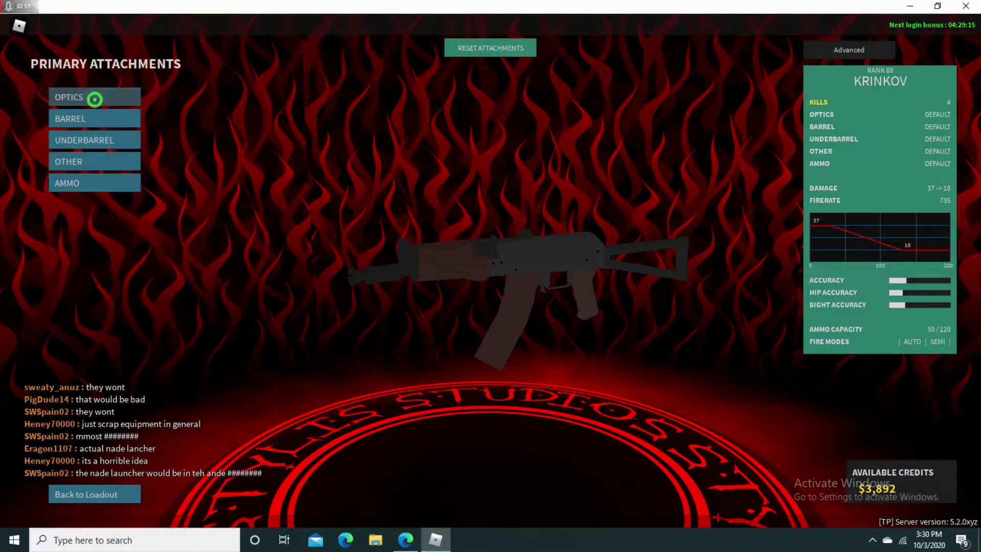
{"action": "left_click", "coordinate": [95, 119]}
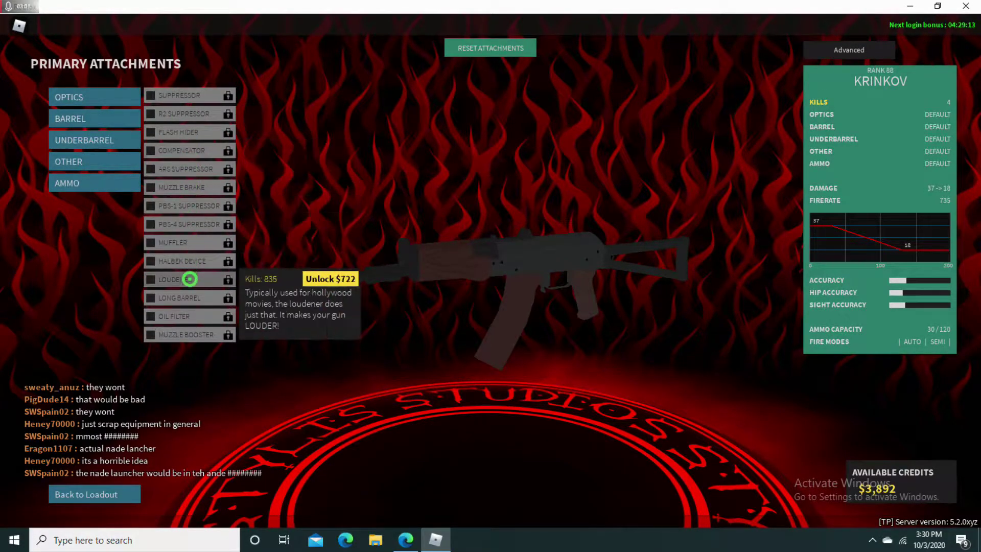
{"action": "left_click", "coordinate": [190, 297]}
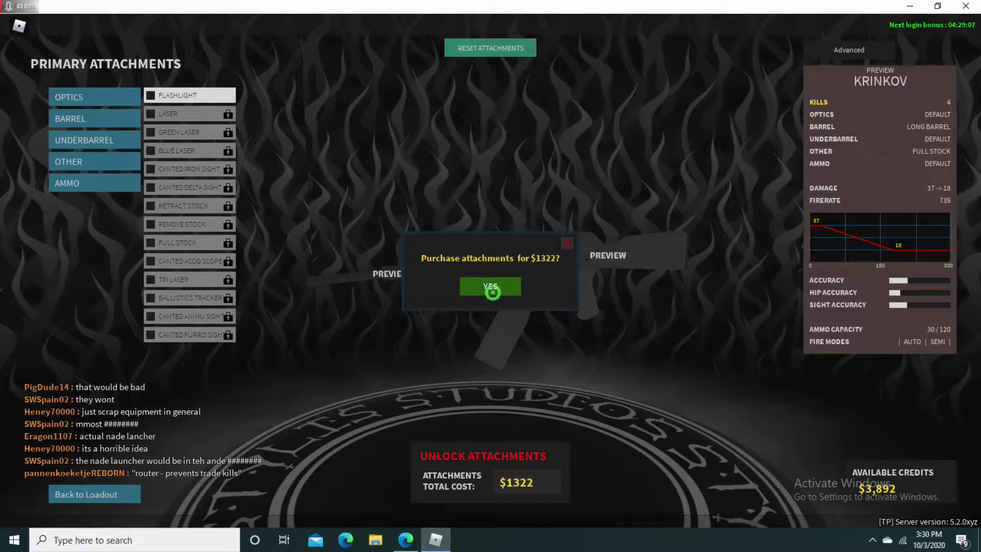
{"action": "left_click", "coordinate": [490, 286]}
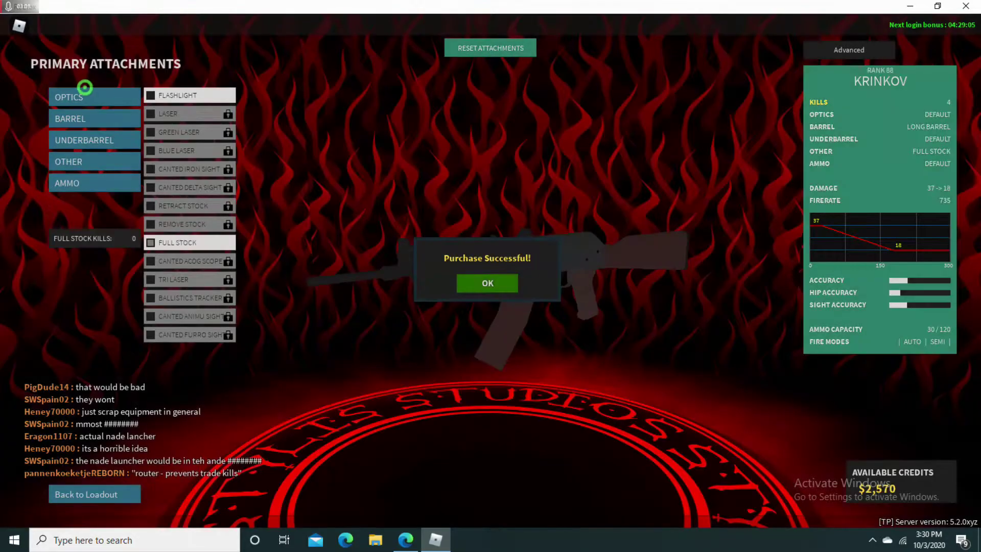
{"action": "left_click", "coordinate": [74, 147]}
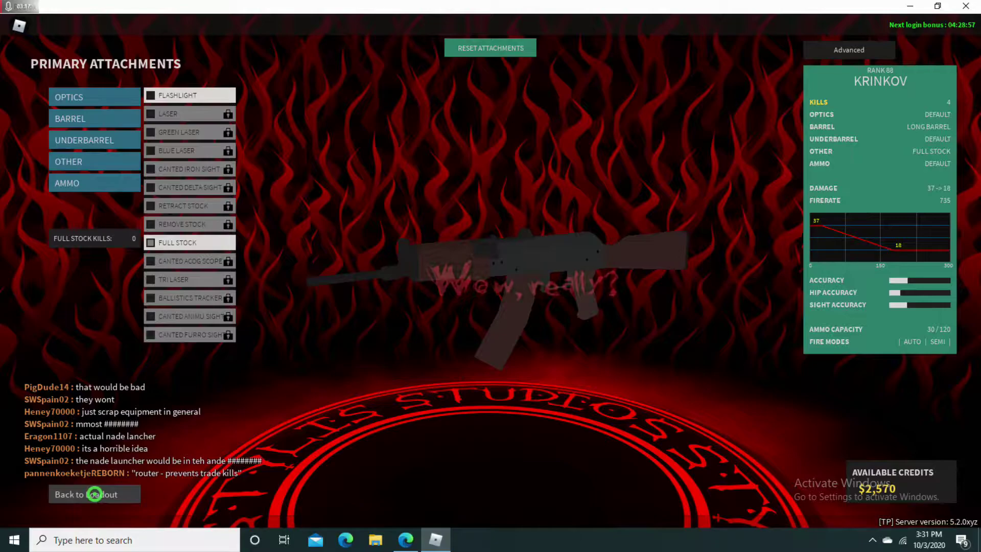
Equip the AKU12 and purchase its Long Barrel and Full Stock, dropping credits to 1,327
{"action": "left_click", "coordinate": [96, 495]}
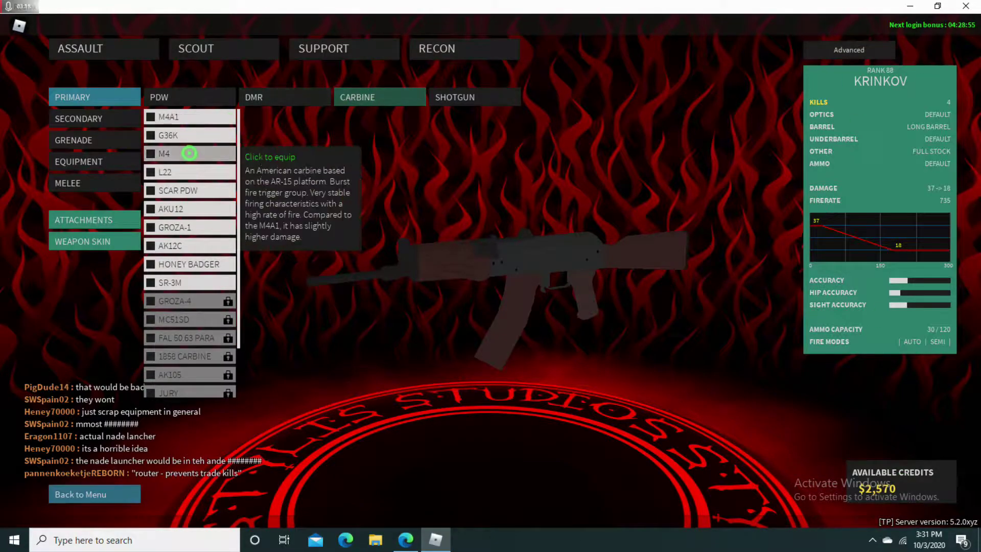
{"action": "left_click", "coordinate": [188, 208]}
{"action": "left_click", "coordinate": [84, 219]}
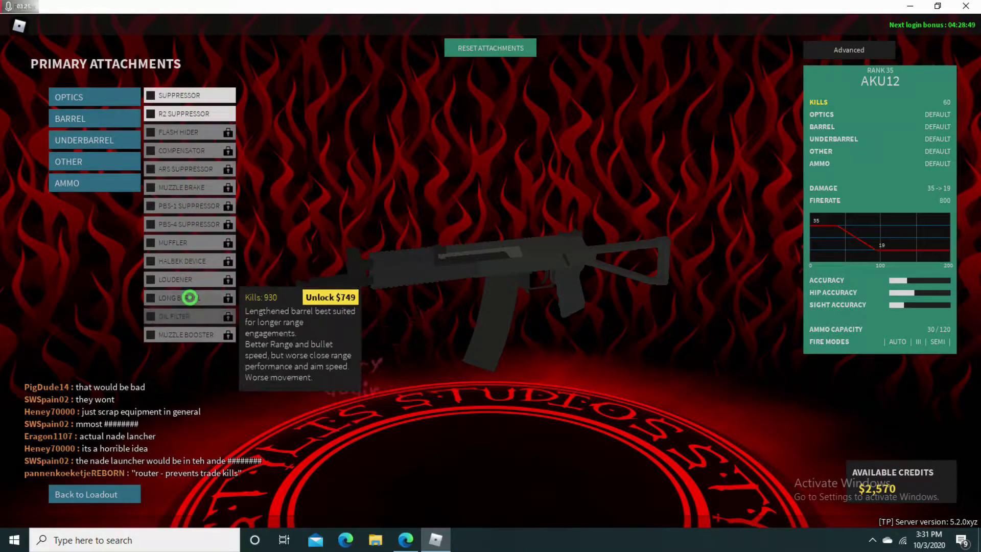
{"action": "left_click", "coordinate": [189, 297]}
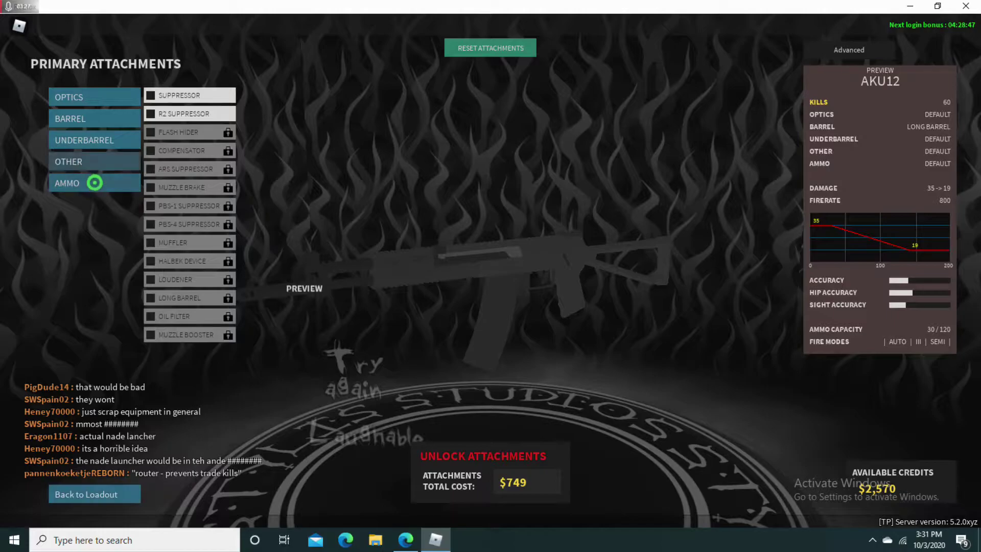
{"action": "left_click", "coordinate": [85, 160]}
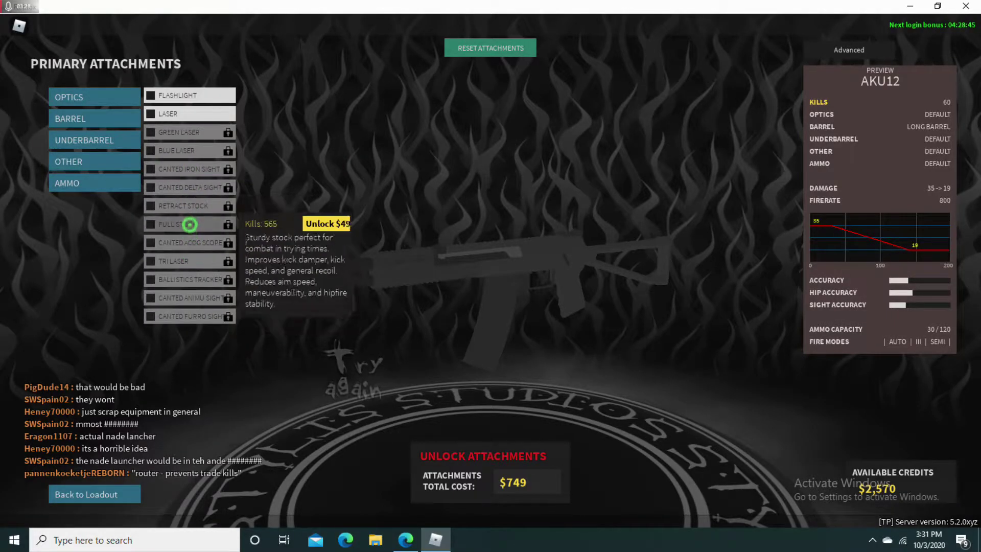
{"action": "left_click", "coordinate": [516, 482]}
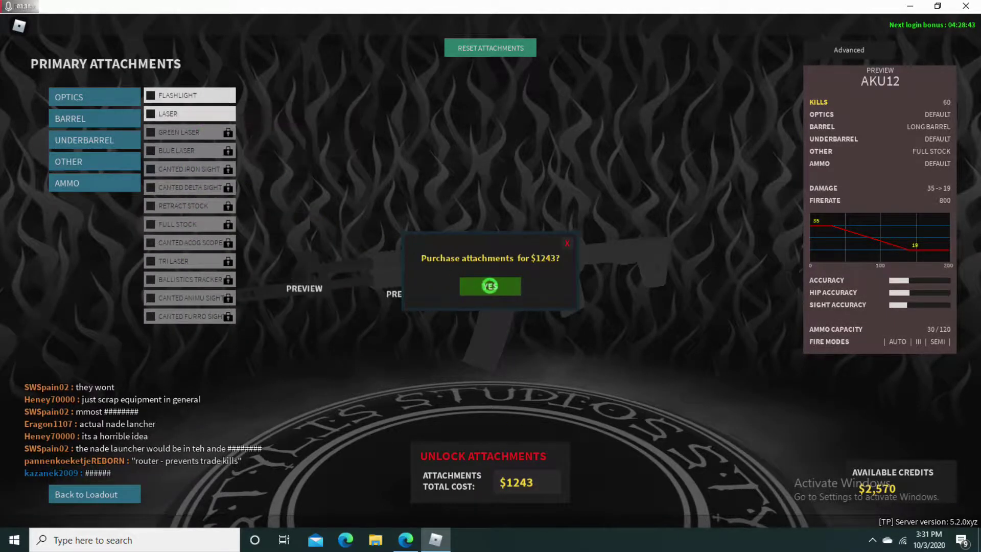
{"action": "left_click", "coordinate": [490, 286]}
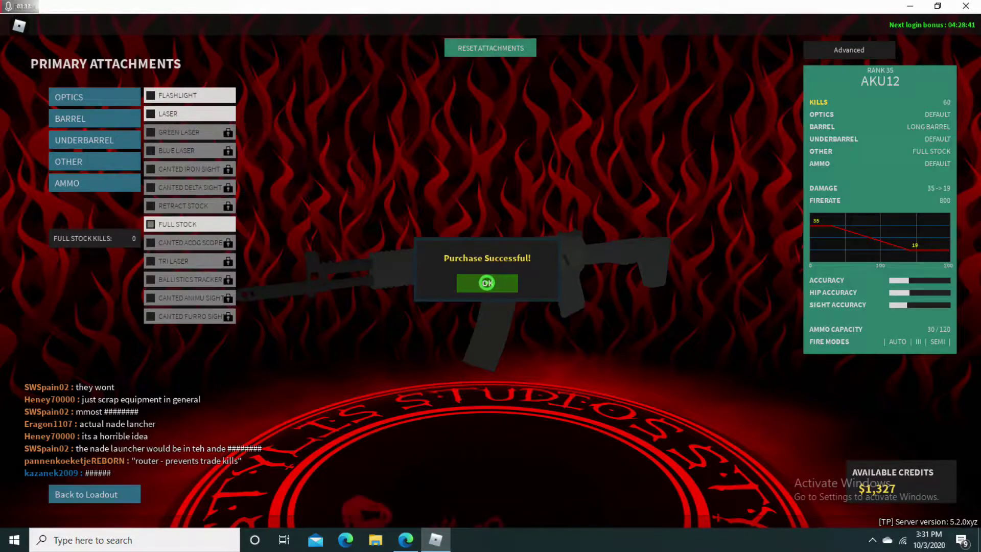
Dismiss the purchase message, deploy, and move along the subway platform toward an enemy
{"action": "left_click", "coordinate": [486, 283]}
{"action": "left_click", "coordinate": [72, 72]}
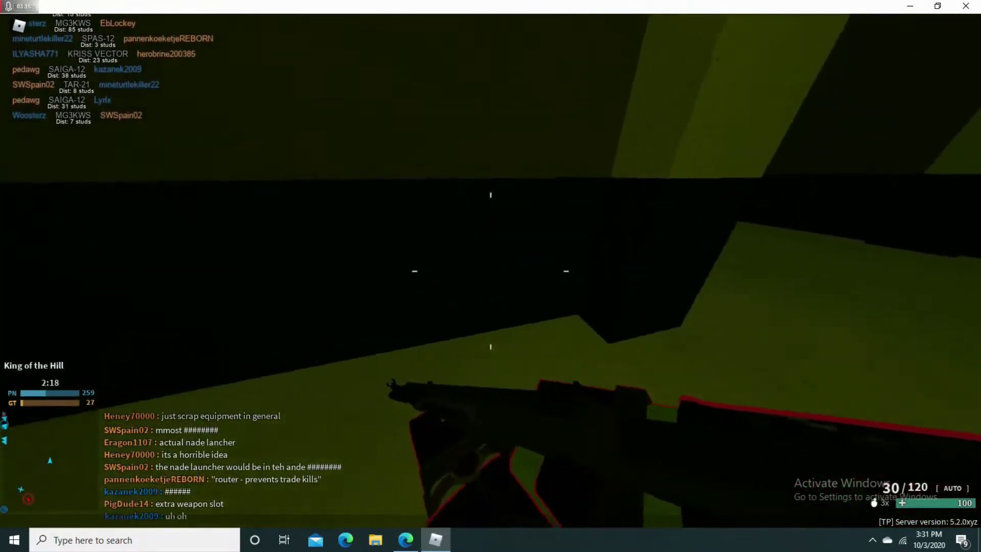
{"action": "key", "text": "w"}
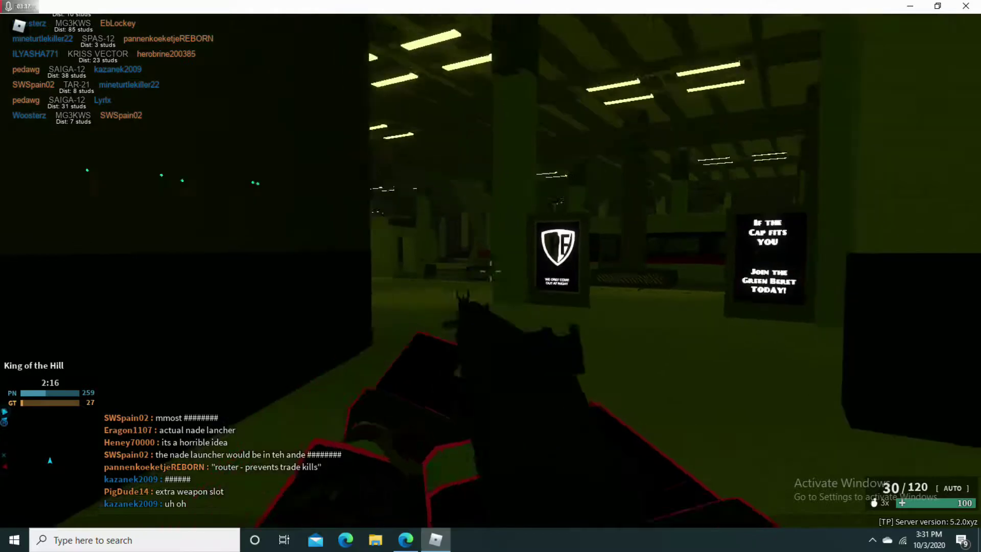
{"action": "key", "text": "w"}
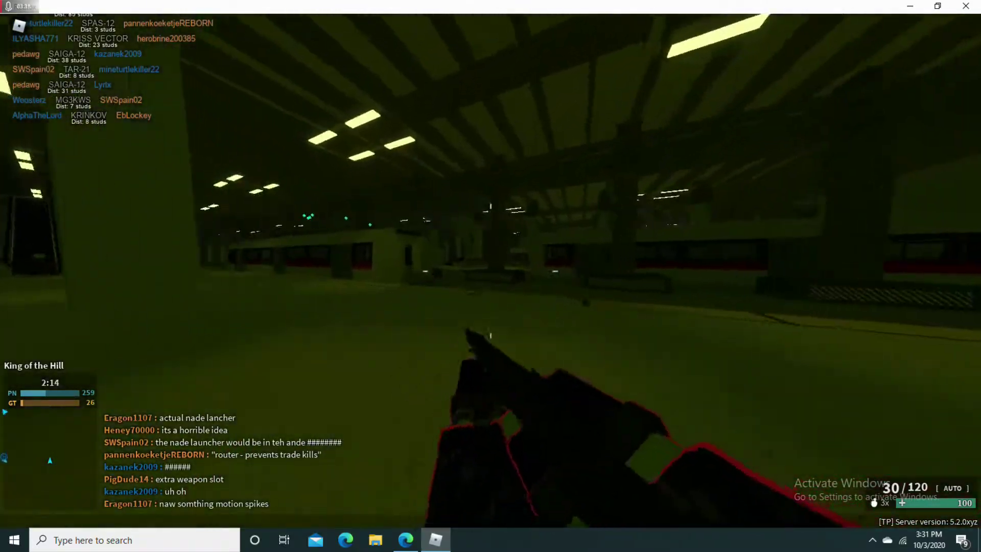
{"action": "key", "text": "w"}
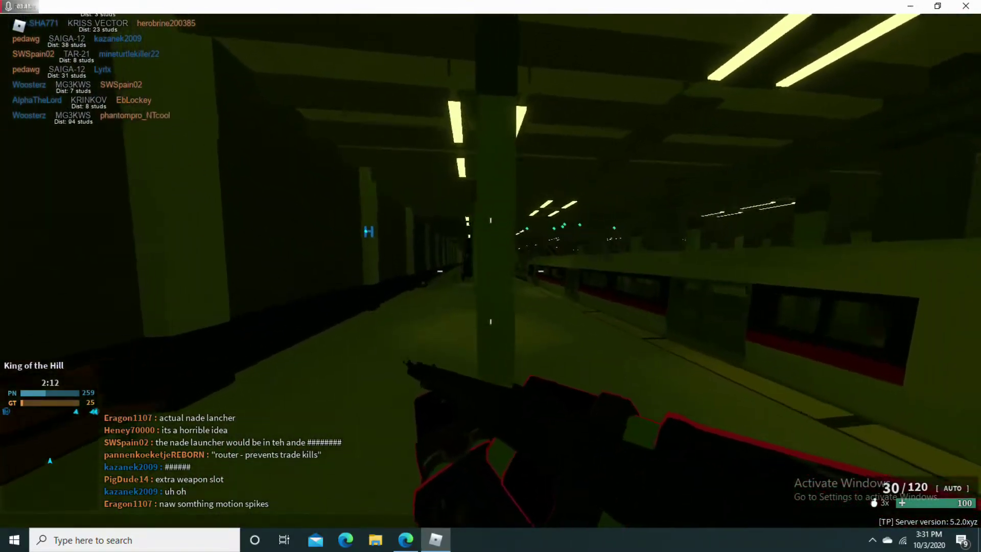
{"action": "key", "text": "w"}
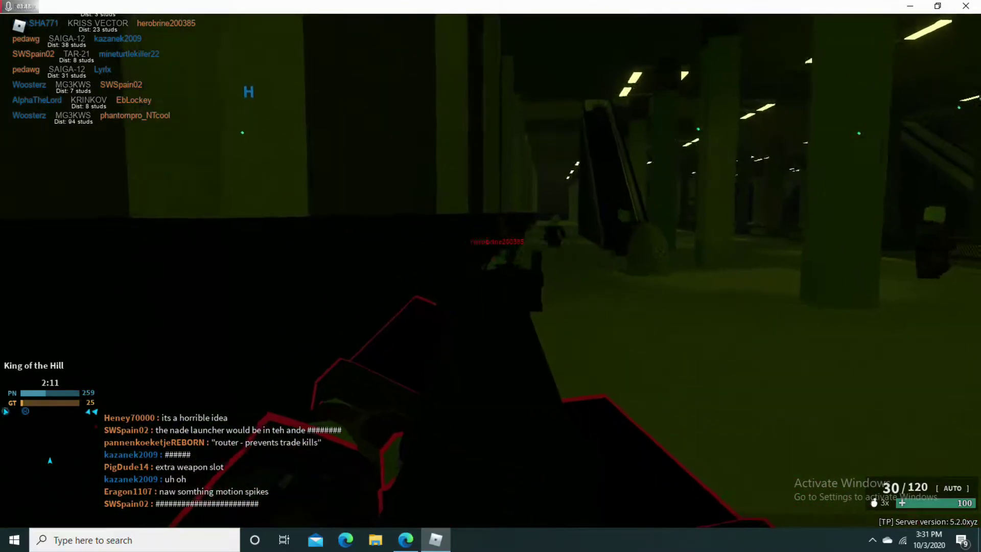
Shoot the enemies on the platform with aimed fire, then reload
{"action": "left_click", "coordinate": [490, 275]}
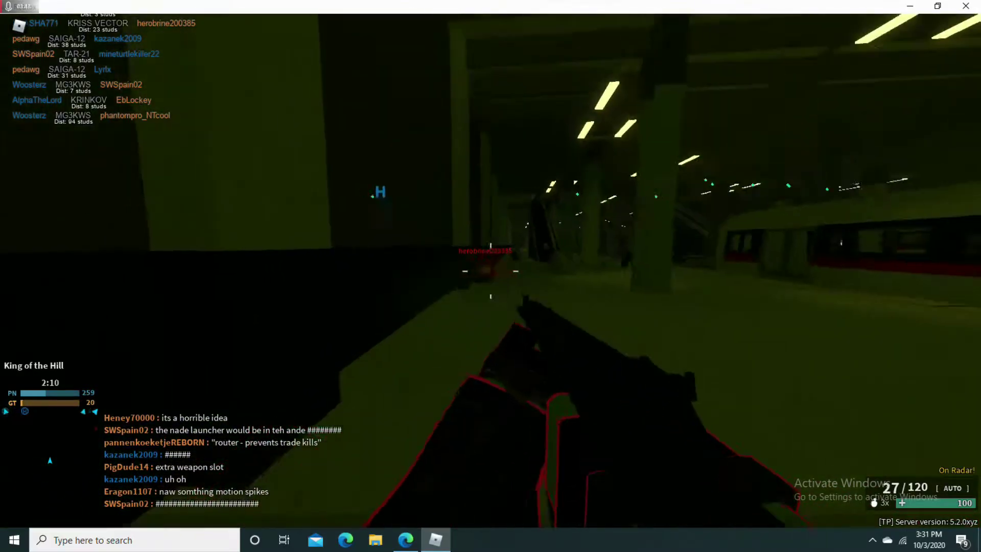
{"action": "right_click", "coordinate": [491, 276]}
{"action": "key", "text": "w"}
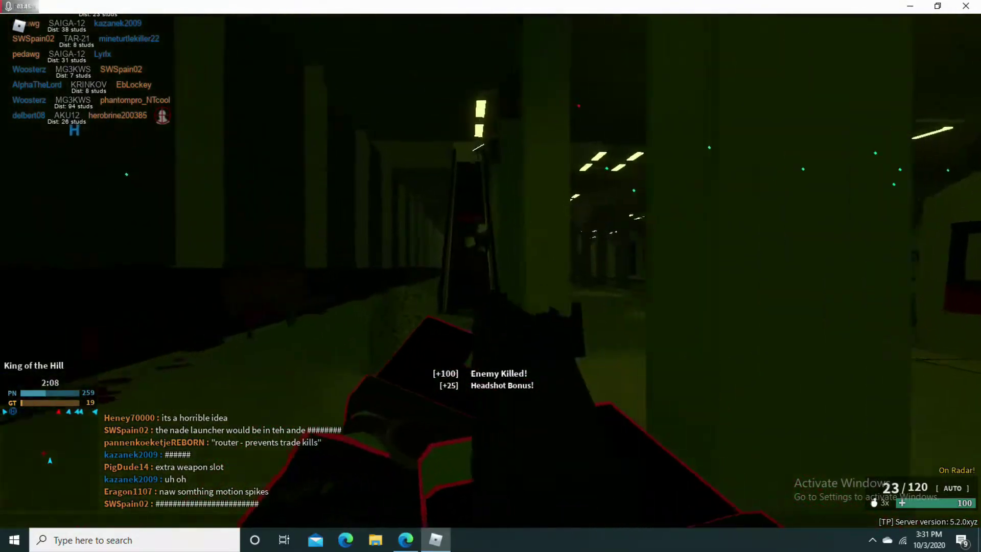
{"action": "left_click_drag", "start_coordinate": [490, 275], "coordinate": [491, 276]}
{"action": "key", "text": "w"}
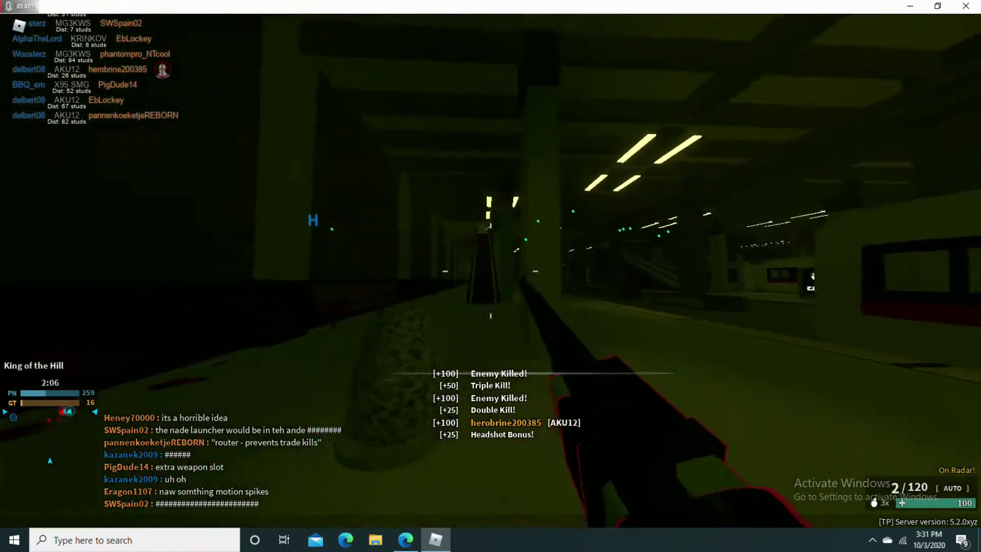
{"action": "key", "text": "r"}
Grab ammo from the dropped SCAR-L, push up through the rooms toward the hill, and fire
{"action": "key", "text": "w"}
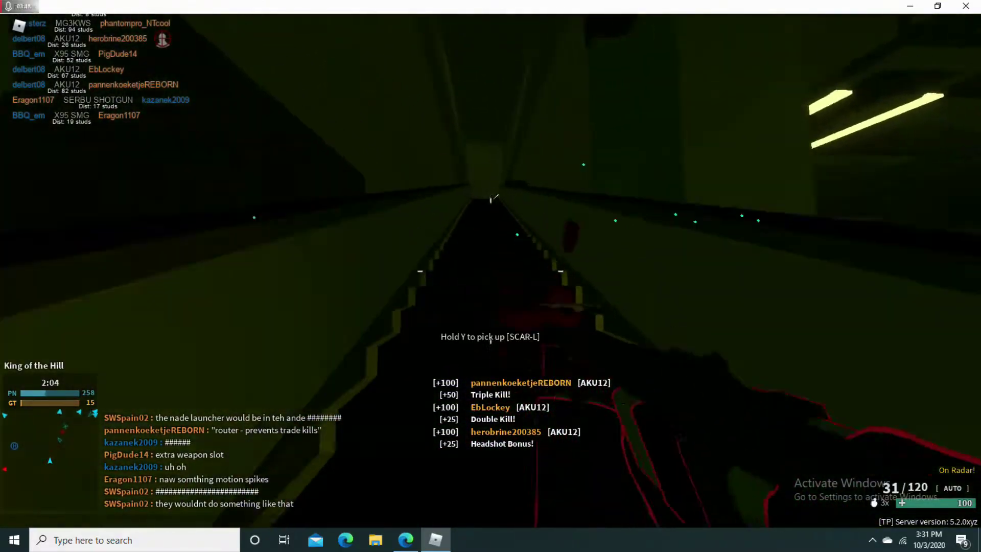
{"action": "key", "text": "y"}
{"action": "key", "text": "w"}
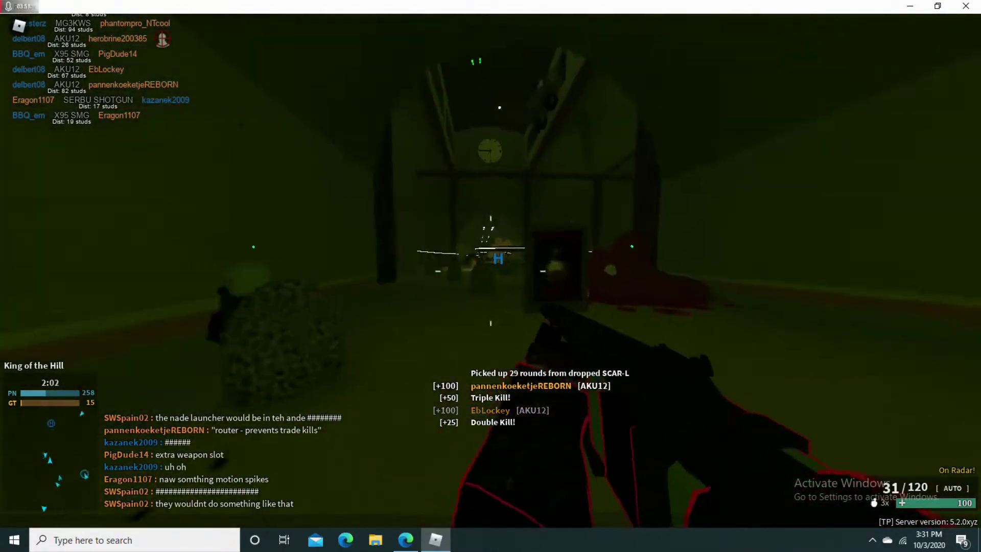
{"action": "key", "text": "w"}
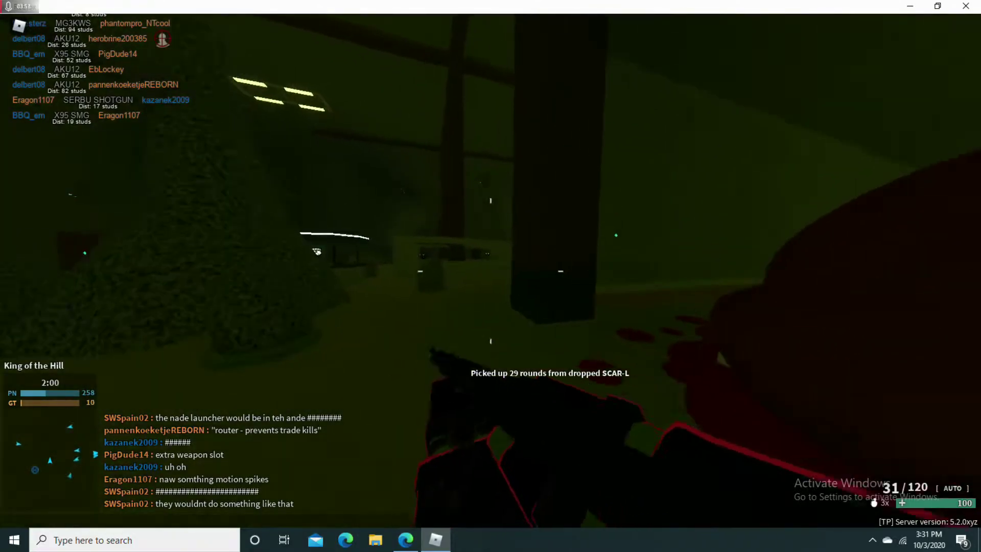
{"action": "key", "text": "w"}
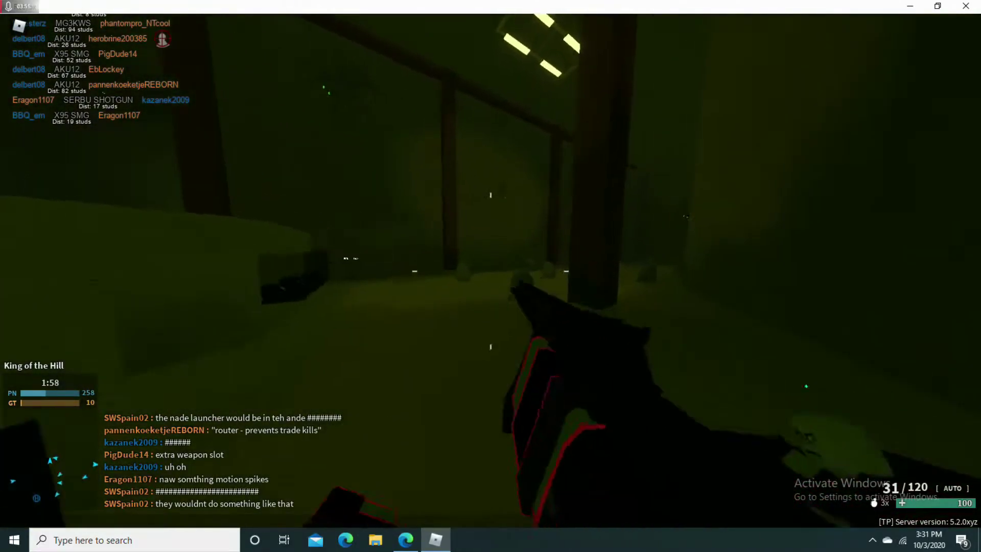
{"action": "key", "text": "w"}
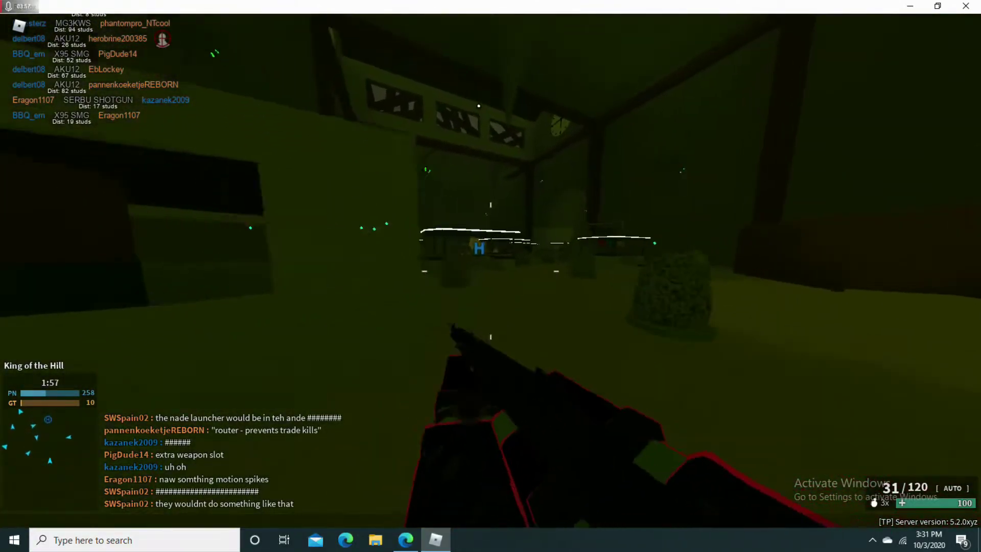
{"action": "key", "text": "w"}
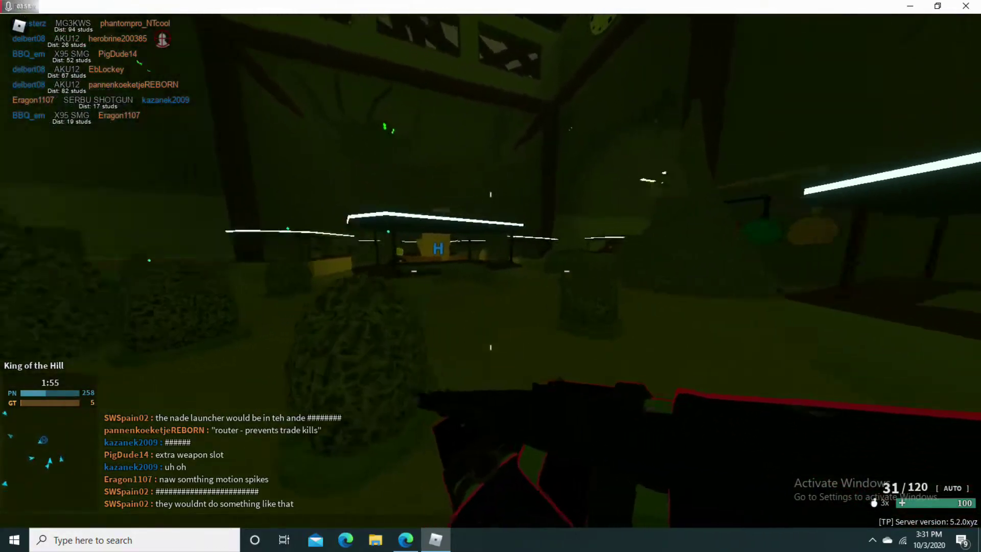
{"action": "key", "text": "w"}
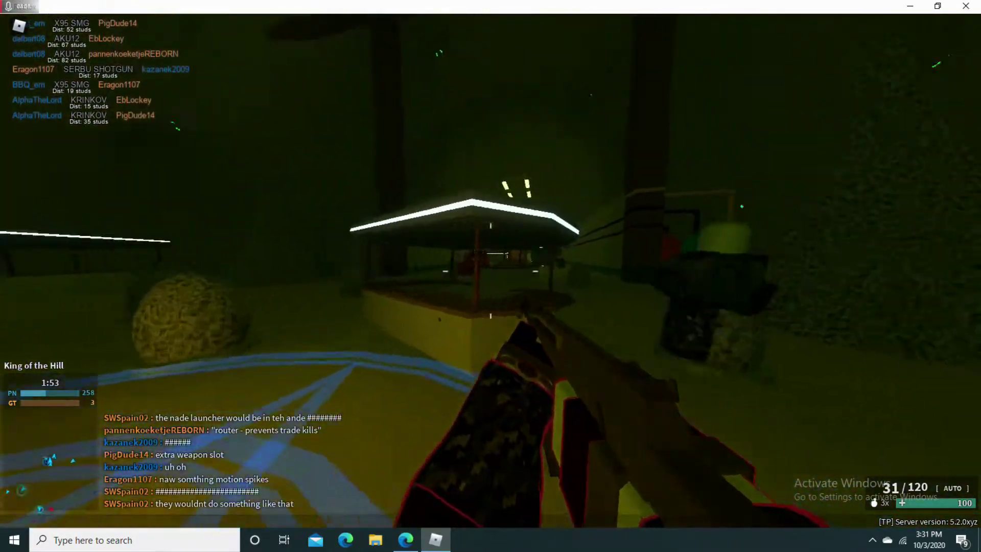
{"action": "left_click", "coordinate": [490, 276]}
Dismiss the round results and compare the PDW and carbine lists, keeping the AKU12
{"action": "left_click_drag", "start_coordinate": [490, 276], "coordinate": [491, 276]}
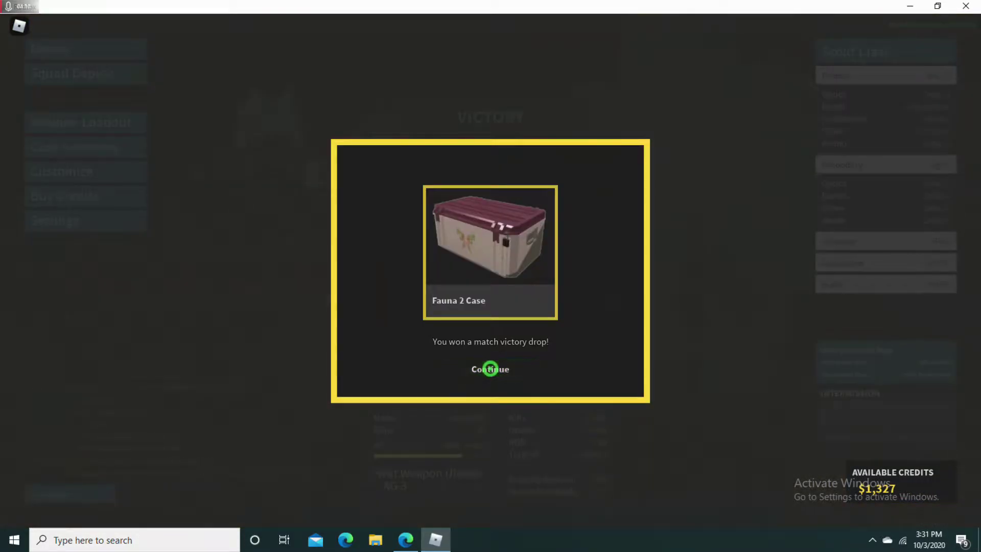
{"action": "left_click", "coordinate": [490, 369]}
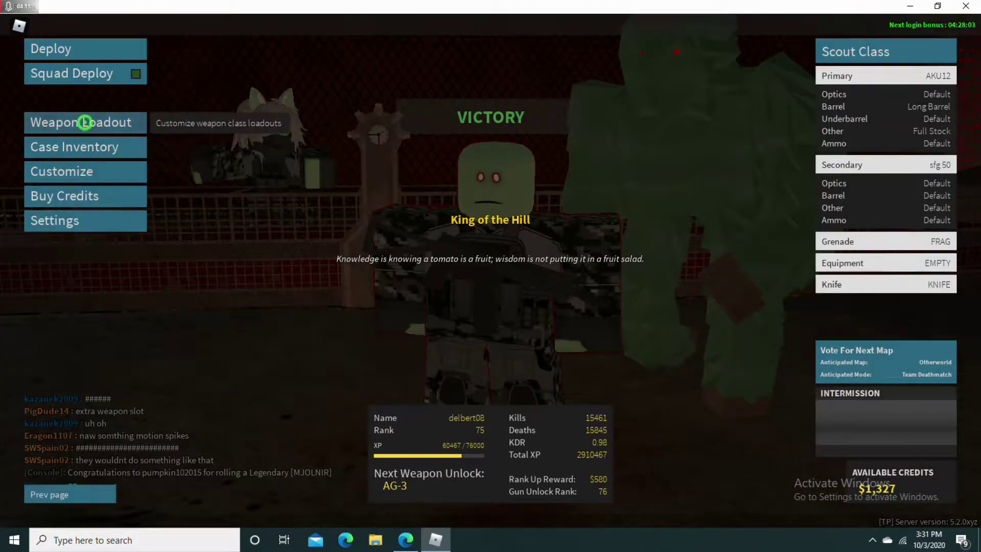
{"action": "left_click", "coordinate": [82, 123]}
{"action": "left_click", "coordinate": [95, 494]}
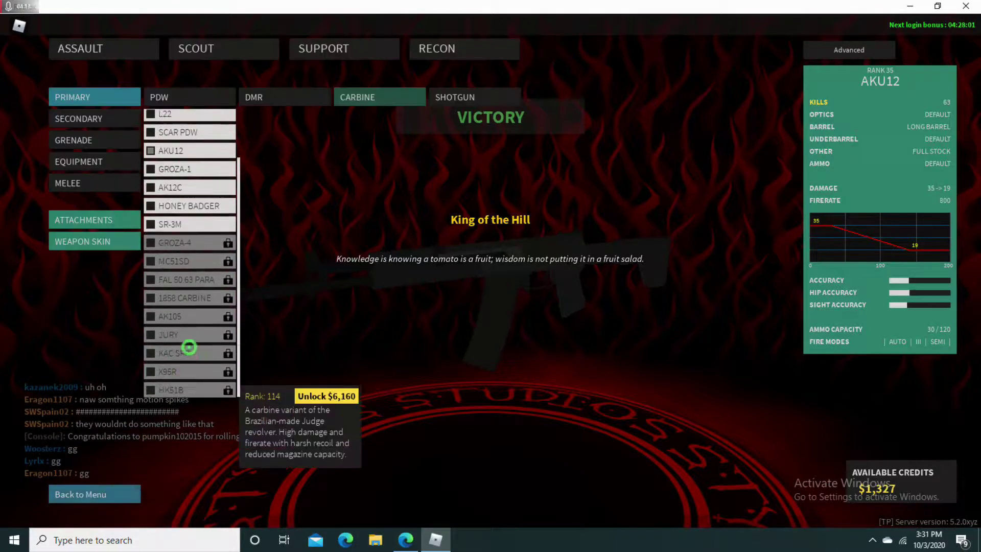
{"action": "left_click", "coordinate": [190, 96]}
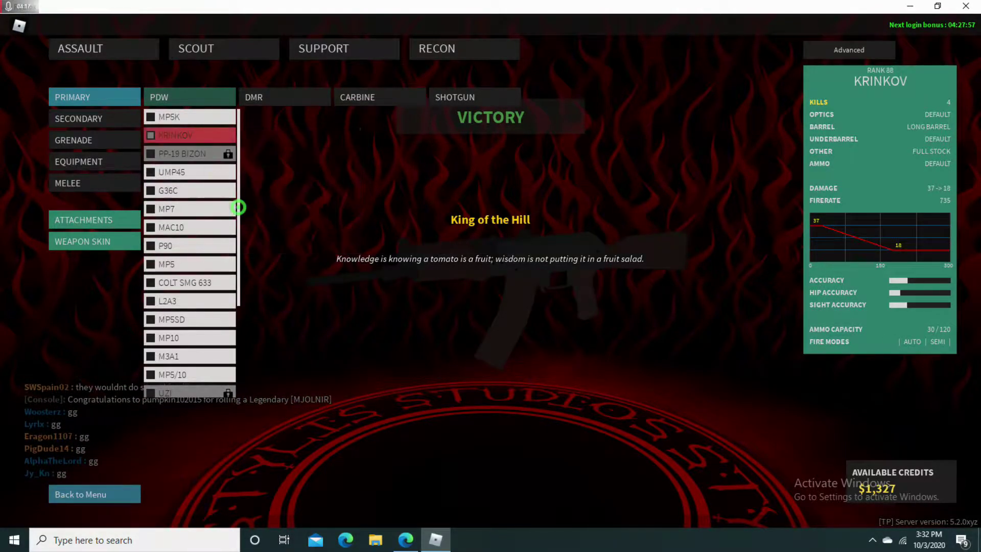
{"action": "left_click", "coordinate": [379, 97]}
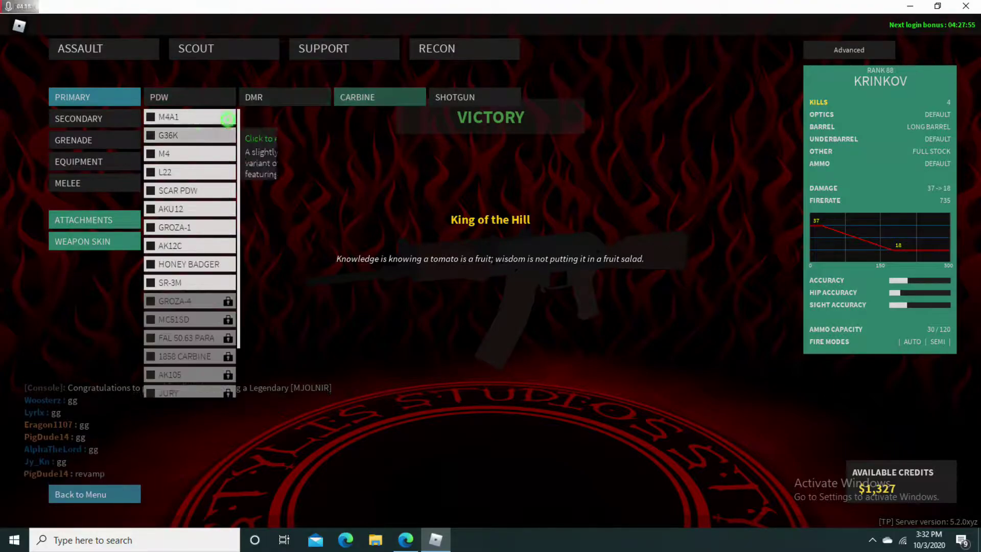
{"action": "left_click", "coordinate": [180, 190]}
{"action": "left_click", "coordinate": [96, 494]}
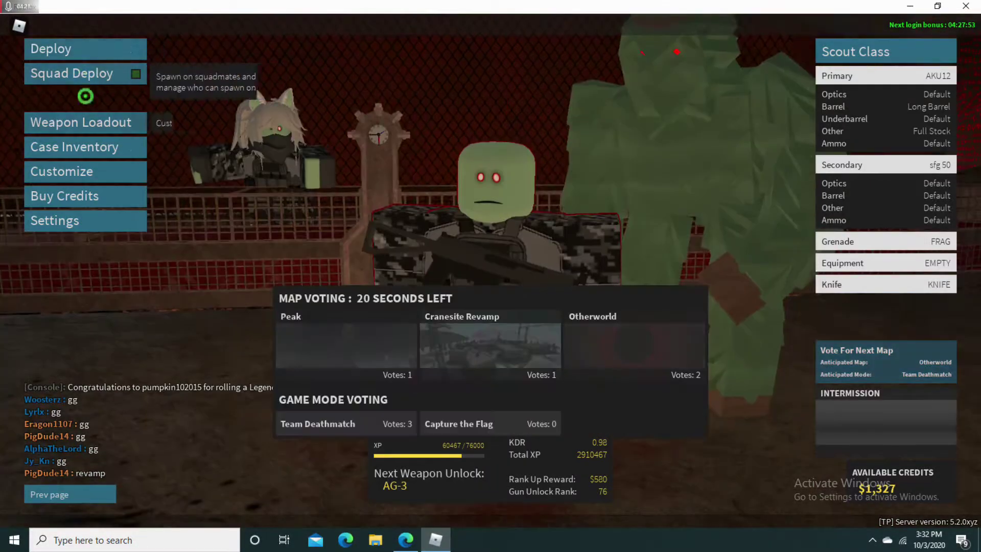
Equip the Krinkov for Scout and the AK12, then AK47, for Assault, ending on Scout
{"action": "left_click", "coordinate": [81, 122]}
{"action": "left_click", "coordinate": [80, 48]}
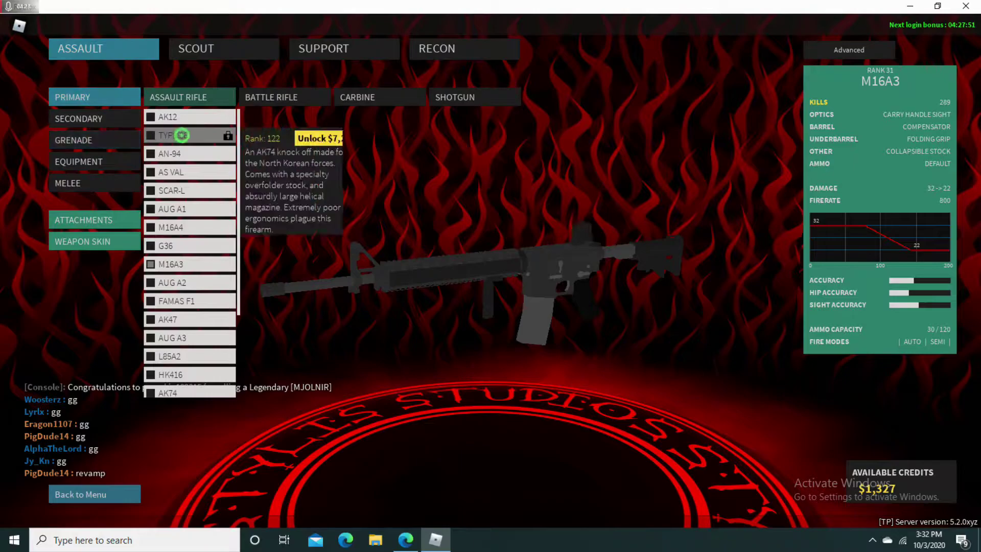
{"action": "left_click", "coordinate": [187, 116]}
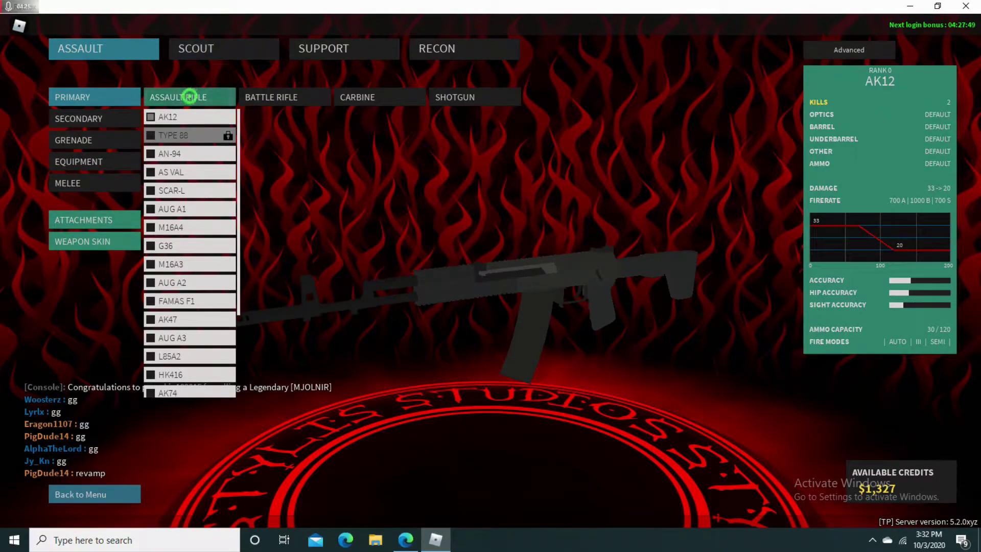
{"action": "left_click", "coordinate": [224, 48]}
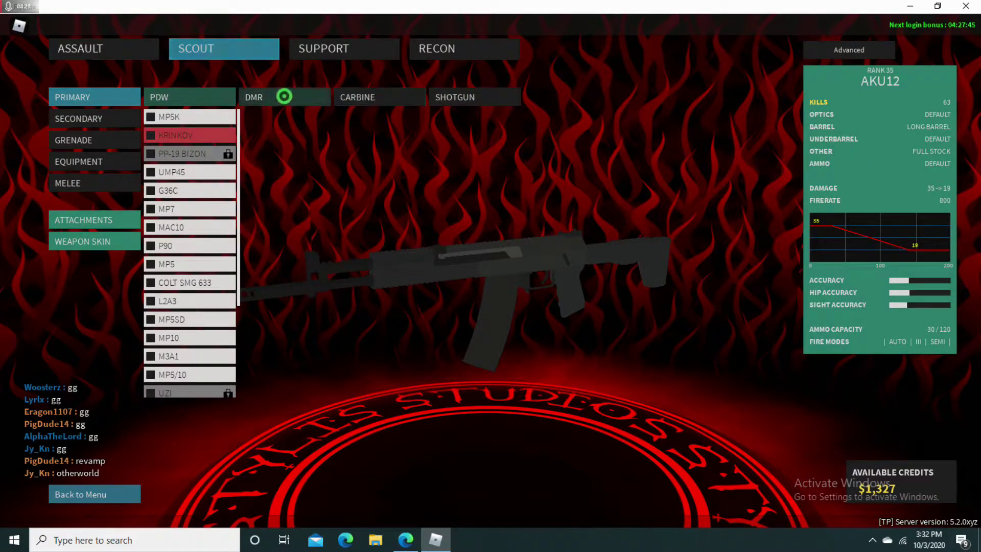
{"action": "left_click", "coordinate": [189, 135]}
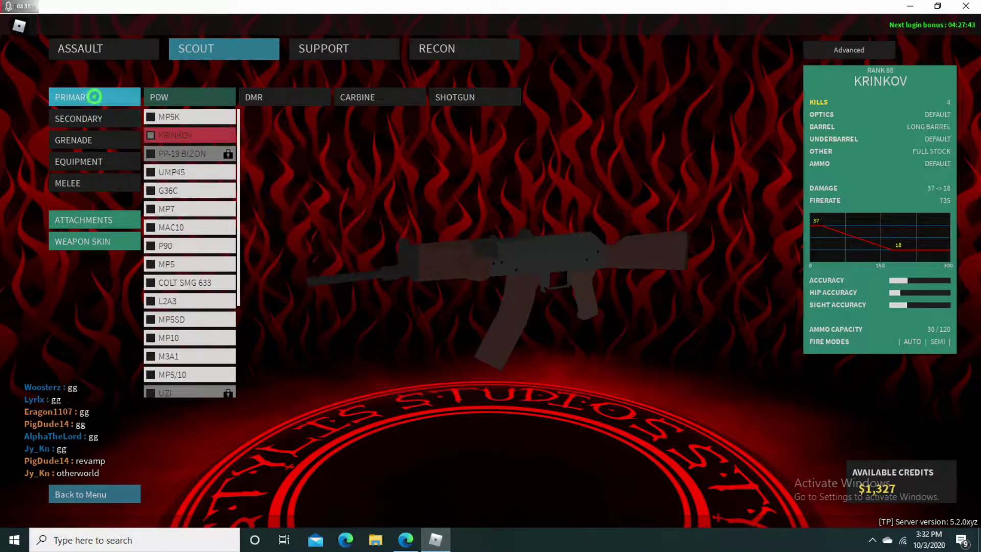
{"action": "left_click", "coordinate": [103, 49]}
{"action": "scroll", "coordinate": [190, 254], "scroll_direction": "down", "scroll_amount": 4}
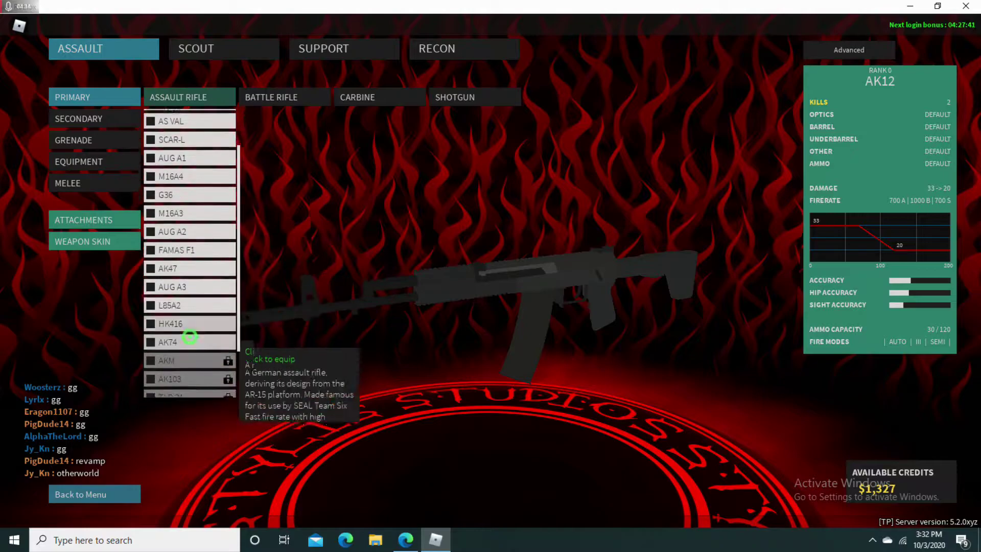
{"action": "left_click", "coordinate": [190, 259]}
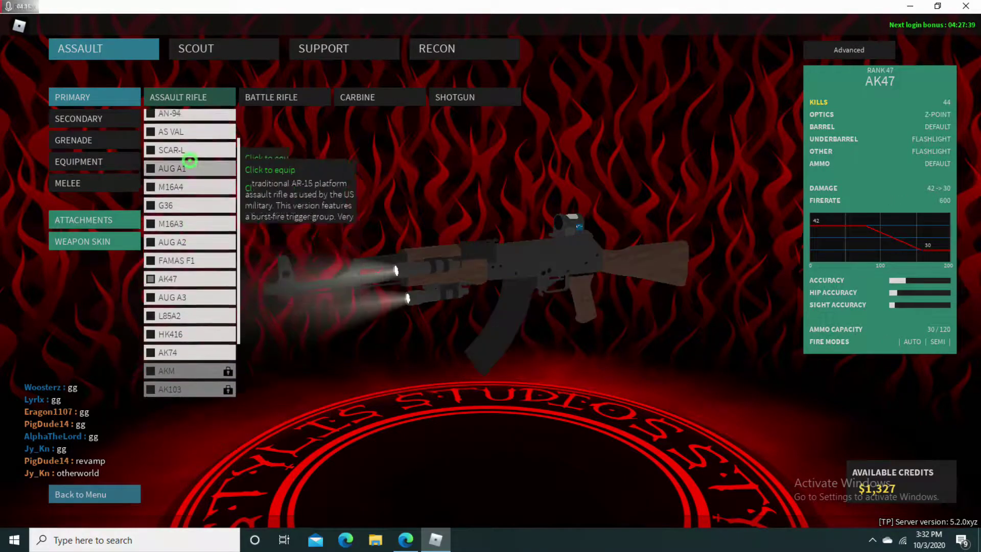
{"action": "scroll", "coordinate": [190, 231], "scroll_direction": "up", "scroll_amount": 4}
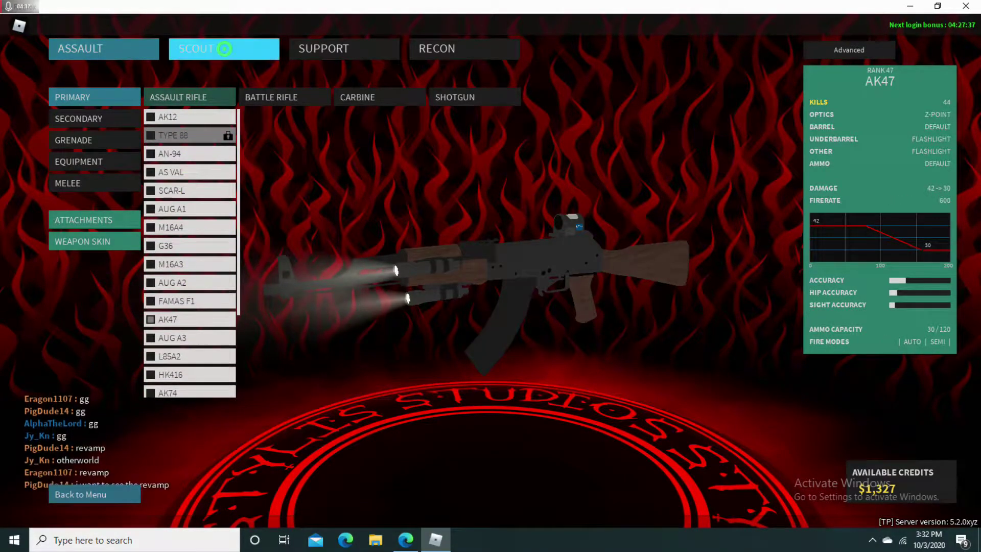
{"action": "left_click", "coordinate": [224, 48]}
{"action": "left_click", "coordinate": [103, 48]}
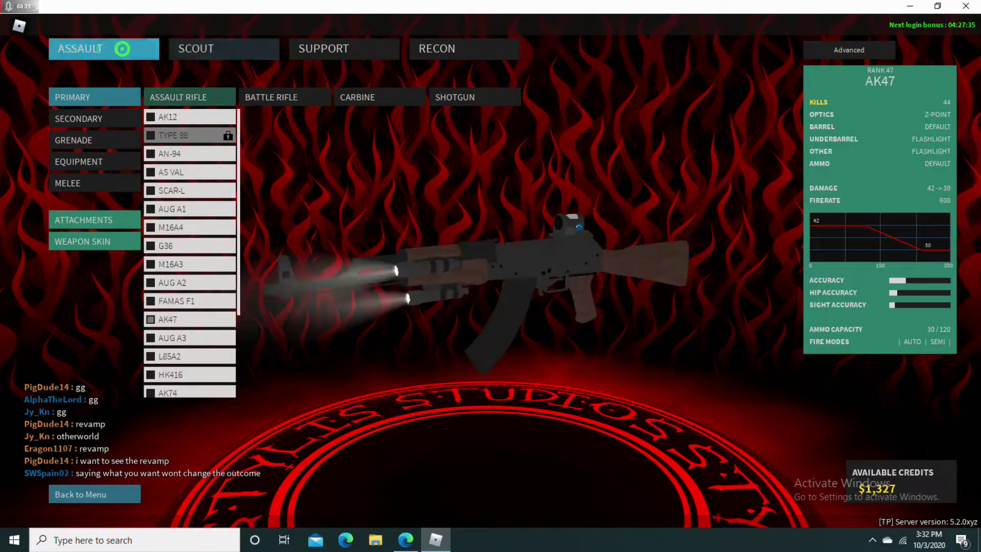
{"action": "left_click", "coordinate": [224, 49]}
{"action": "scroll", "coordinate": [188, 268], "scroll_direction": "down", "scroll_amount": 1}
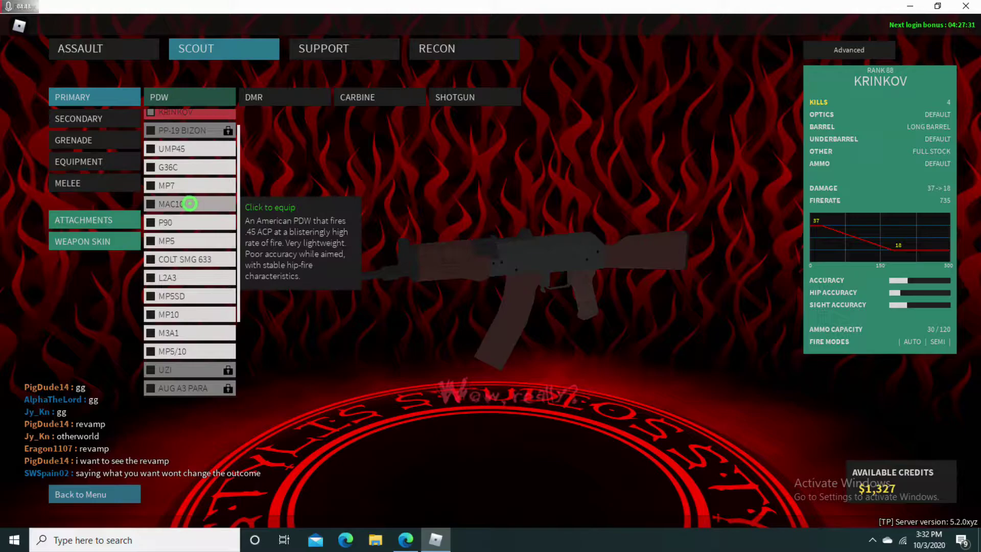
{"action": "scroll", "coordinate": [189, 185], "scroll_direction": "up", "scroll_amount": 1}
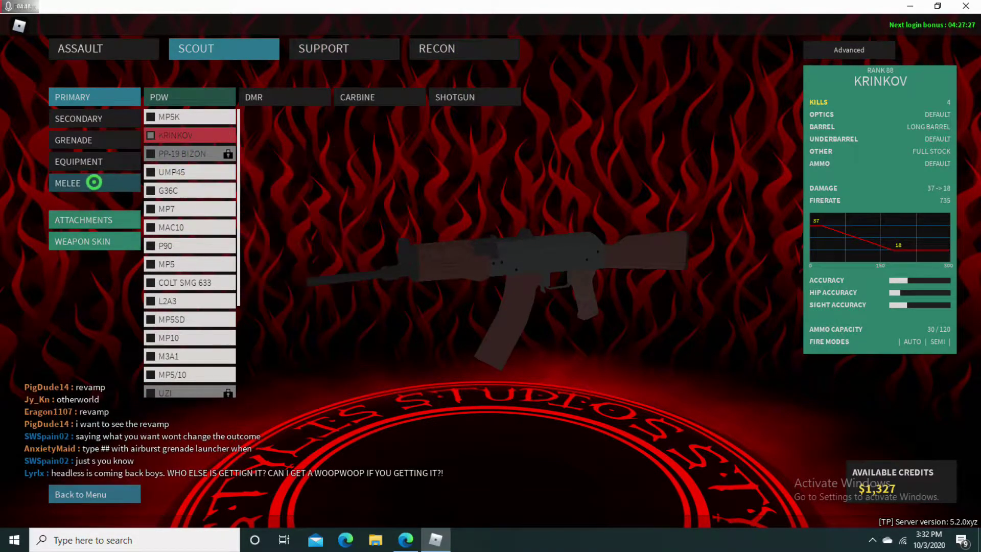
{"action": "scroll", "coordinate": [189, 253], "scroll_direction": "down", "scroll_amount": 1}
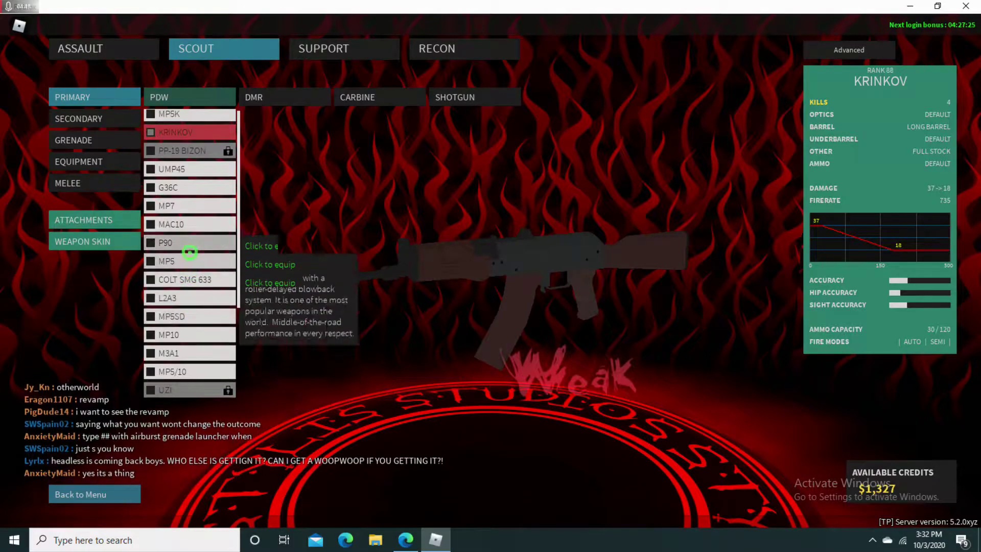
Try the Krinkov's 9MM Conv. and Super Armor Piercing ammo, settling on 7.62 Conv. (43.50 damage, $1,583)
{"action": "left_click", "coordinate": [84, 220]}
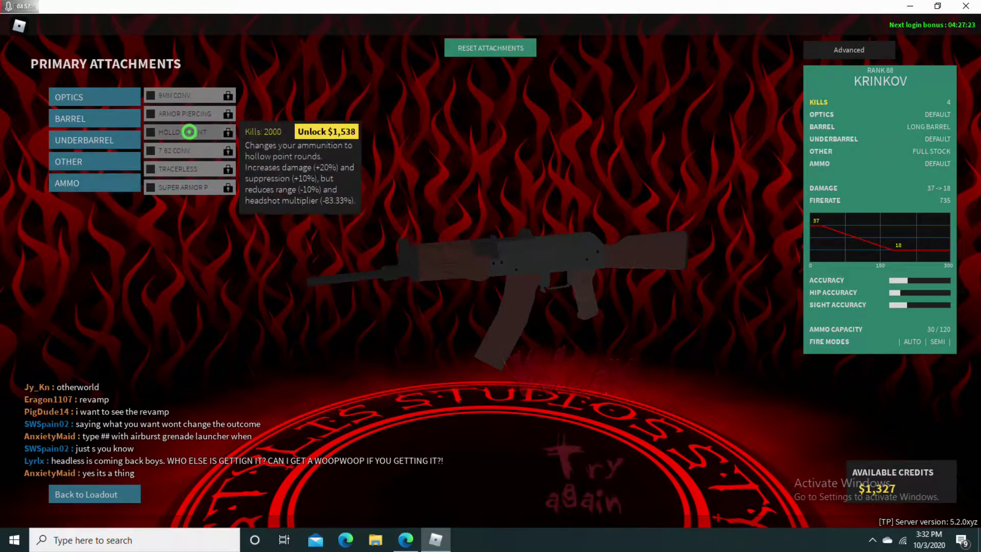
{"action": "left_click", "coordinate": [189, 95]}
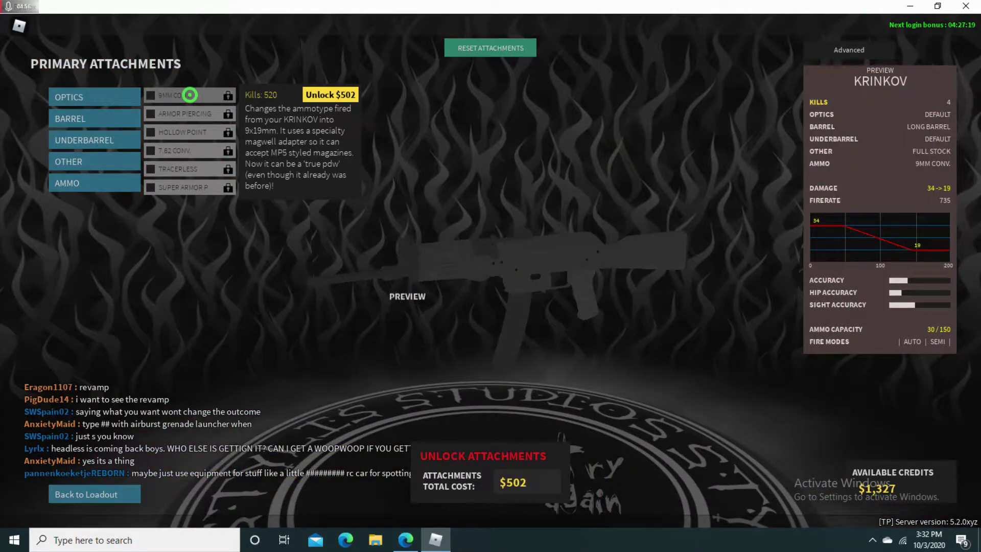
{"action": "left_click", "coordinate": [190, 94]}
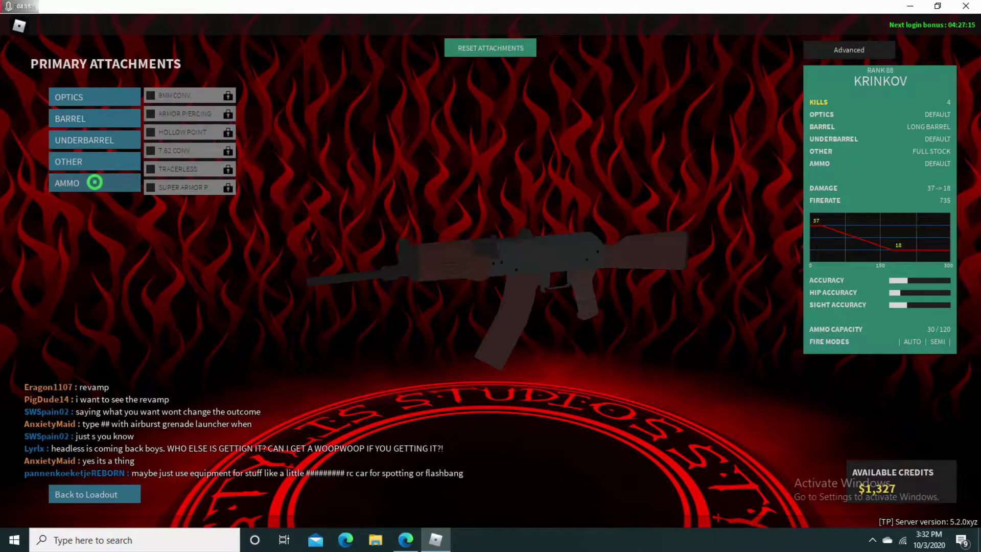
{"action": "mouse_move", "coordinate": [189, 187]}
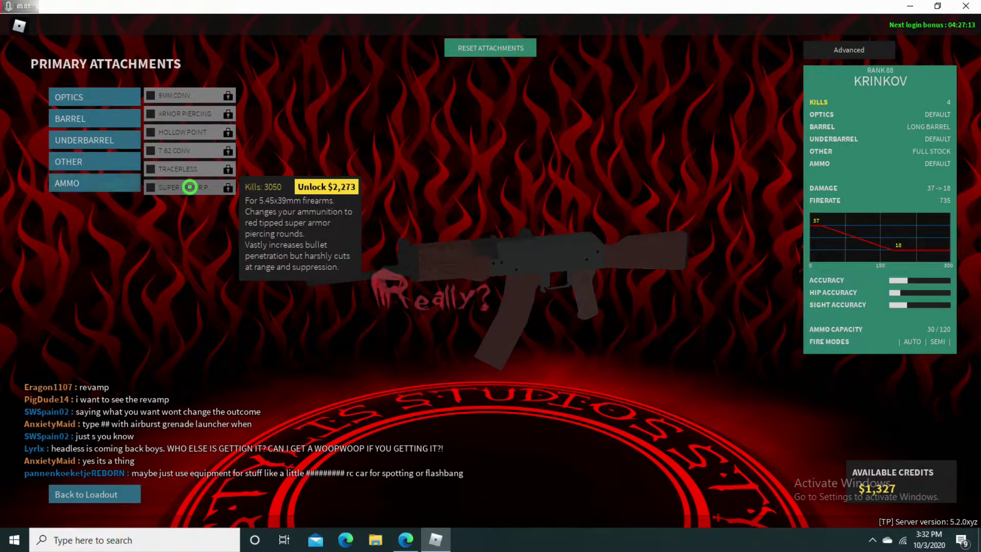
{"action": "left_click", "coordinate": [190, 186]}
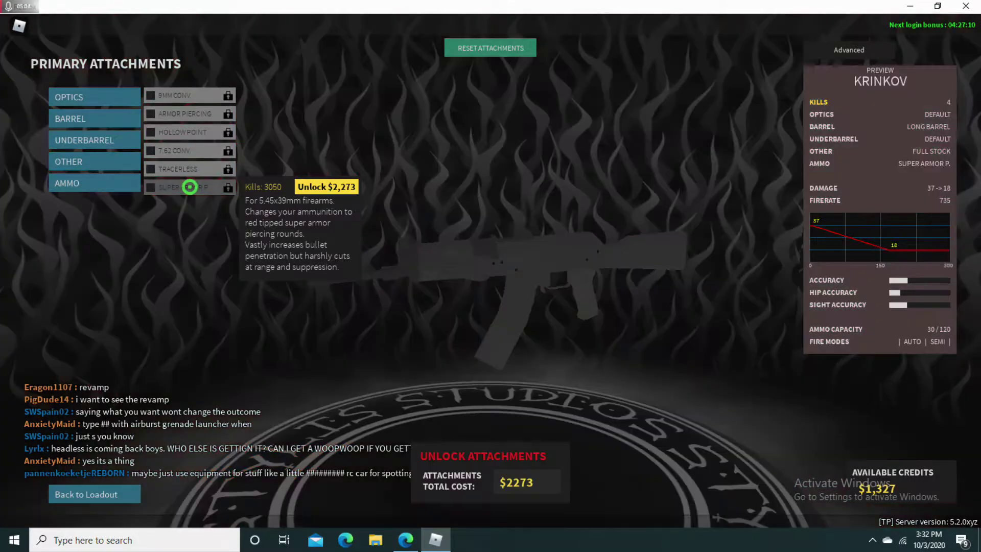
{"action": "left_click", "coordinate": [189, 187]}
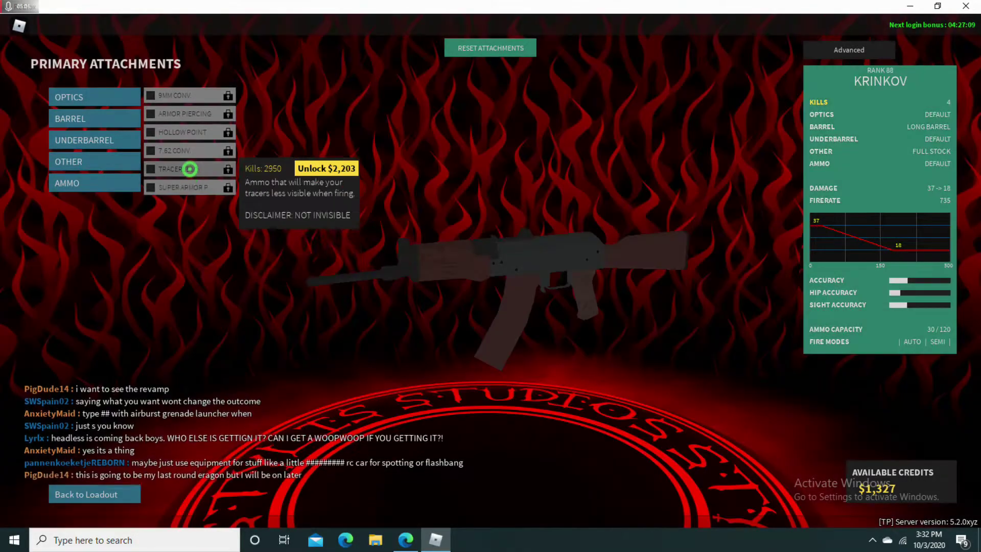
{"action": "left_click", "coordinate": [190, 95]}
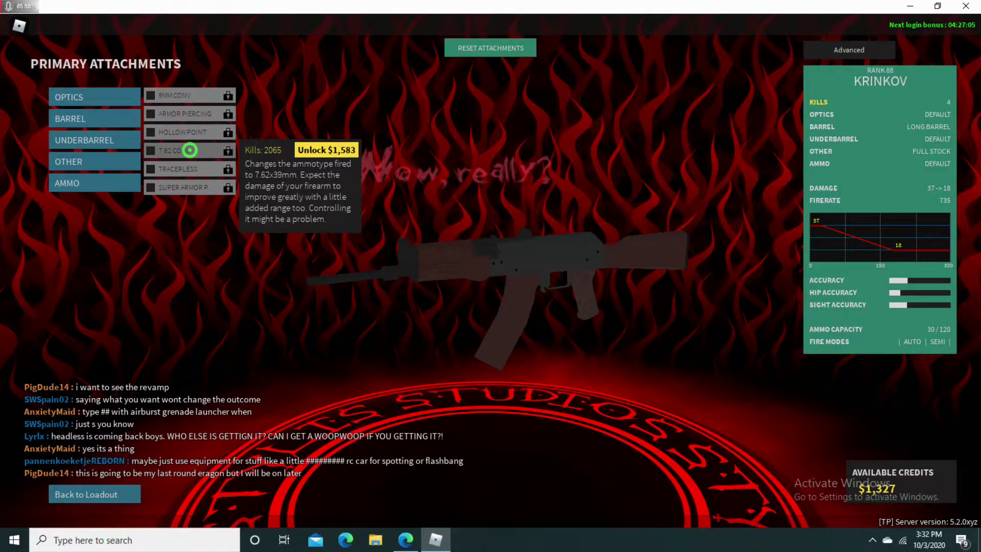
{"action": "left_click", "coordinate": [189, 150]}
{"action": "left_click", "coordinate": [189, 149]}
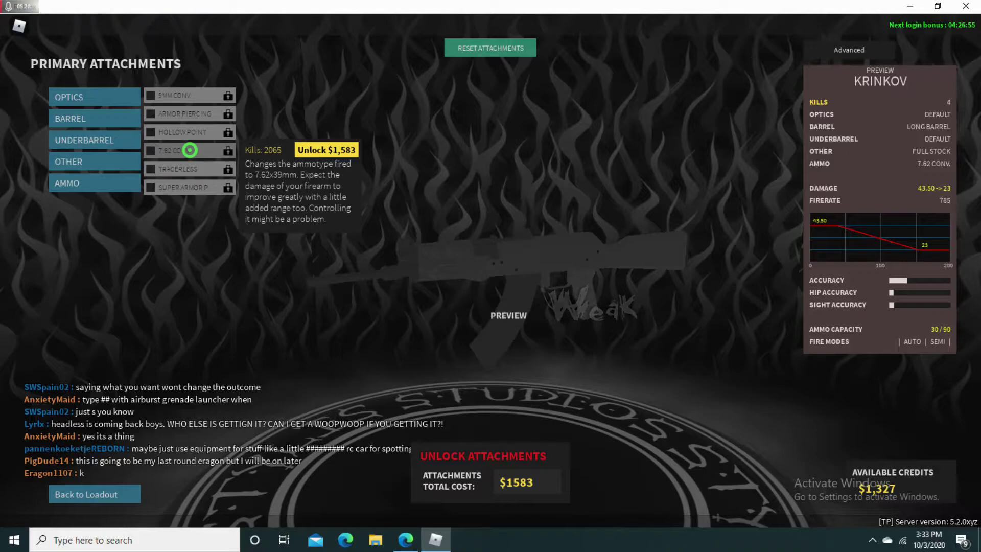
Leave the Krinkov ammo preview and equip the AKU12 carbine as Scout primary
{"action": "left_click", "coordinate": [189, 149]}
{"action": "left_click", "coordinate": [86, 494]}
{"action": "scroll", "coordinate": [190, 253], "scroll_direction": "down", "scroll_amount": 3}
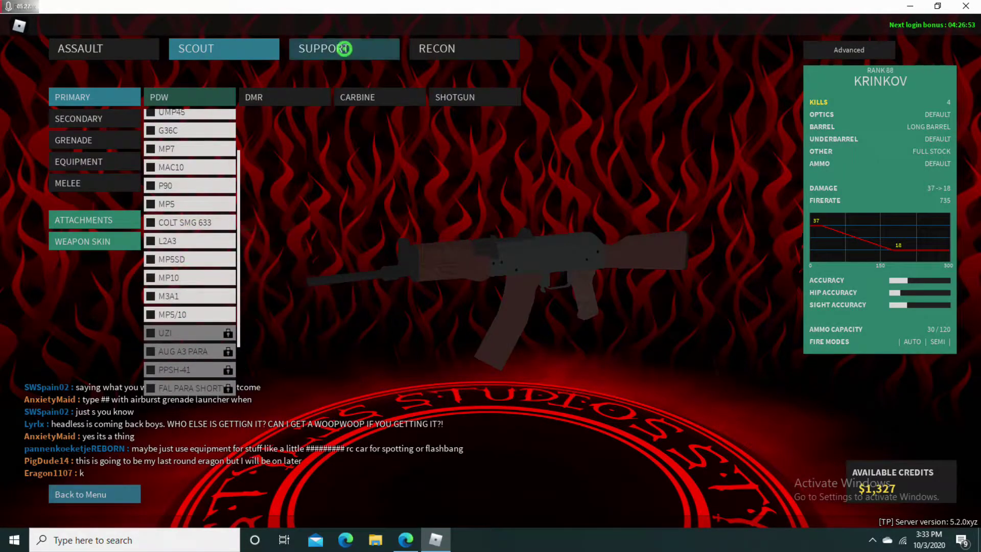
{"action": "left_click", "coordinate": [357, 96]}
{"action": "scroll", "coordinate": [189, 230], "scroll_direction": "up", "scroll_amount": 3}
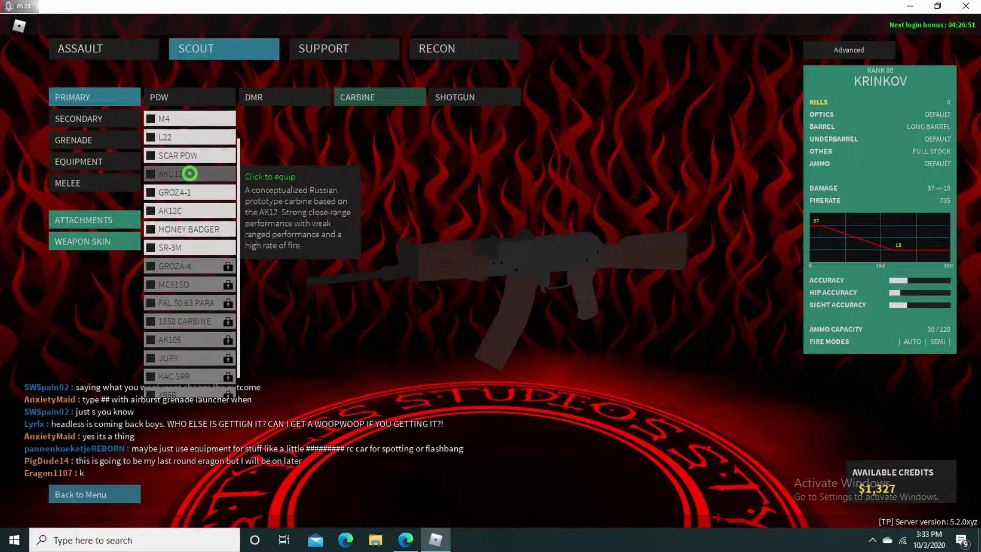
{"action": "left_click", "coordinate": [189, 174]}
Preview 9MM Conv. and Super Armor Piercing ammo on the AKU12
{"action": "left_click", "coordinate": [95, 220]}
{"action": "left_click", "coordinate": [94, 183]}
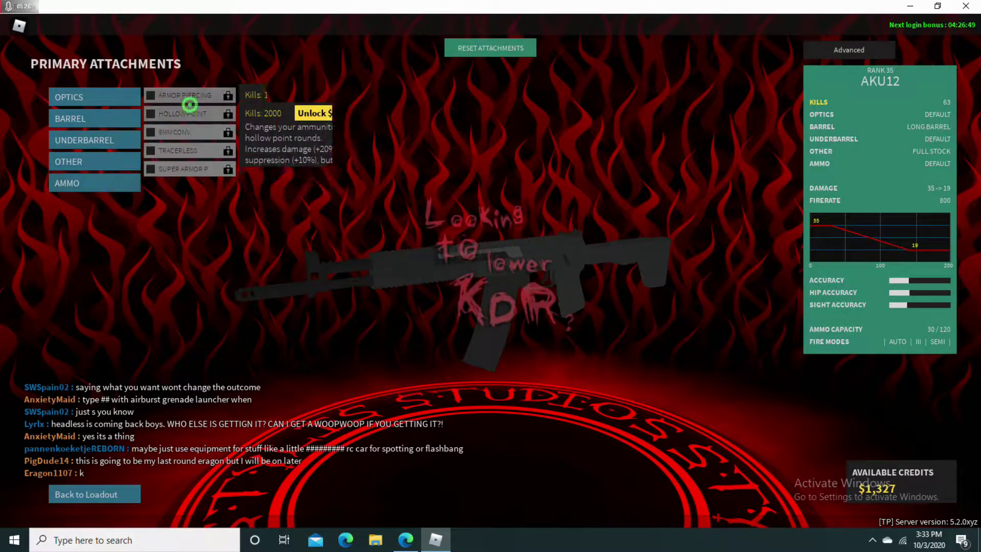
{"action": "left_click", "coordinate": [190, 132]}
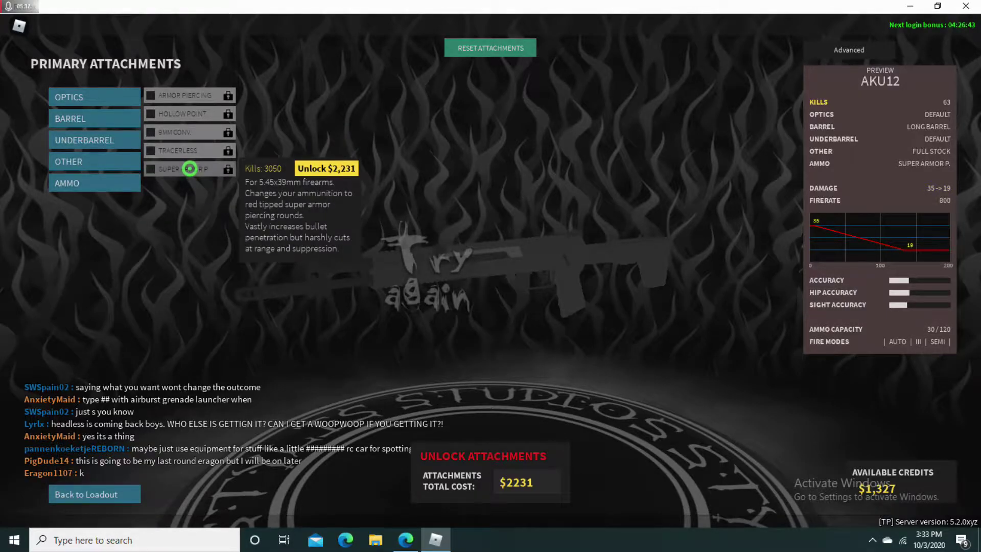
{"action": "left_click", "coordinate": [189, 168]}
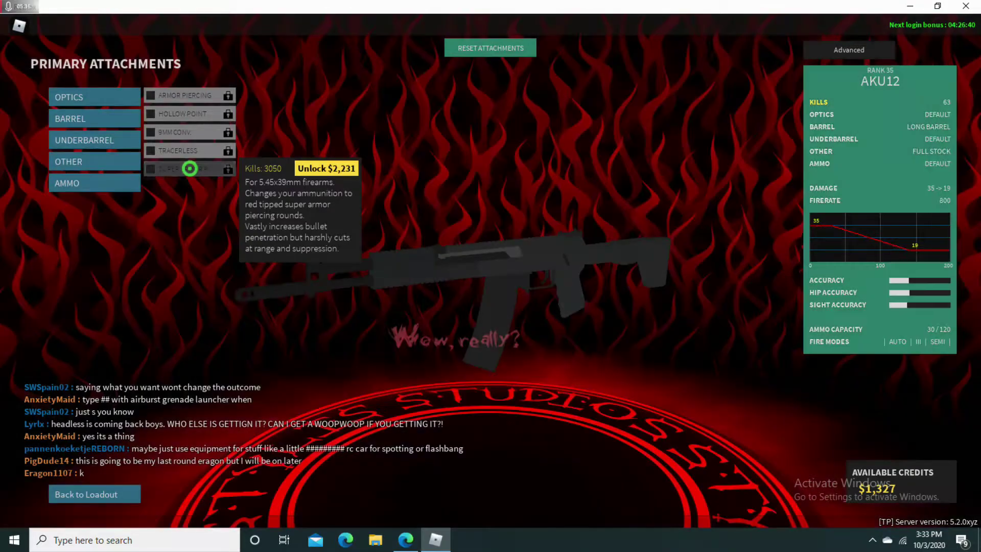
{"action": "left_click", "coordinate": [189, 168]}
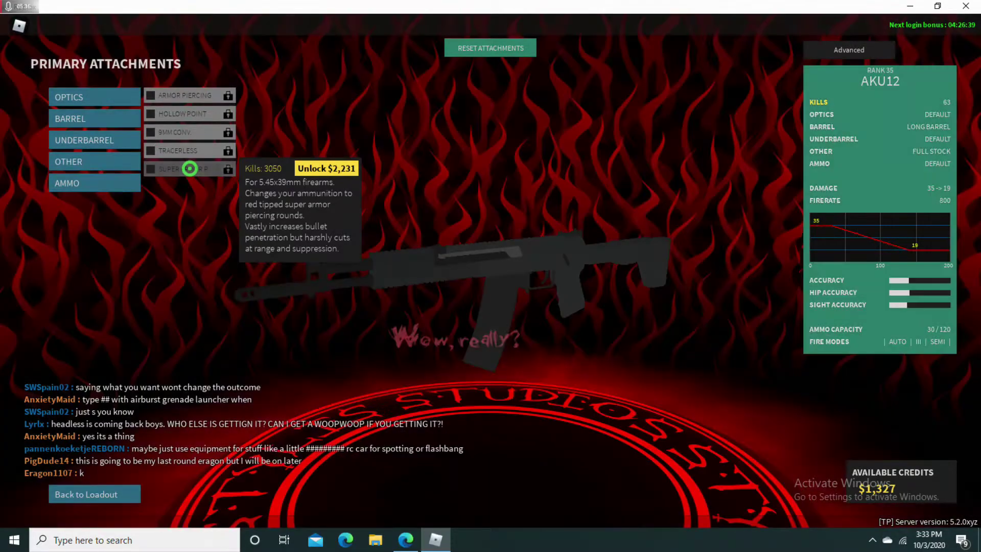
{"action": "left_click", "coordinate": [189, 168]}
{"action": "left_click", "coordinate": [190, 168]}
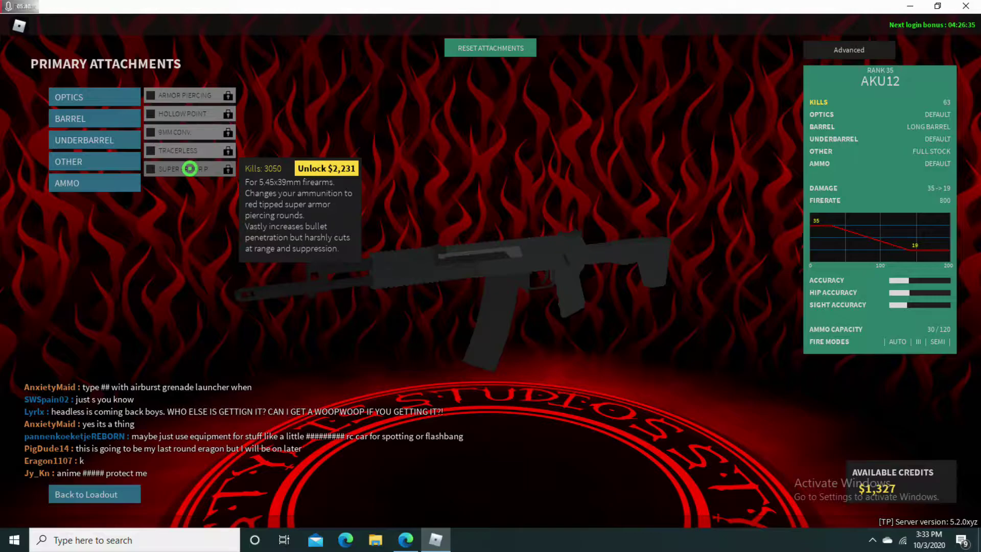
{"action": "left_click", "coordinate": [189, 167]}
{"action": "left_click", "coordinate": [189, 168]}
Recheck 9MM Conv., try Hollow Point and Armor Piercing, keep default ammo, and browse other categories
{"action": "left_click", "coordinate": [189, 168]}
{"action": "left_click", "coordinate": [190, 168]}
{"action": "left_click", "coordinate": [190, 132]}
{"action": "left_click", "coordinate": [190, 132]}
{"action": "left_click", "coordinate": [189, 132]}
{"action": "left_click", "coordinate": [189, 132]}
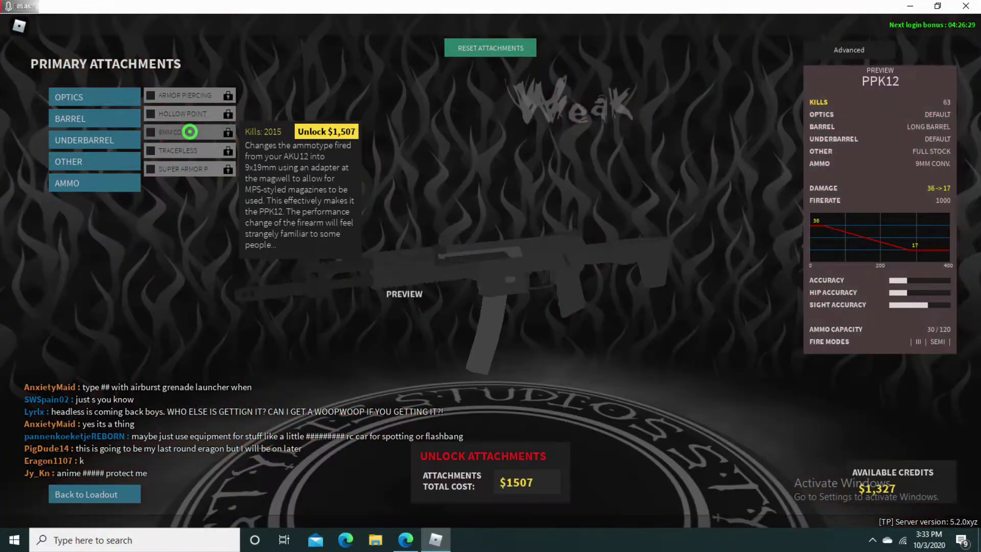
{"action": "left_click", "coordinate": [189, 132]}
{"action": "left_click", "coordinate": [189, 133]}
{"action": "left_click", "coordinate": [189, 132]}
{"action": "left_click", "coordinate": [189, 150]}
{"action": "left_click", "coordinate": [190, 151]}
{"action": "left_click", "coordinate": [189, 112]}
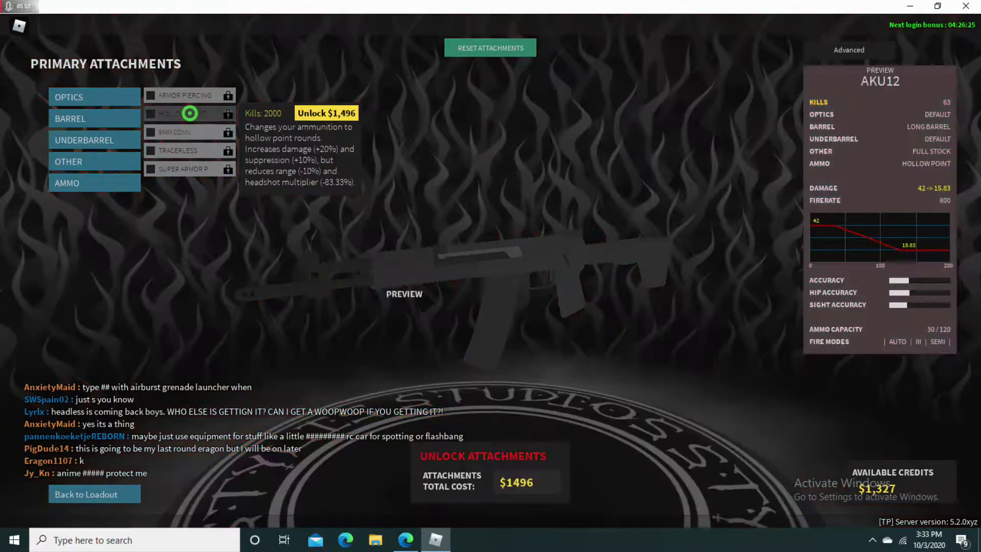
{"action": "left_click", "coordinate": [189, 95]}
{"action": "left_click", "coordinate": [188, 95]}
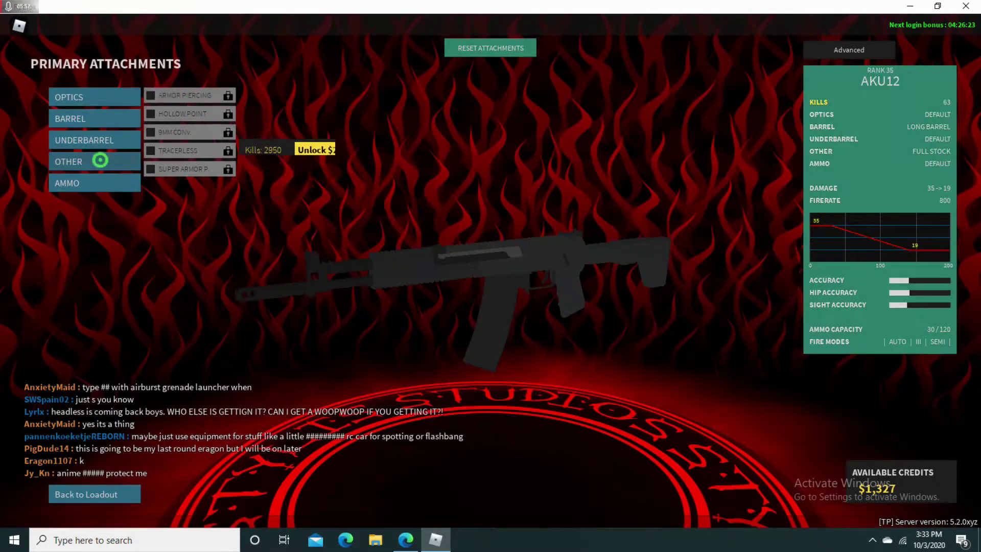
{"action": "left_click", "coordinate": [94, 140]}
{"action": "left_click", "coordinate": [94, 161]}
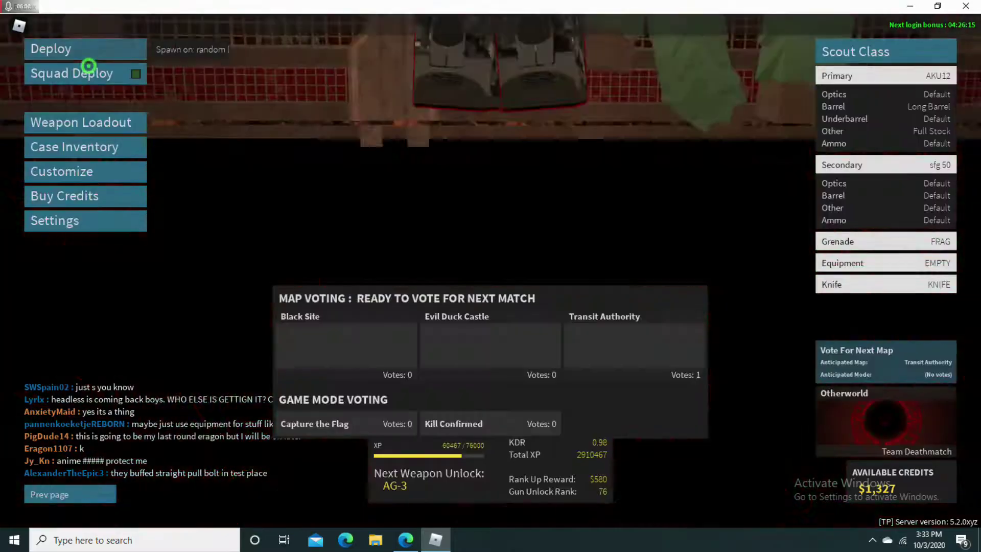
Deploy into Team Deathmatch, leave the spawn room and climb onto the rooftop, swapping weapons
{"action": "left_click", "coordinate": [77, 40]}
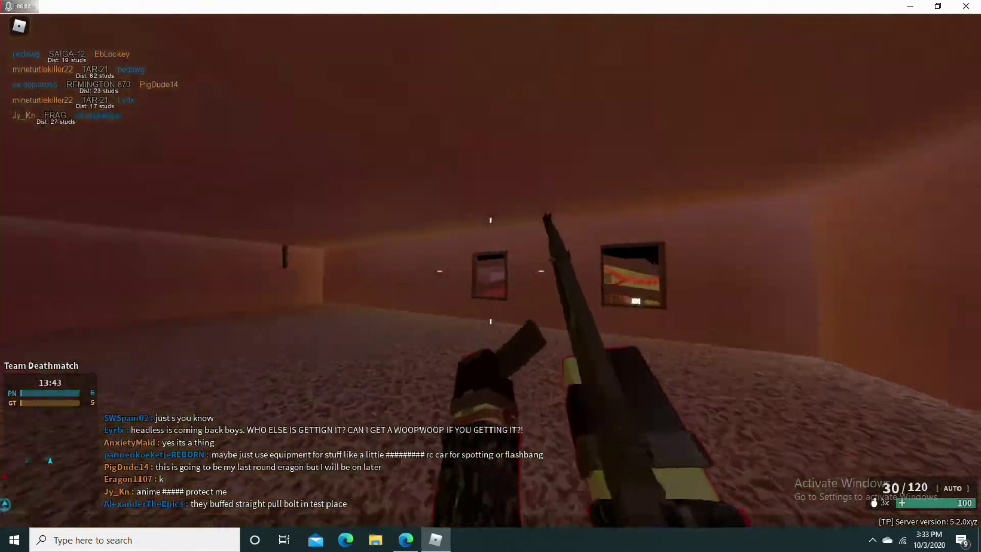
{"action": "key", "text": "w"}
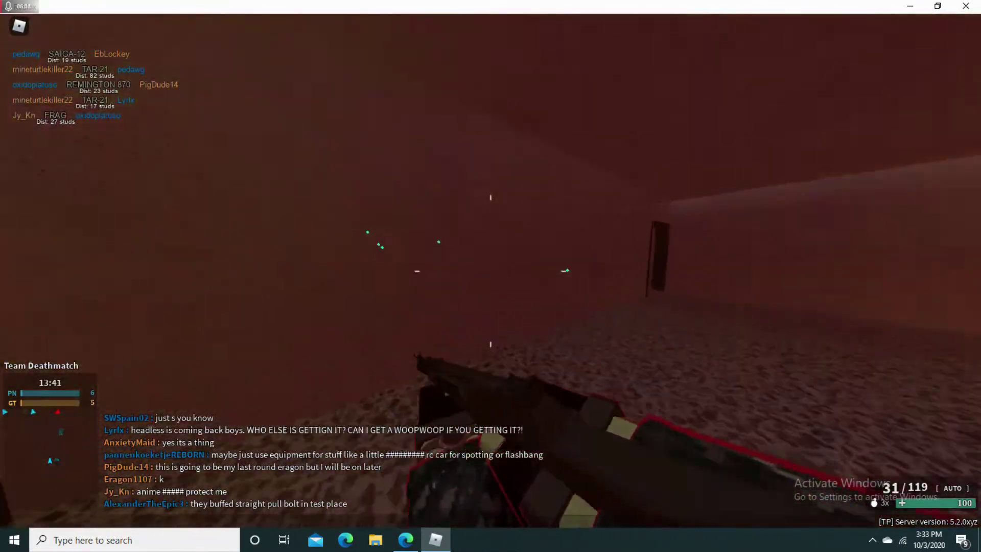
{"action": "key", "text": "3"}
{"action": "key", "text": "w"}
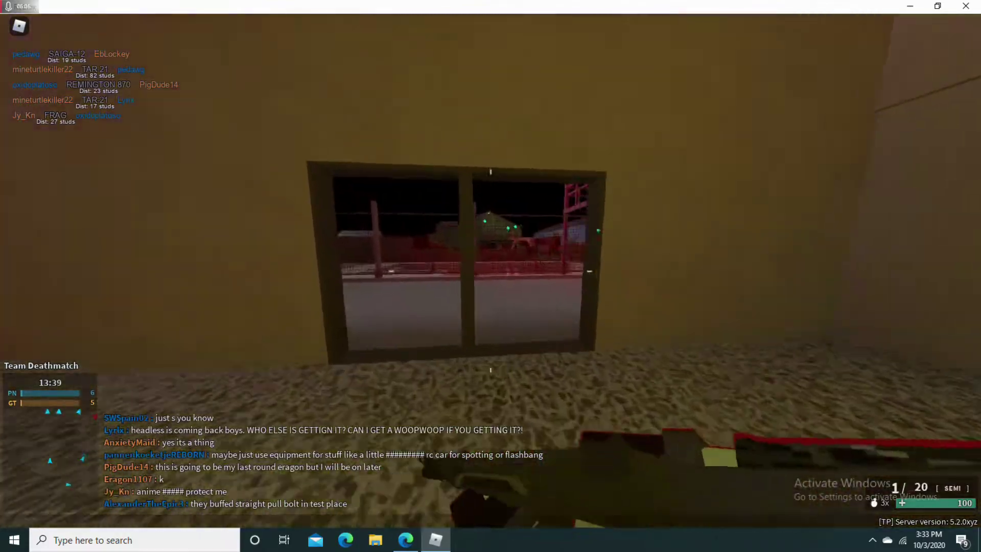
{"action": "key", "text": "2"}
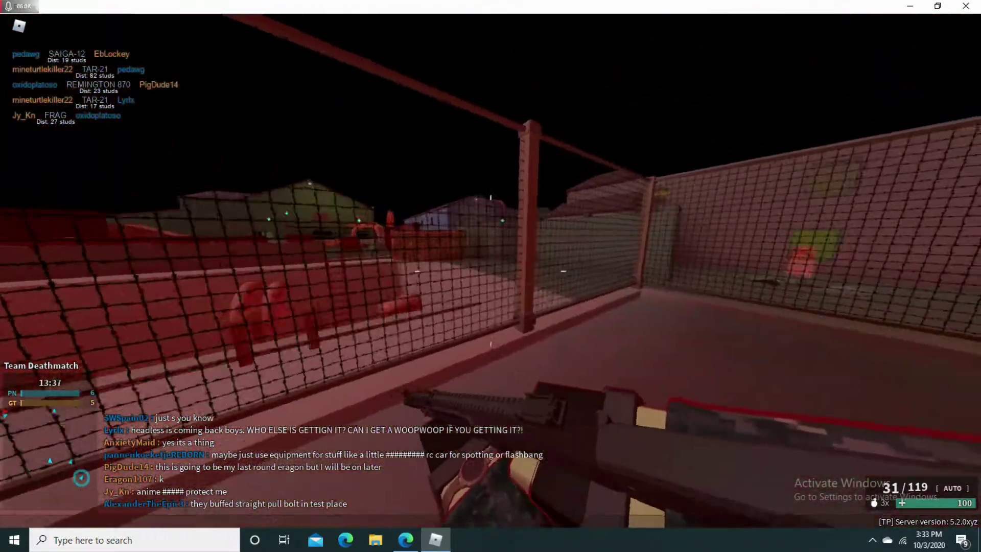
{"action": "key", "text": "w"}
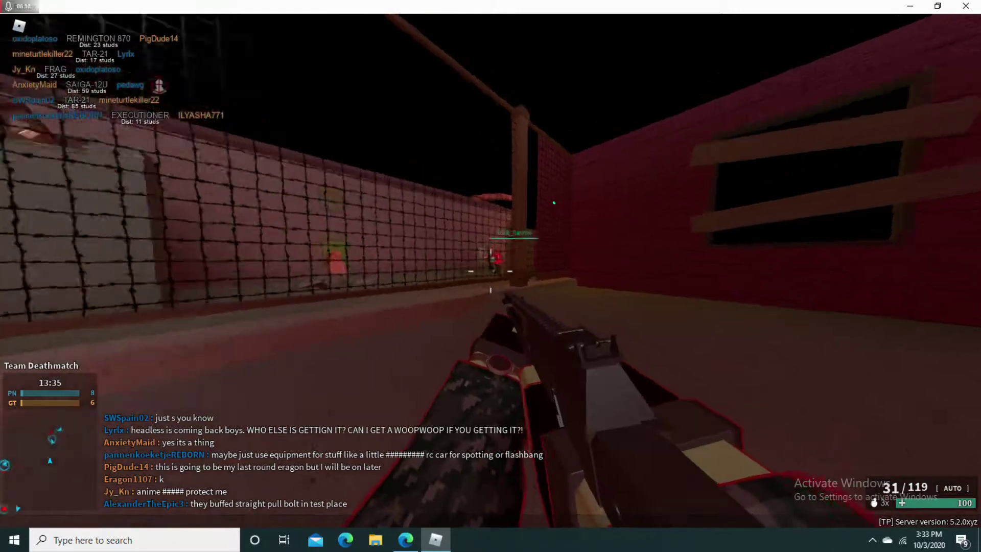
{"action": "key", "text": "w"}
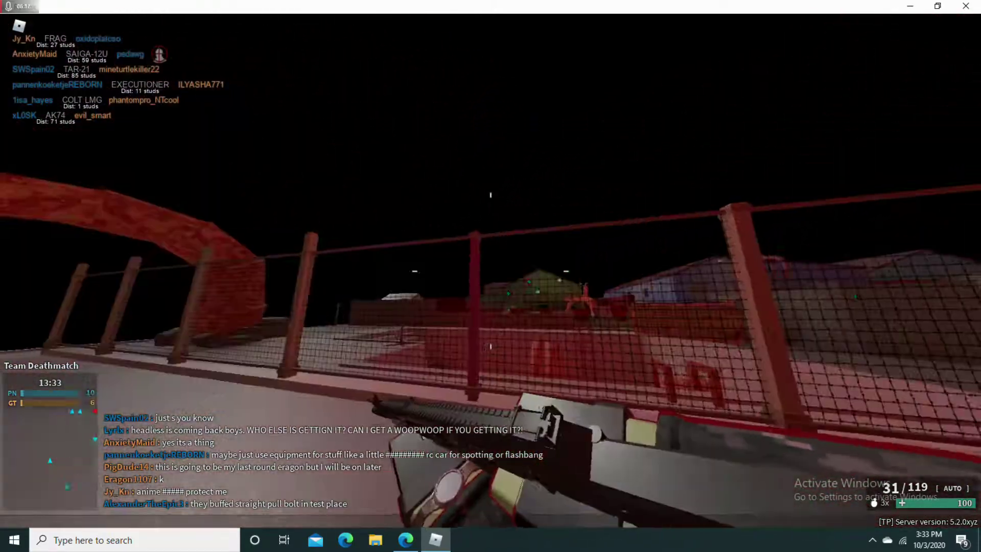
{"action": "key", "text": "w"}
Continue past the fence, down the alley and through the doorway onto the pit walkway with the AKU12
{"action": "key", "text": "w"}
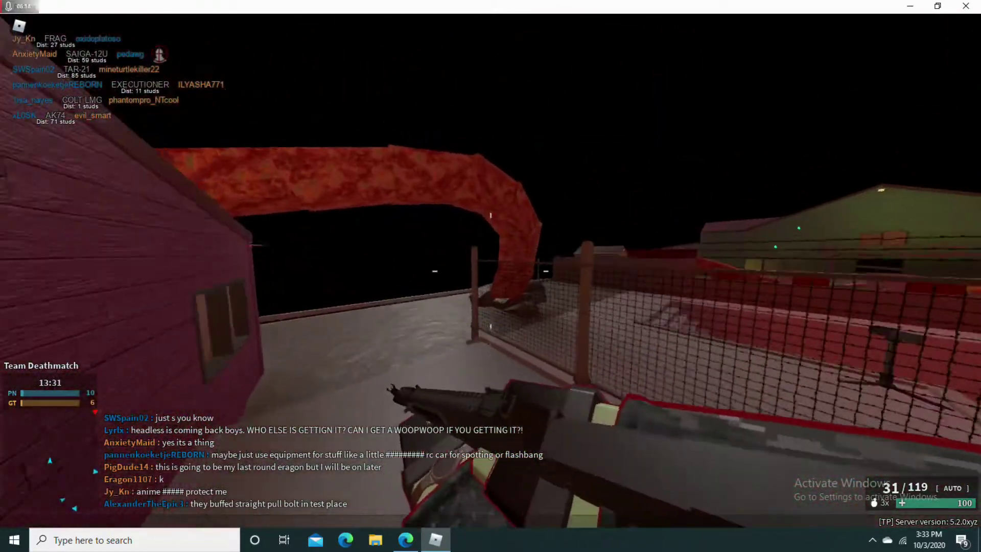
{"action": "key", "text": "w"}
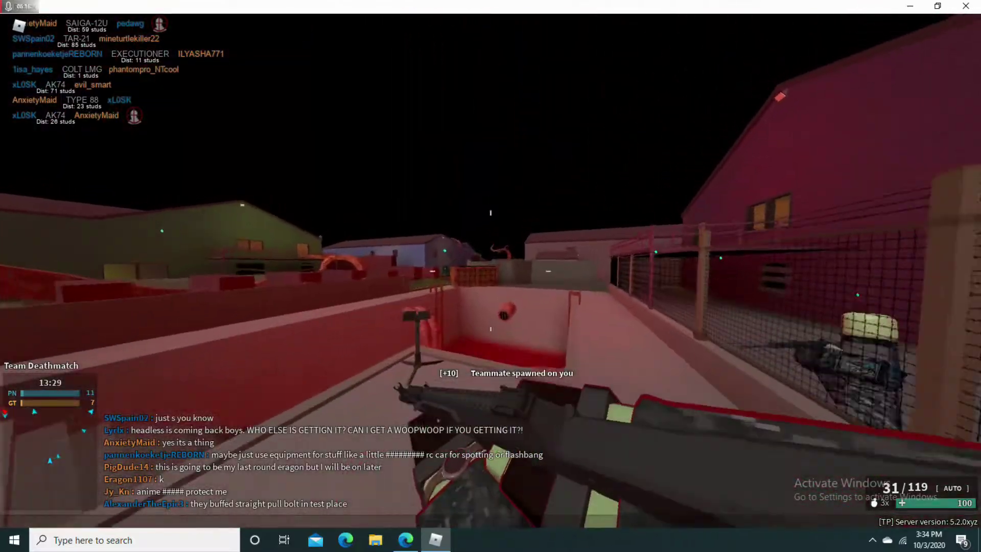
{"action": "key", "text": "w"}
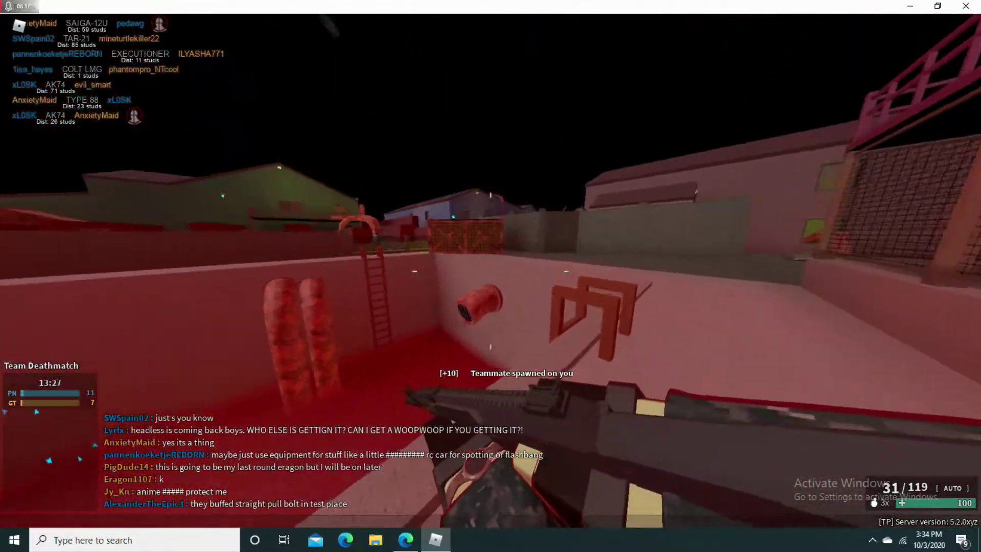
{"action": "key", "text": "w"}
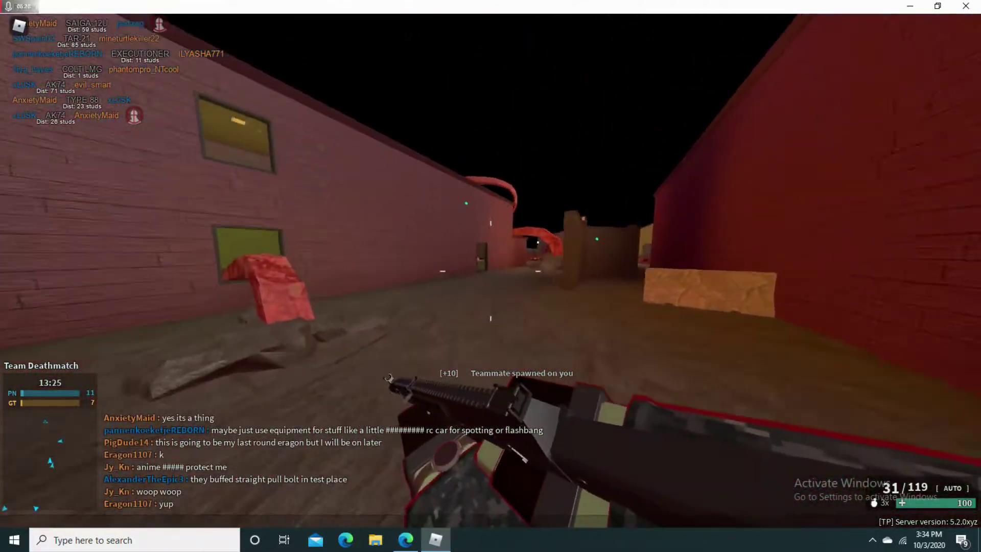
{"action": "key", "text": "w"}
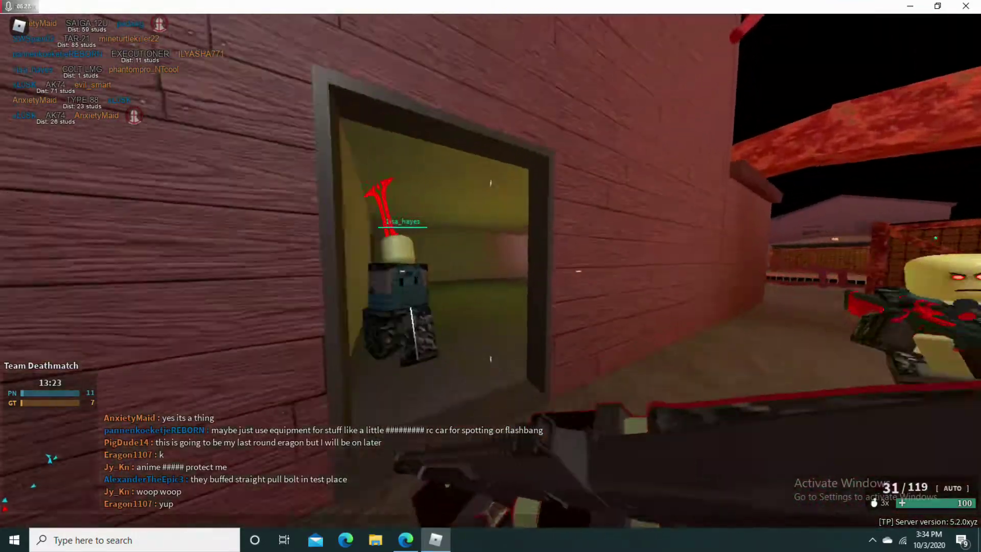
{"action": "key", "text": "w"}
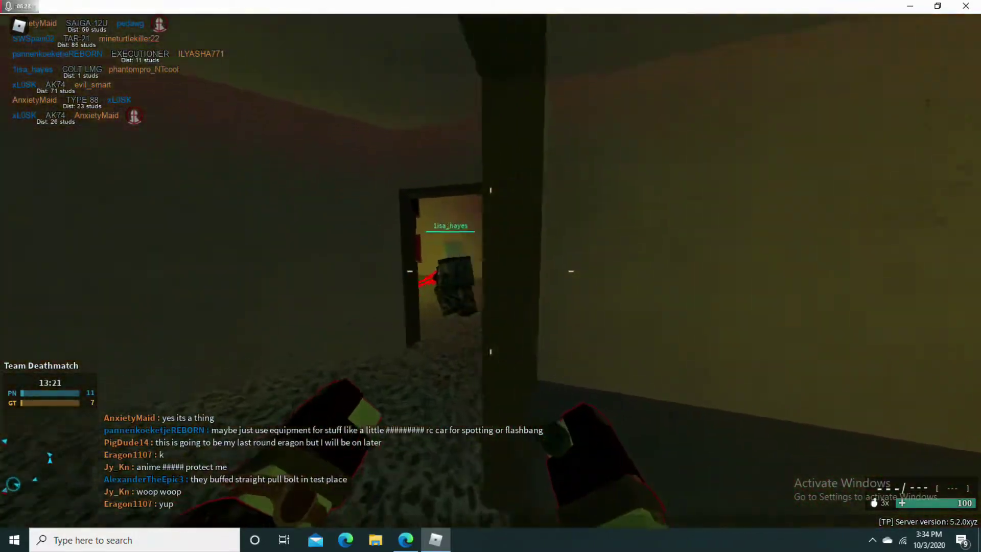
{"action": "key", "text": "w"}
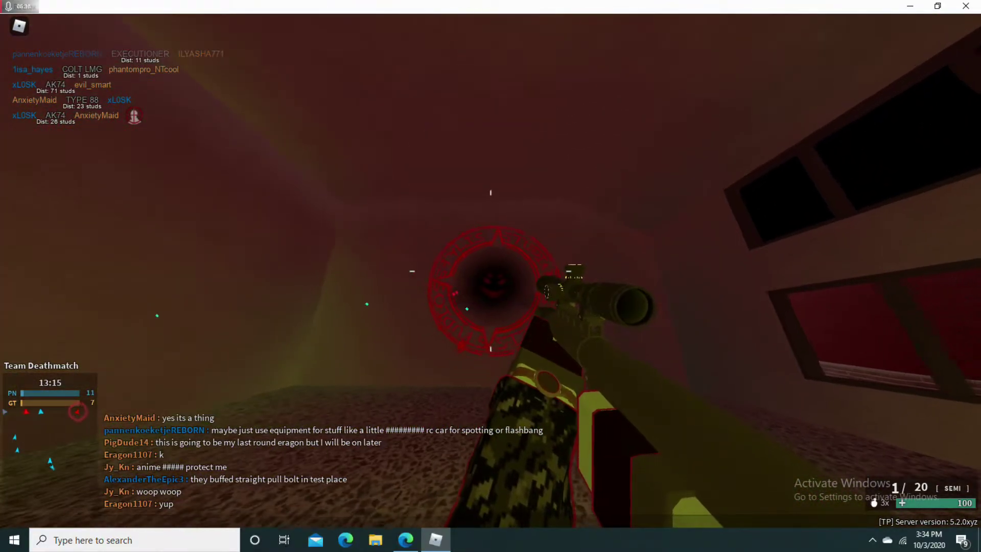
{"action": "key", "text": "w"}
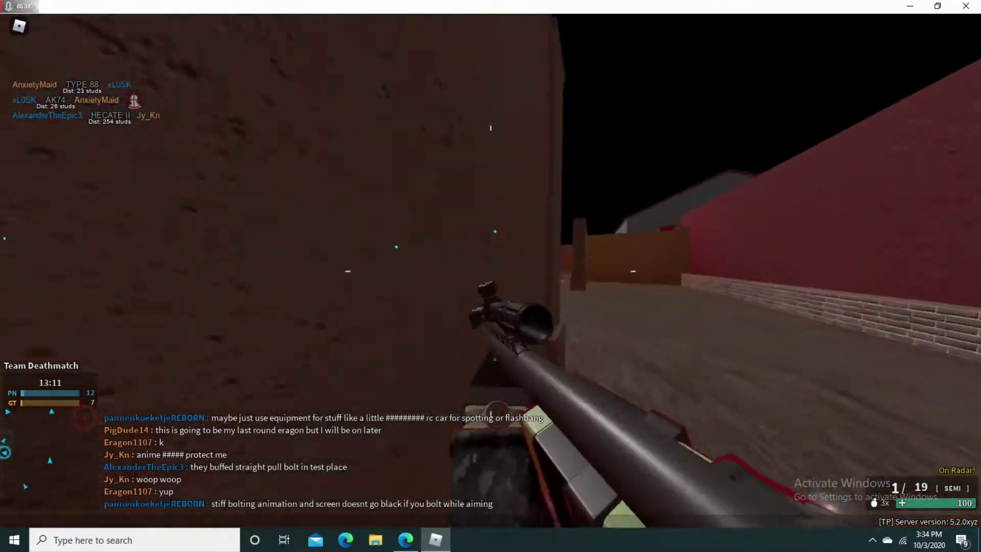
{"action": "key", "text": "2"}
{"action": "key", "text": "w"}
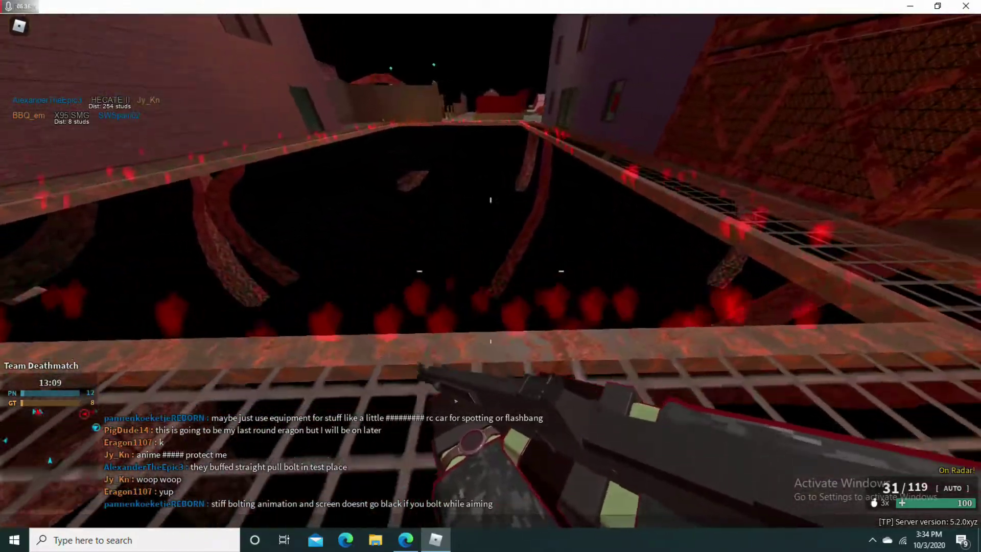
{"action": "key", "text": "w"}
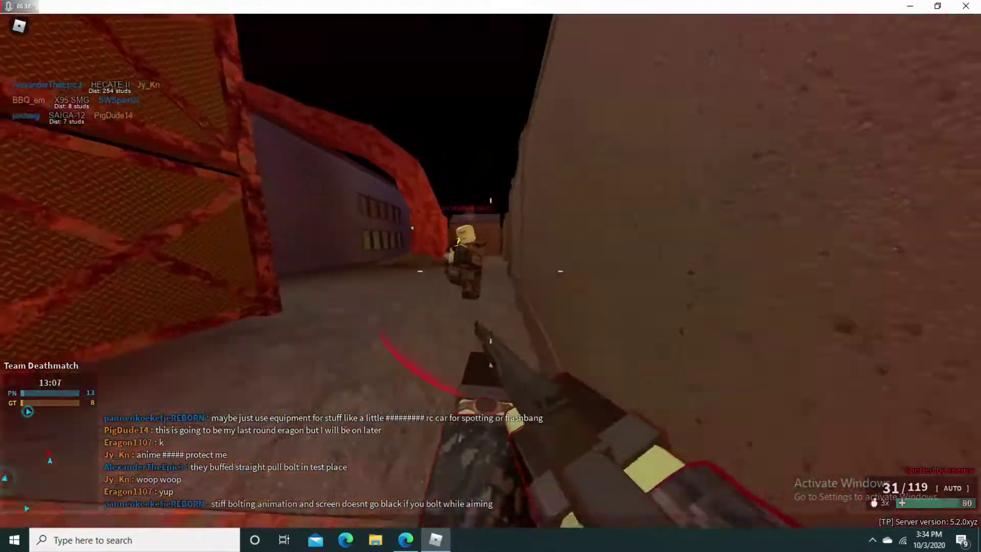
Aim down sights and fire on the enemy on the pit walkway, tracking him
{"action": "right_click", "coordinate": [490, 276]}
{"action": "left_click", "coordinate": [491, 276]}
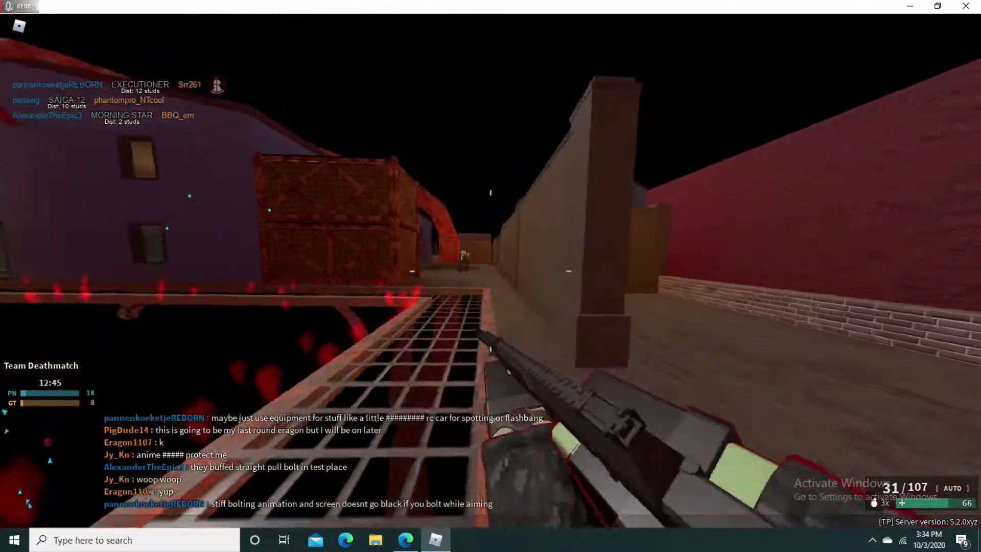
{"action": "left_click_drag", "start_coordinate": [491, 276], "coordinate": [490, 276]}
Finish the enemy, then aim and fire at distant targets across the rooftops, and reload
{"action": "left_click", "coordinate": [490, 276]}
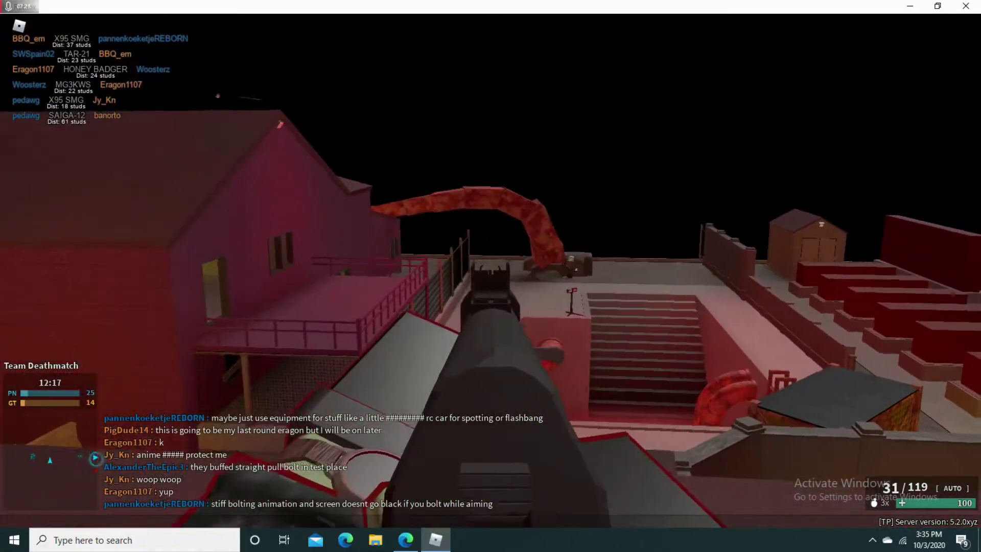
{"action": "left_click_drag", "start_coordinate": [490, 276], "coordinate": [491, 276]}
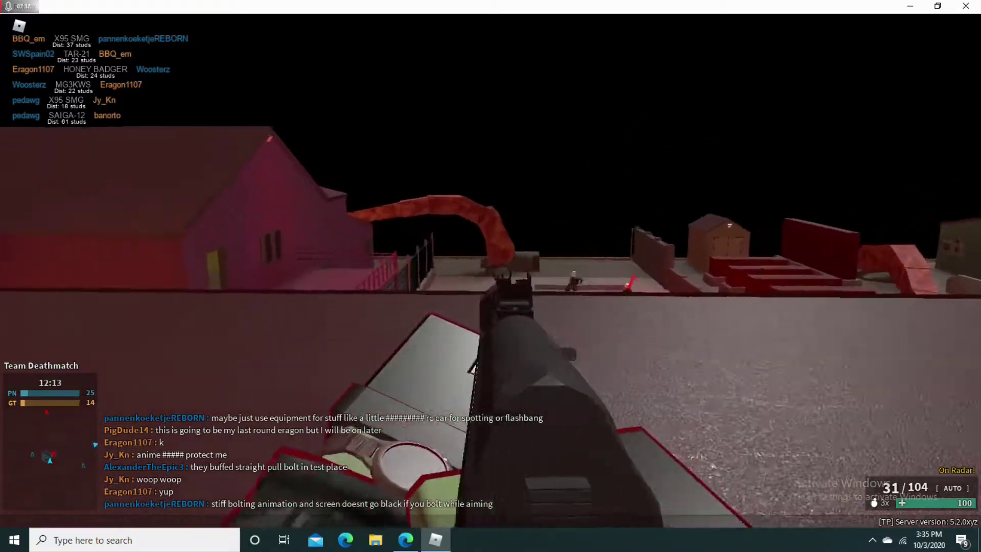
{"action": "right_click", "coordinate": [490, 276]}
{"action": "left_click_drag", "start_coordinate": [491, 277], "coordinate": [490, 276]}
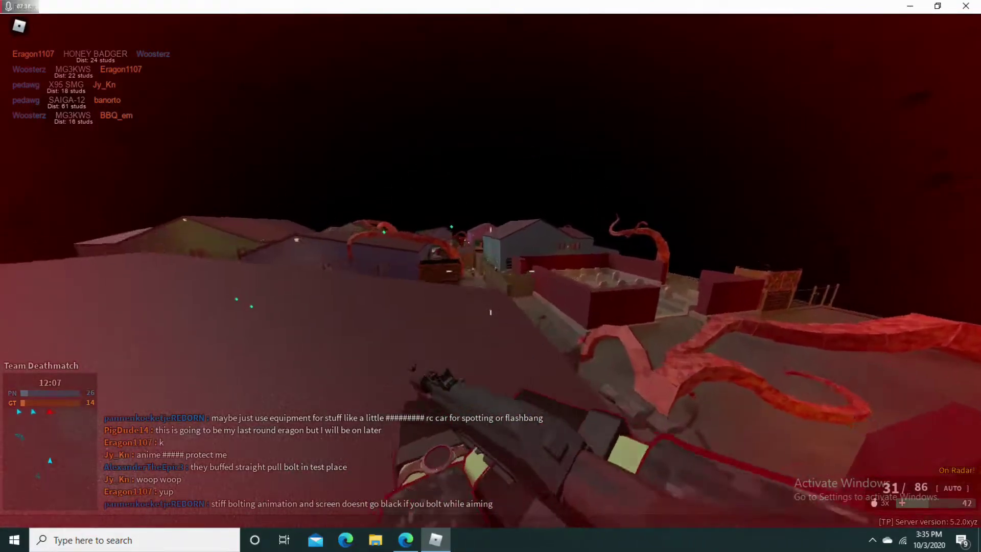
{"action": "right_click", "coordinate": [490, 276]}
{"action": "left_click_drag", "start_coordinate": [490, 276], "coordinate": [490, 276]}
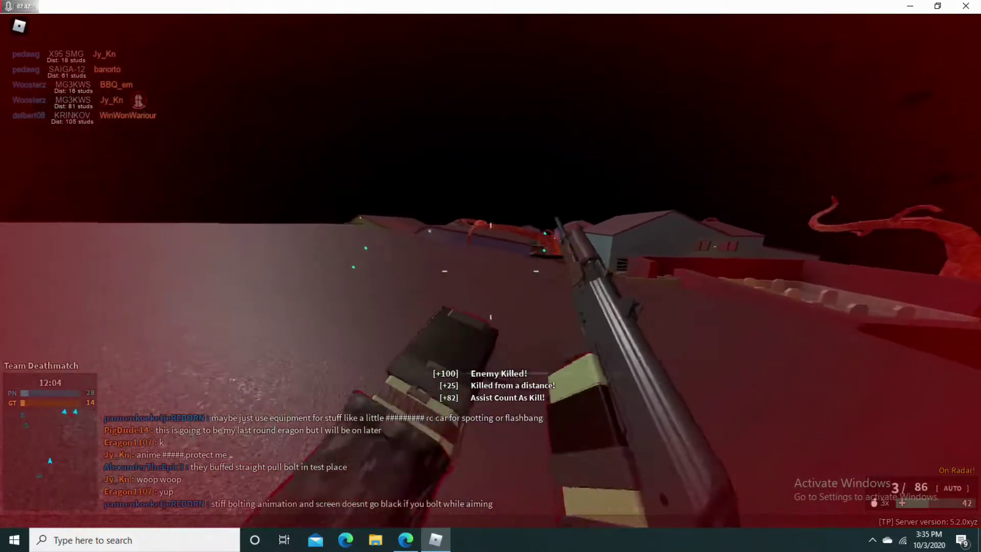
{"action": "key", "text": "r"}
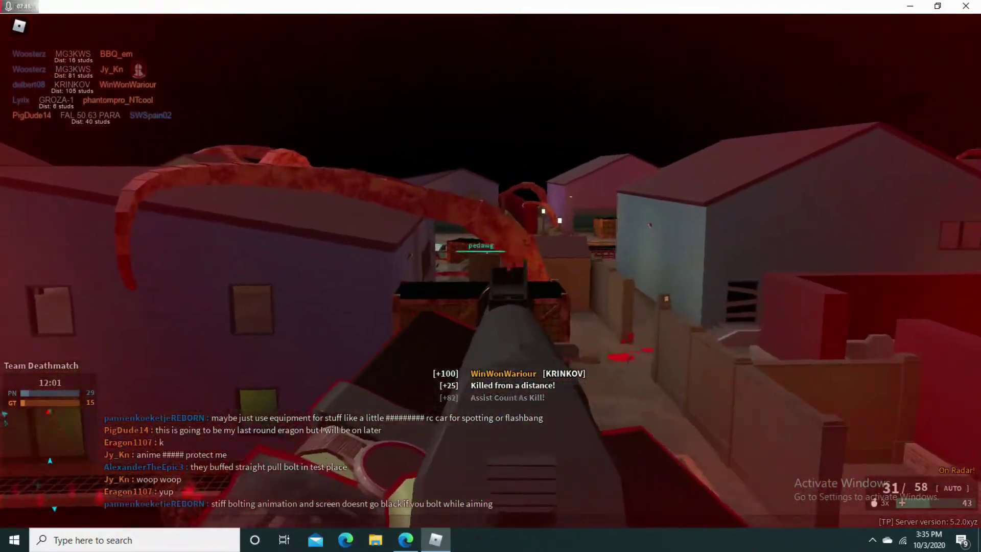
Aim and fire the Krinkov at the enemies below, then reload
{"action": "right_click", "coordinate": [490, 275]}
{"action": "left_click", "coordinate": [490, 276]}
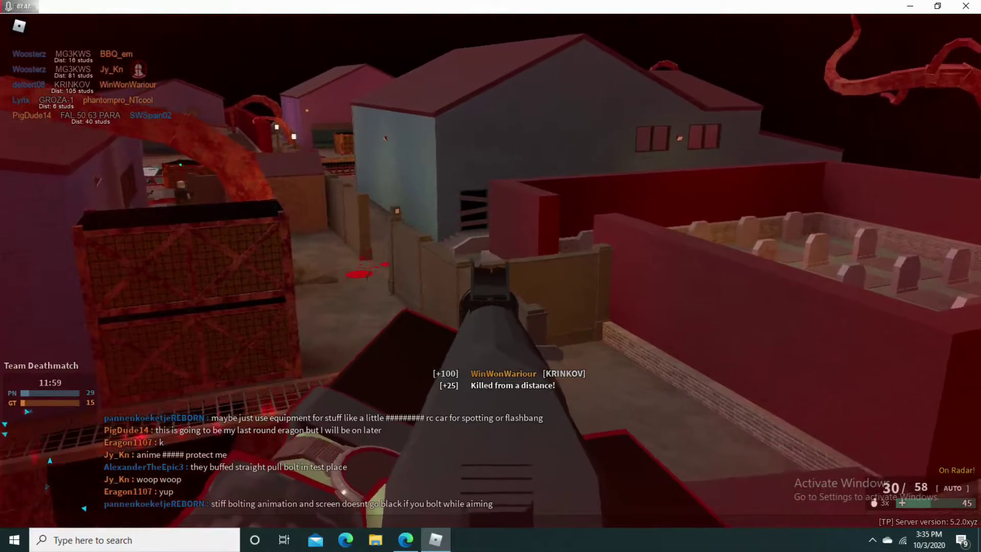
{"action": "left_click", "coordinate": [490, 275]}
{"action": "left_click", "coordinate": [490, 276]}
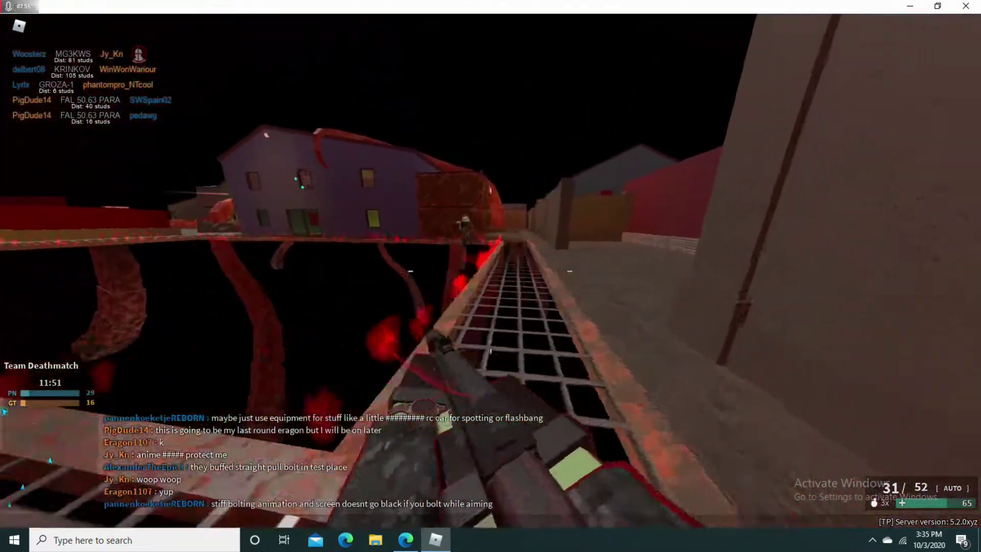
{"action": "right_click", "coordinate": [491, 275]}
{"action": "left_click", "coordinate": [490, 275]}
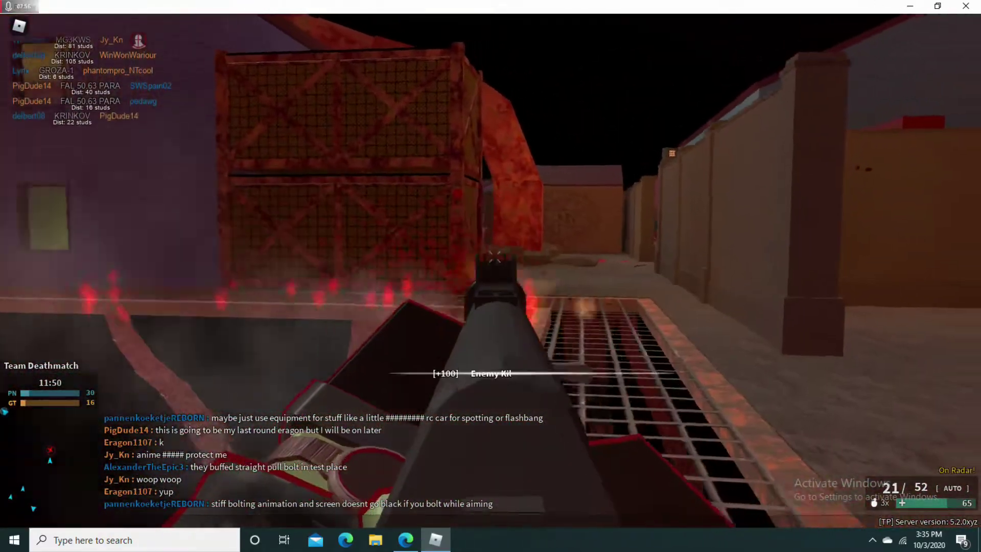
{"action": "key", "text": "r"}
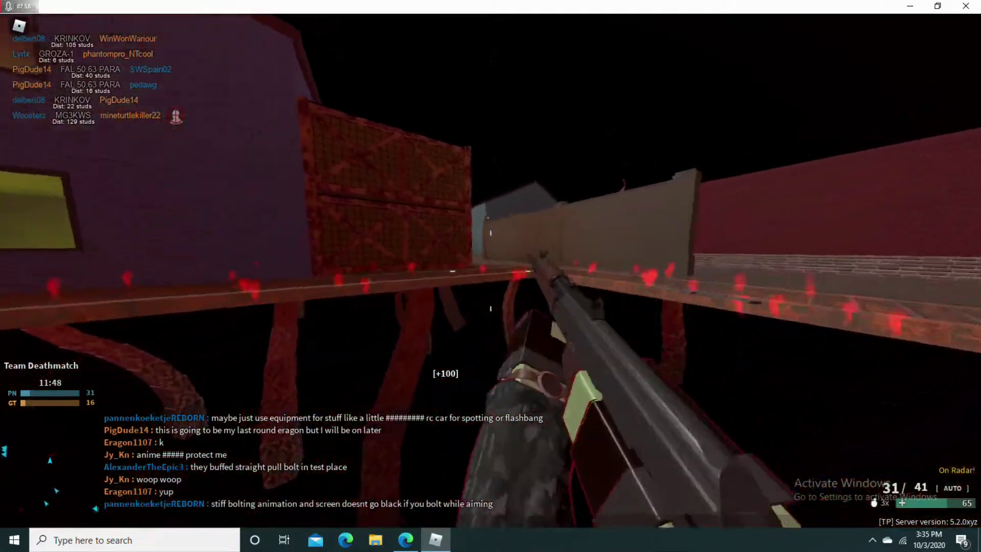
Run through the alleys with the knife, stab a nearby enemy, and head across the bridge
{"action": "key", "text": "w"}
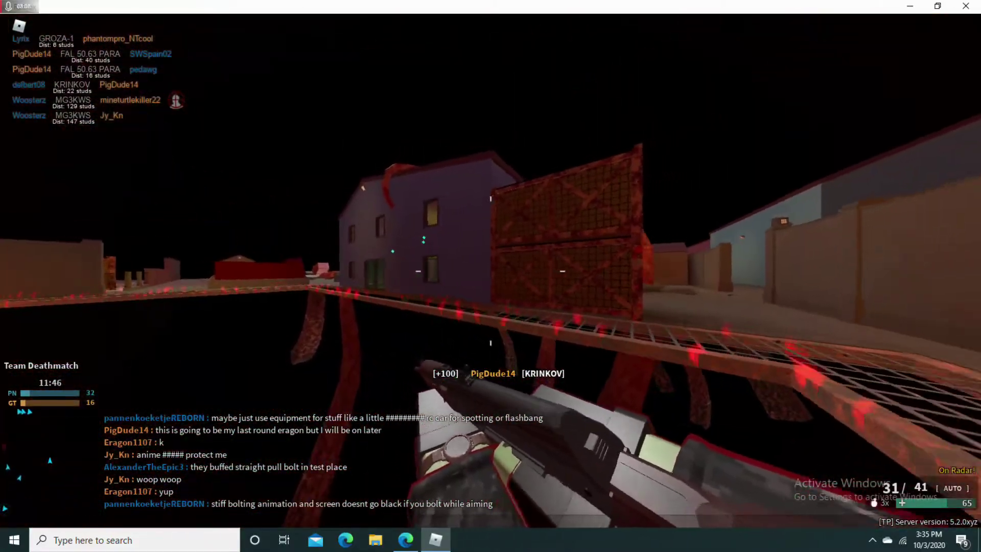
{"action": "key", "text": "w"}
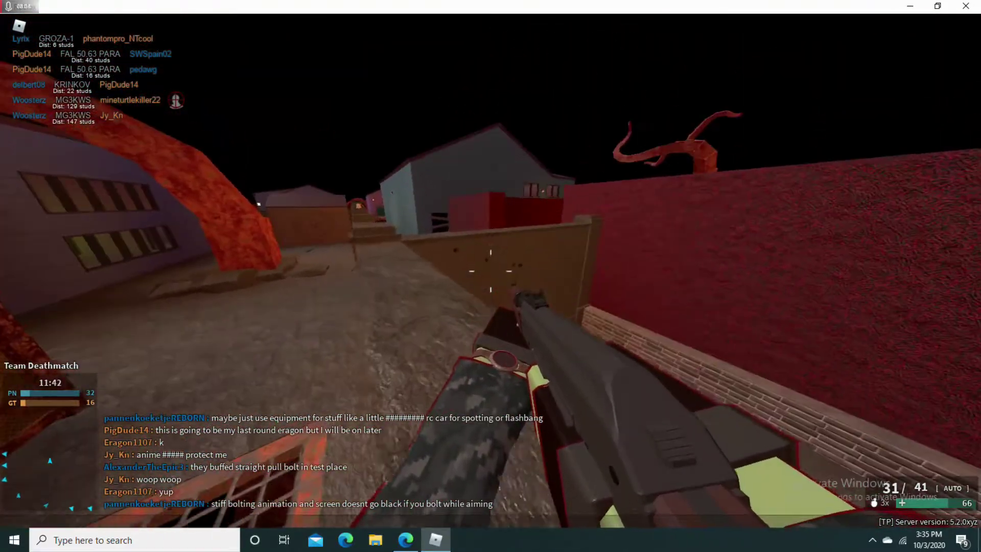
{"action": "key", "text": "w"}
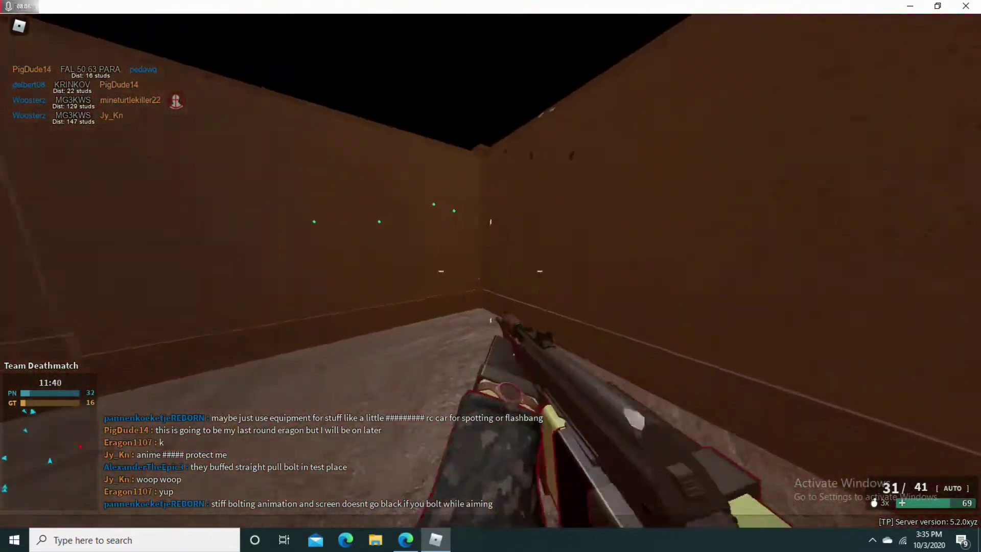
{"action": "key", "text": "w"}
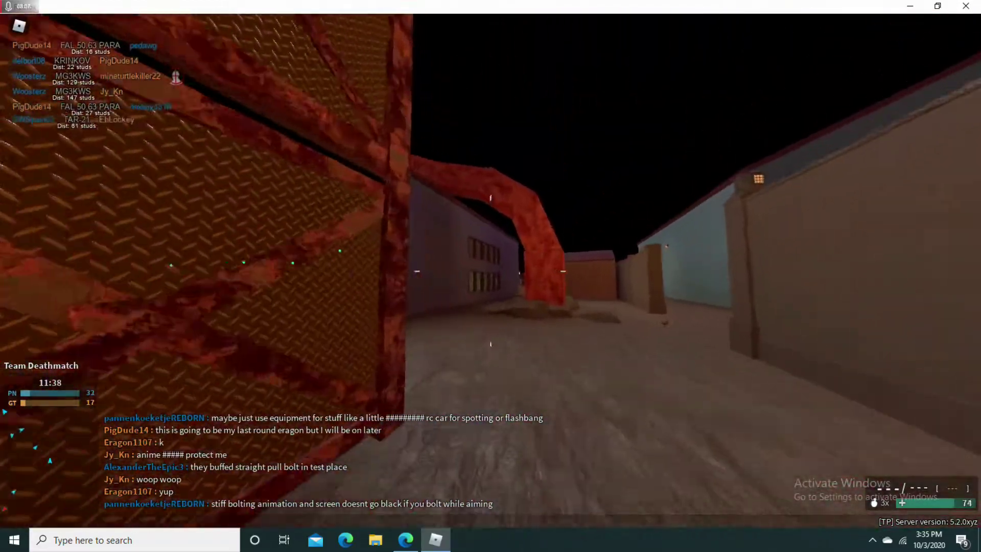
{"action": "key", "text": "w"}
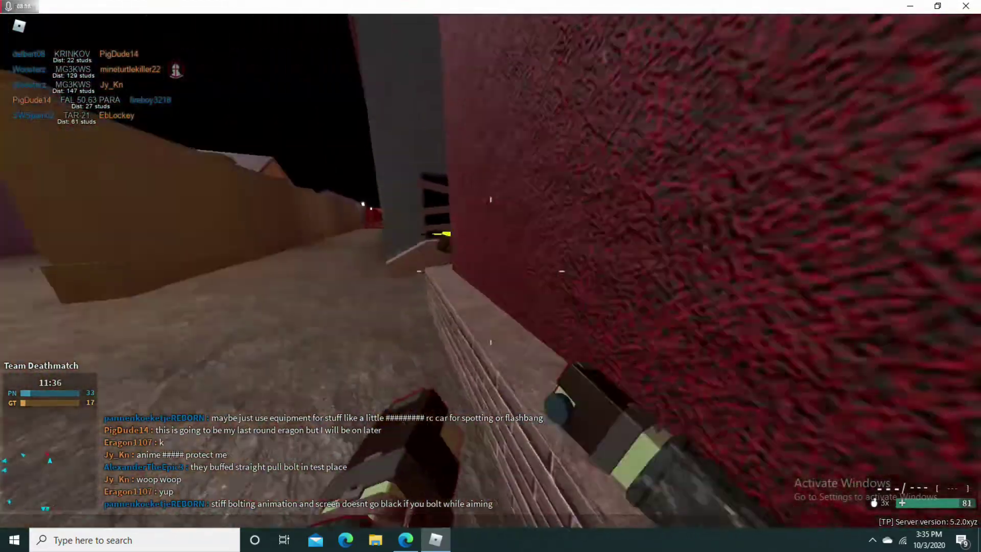
{"action": "key", "text": "w"}
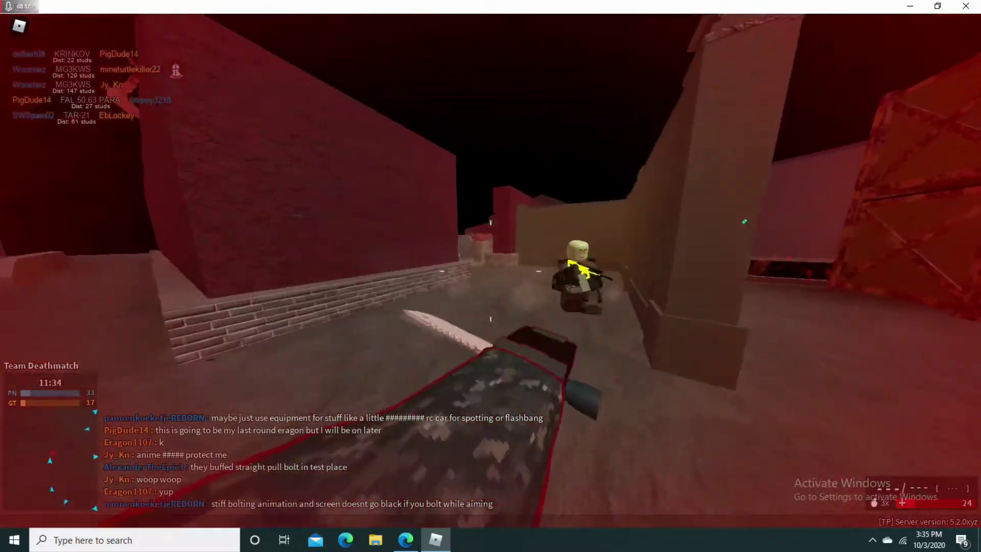
{"action": "key", "text": "w"}
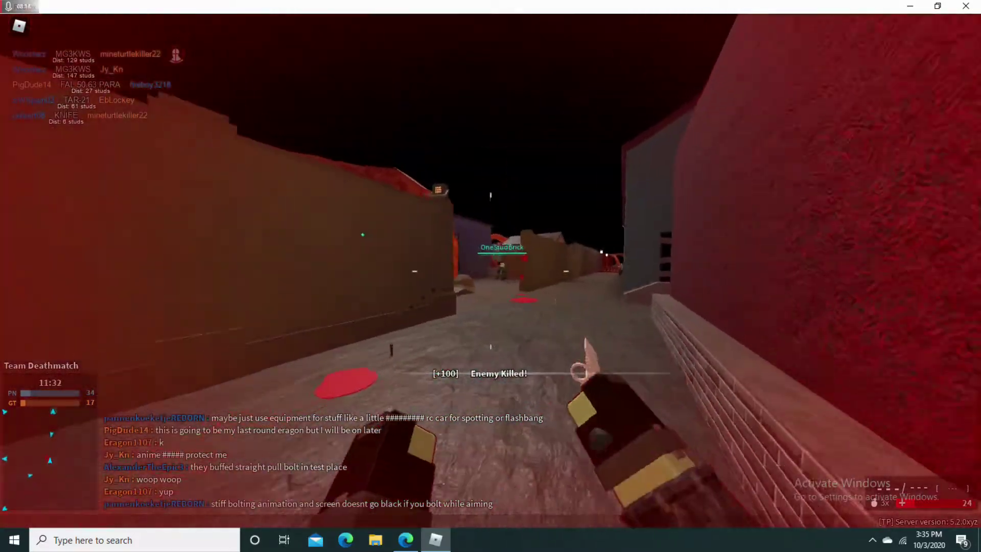
{"action": "left_click", "coordinate": [490, 276]}
{"action": "key", "text": "w"}
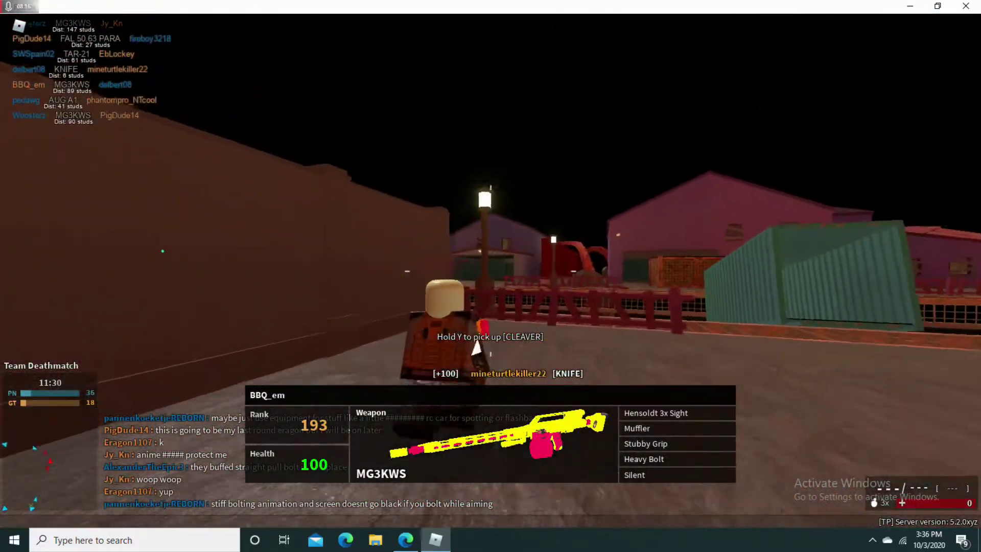
{"action": "key", "text": "w"}
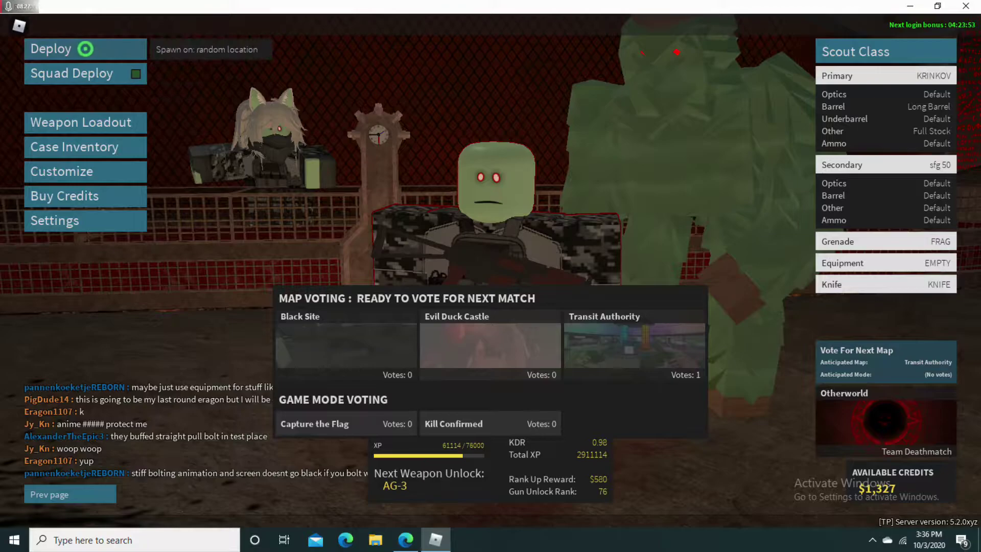
Compare the AKU12 (Carbine) and Krinkov (PDW) in the loadout, ending with the AKU12 equipped
{"action": "left_click", "coordinate": [80, 122]}
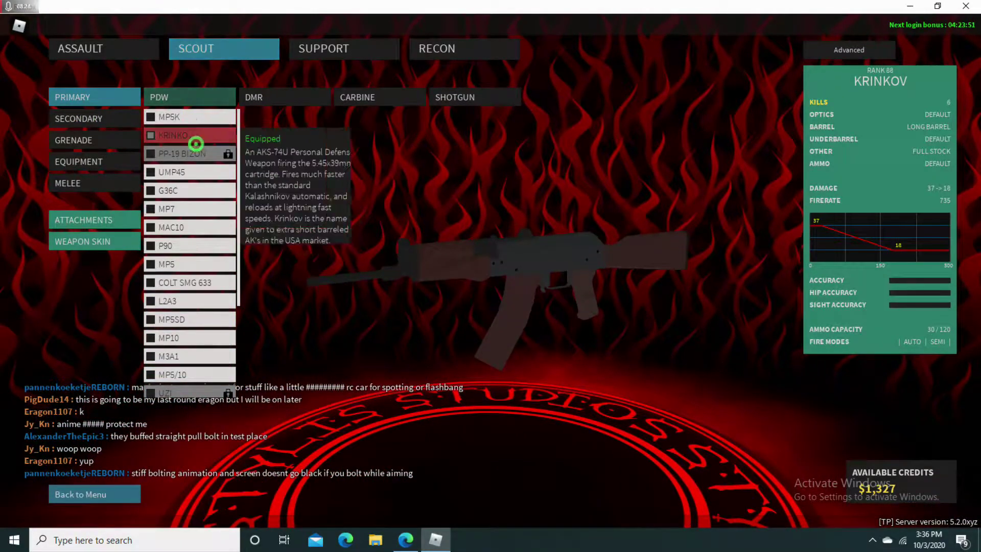
{"action": "left_click", "coordinate": [378, 97]}
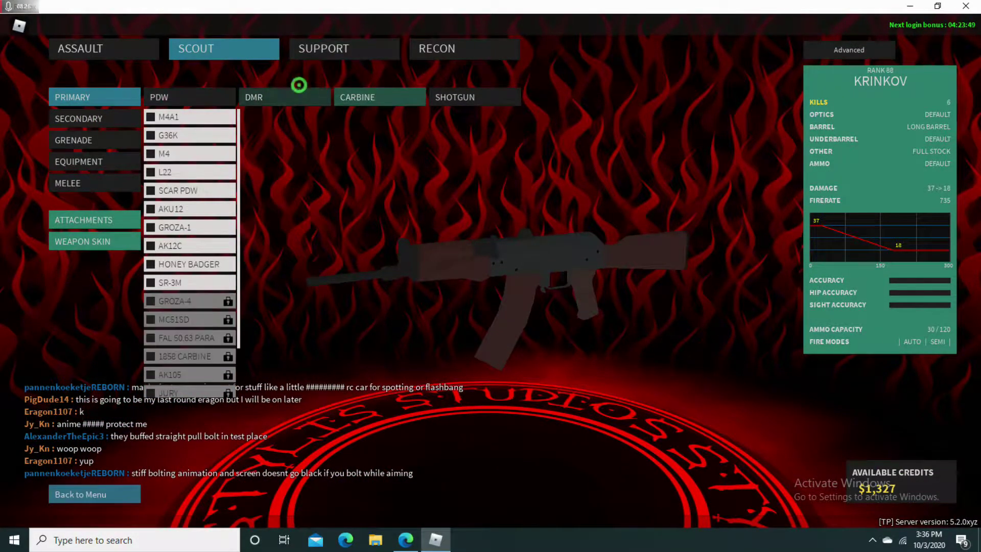
{"action": "left_click", "coordinate": [190, 209]}
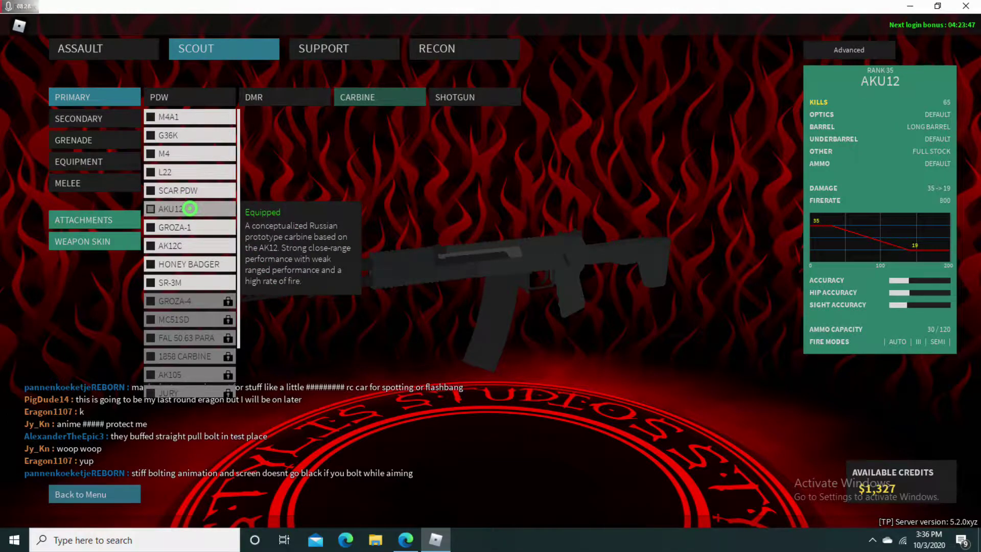
{"action": "left_click", "coordinate": [159, 97]}
{"action": "left_click", "coordinate": [189, 136]}
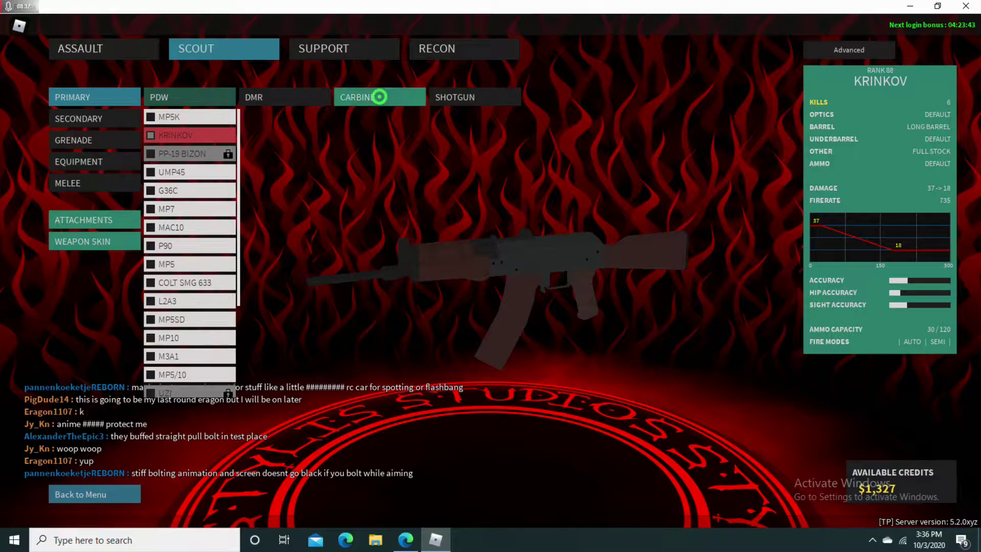
{"action": "left_click", "coordinate": [378, 97]}
{"action": "left_click", "coordinate": [171, 245]}
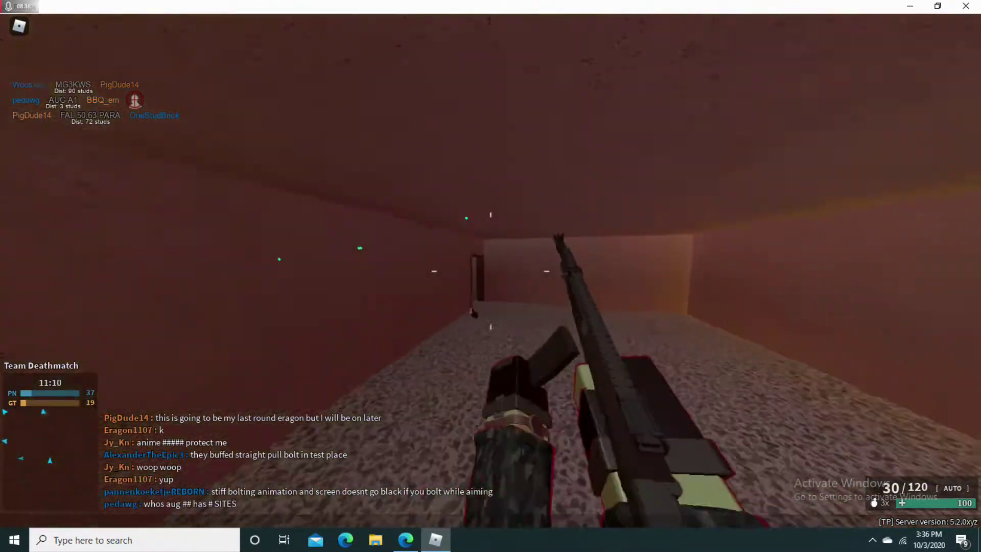
Advance onto the rooftops with the AKU12, firing at enemies, reloading, and shooting one on the walkway
{"action": "key", "text": "w"}
{"action": "key", "text": "w"}
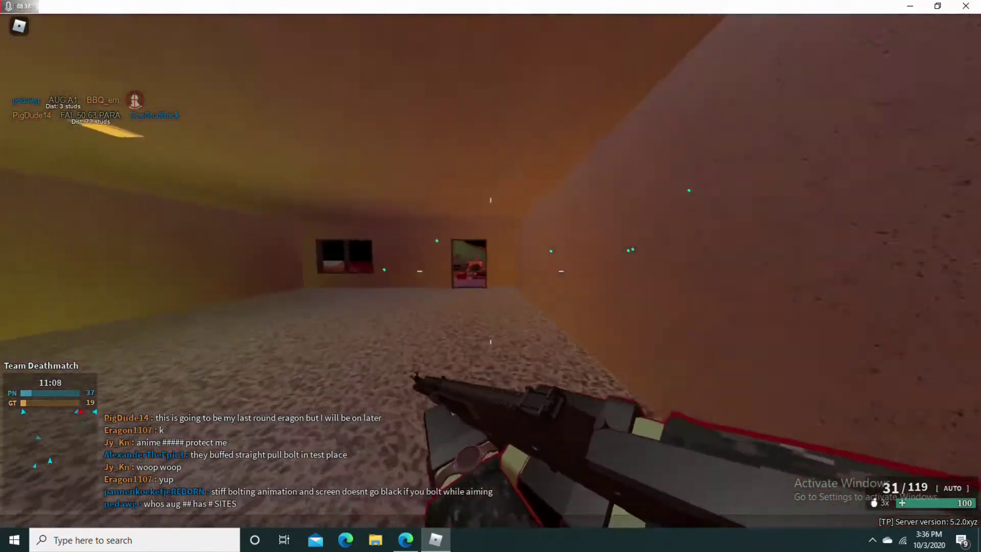
{"action": "key", "text": "w"}
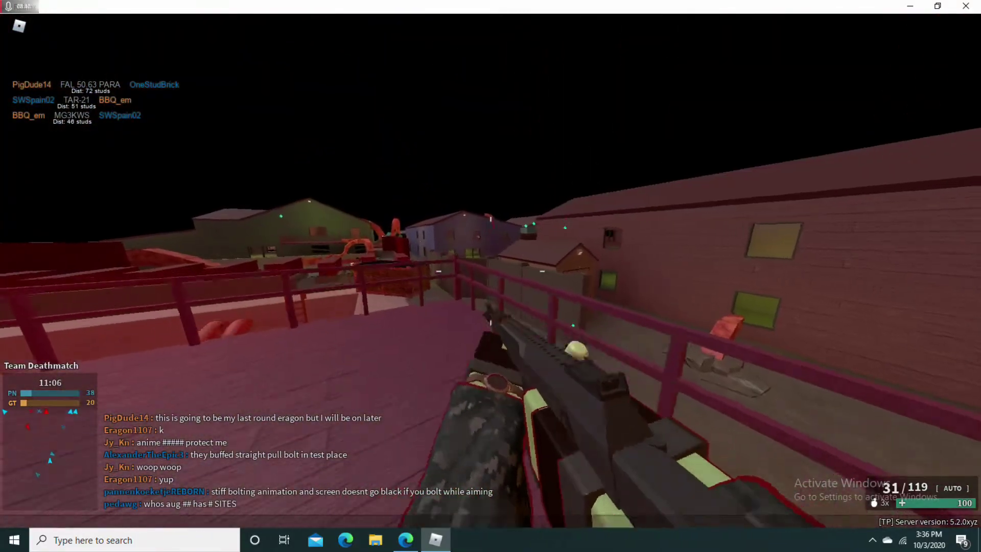
{"action": "left_click", "coordinate": [491, 276]}
{"action": "left_click", "coordinate": [490, 276]}
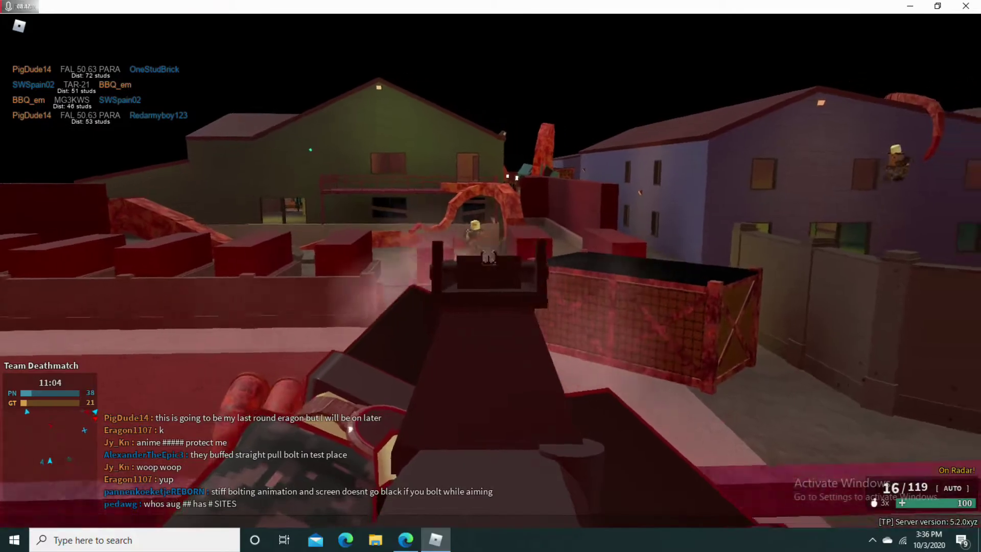
{"action": "key", "text": "w"}
{"action": "key", "text": "r"}
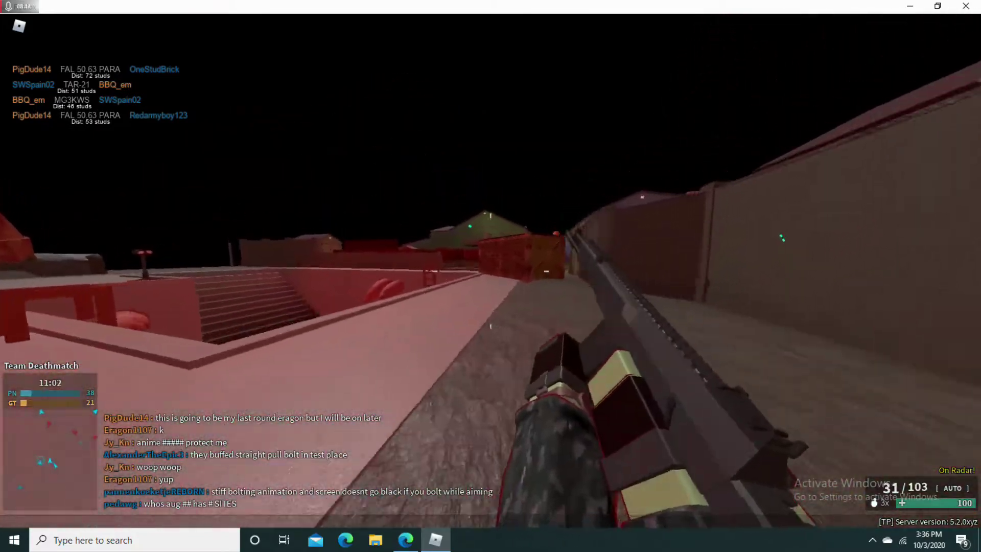
{"action": "key", "text": "w"}
{"action": "key", "text": "w"}
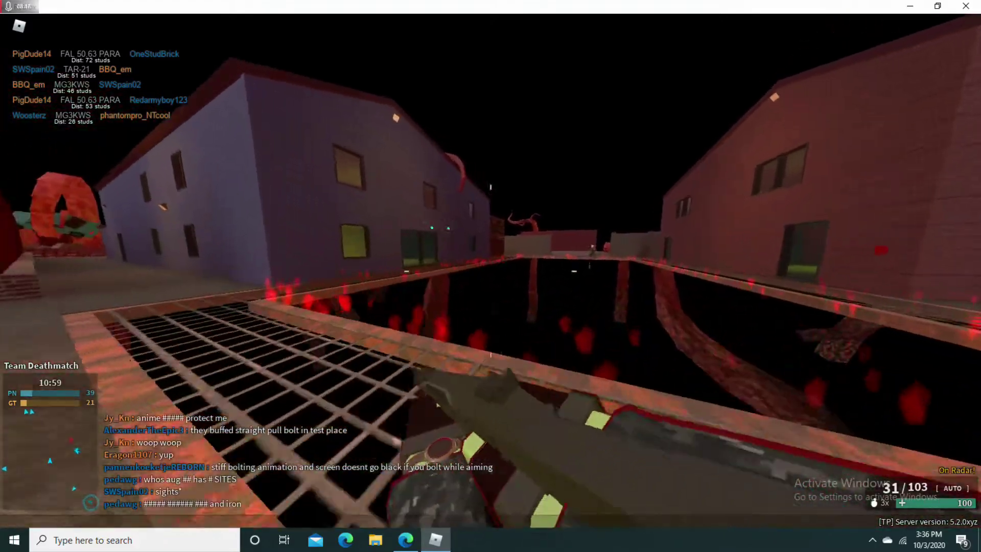
{"action": "right_click", "coordinate": [491, 276]}
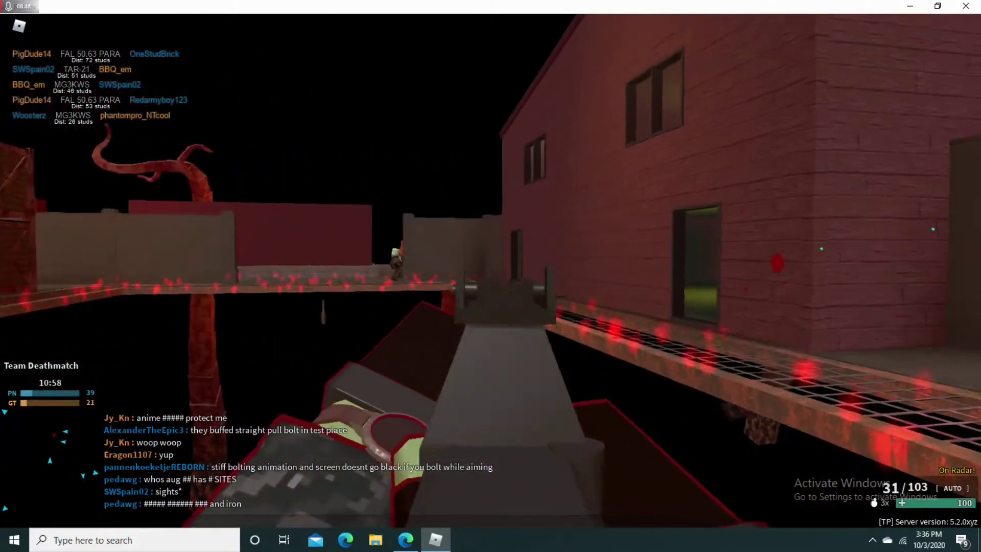
{"action": "left_click", "coordinate": [491, 276]}
{"action": "key", "text": "w"}
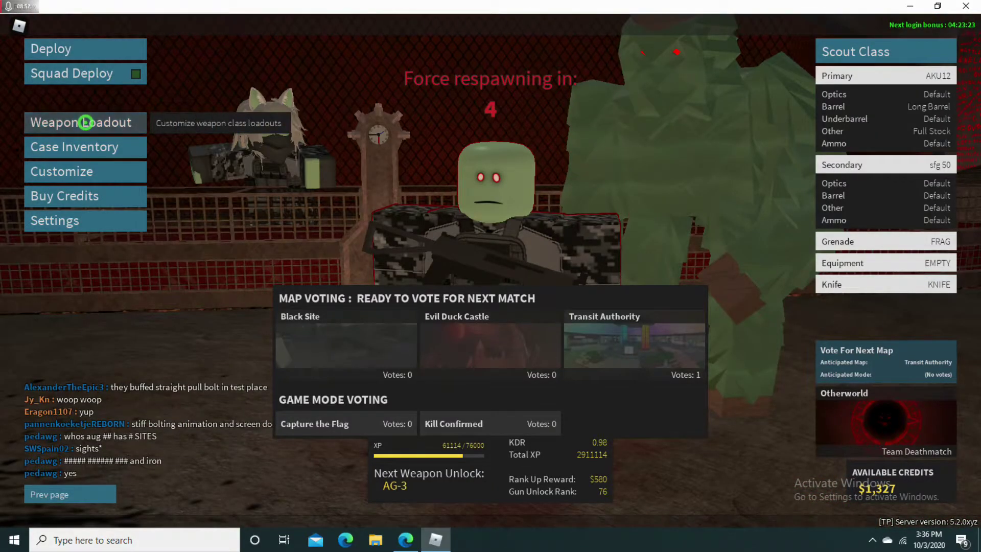
Equip the AK12C as primary and open its ammo attachment options
{"action": "left_click", "coordinate": [80, 123]}
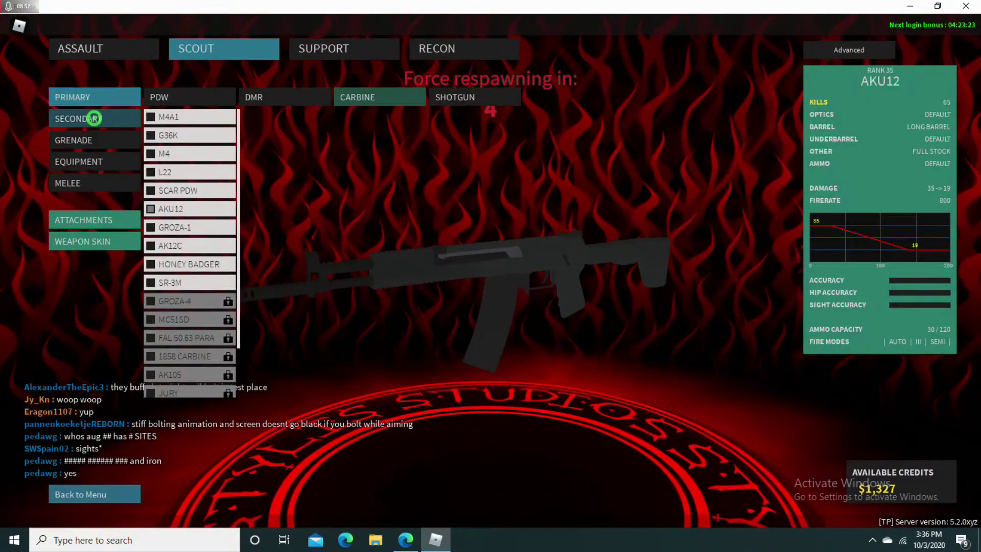
{"action": "scroll", "coordinate": [192, 345], "scroll_direction": "down", "scroll_amount": 2}
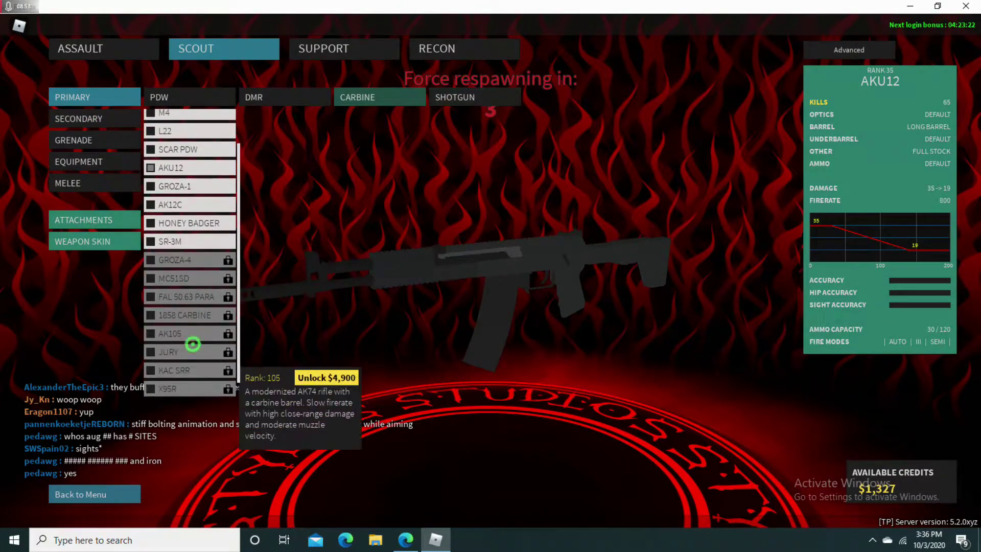
{"action": "left_click", "coordinate": [189, 204]}
{"action": "left_click", "coordinate": [94, 220]}
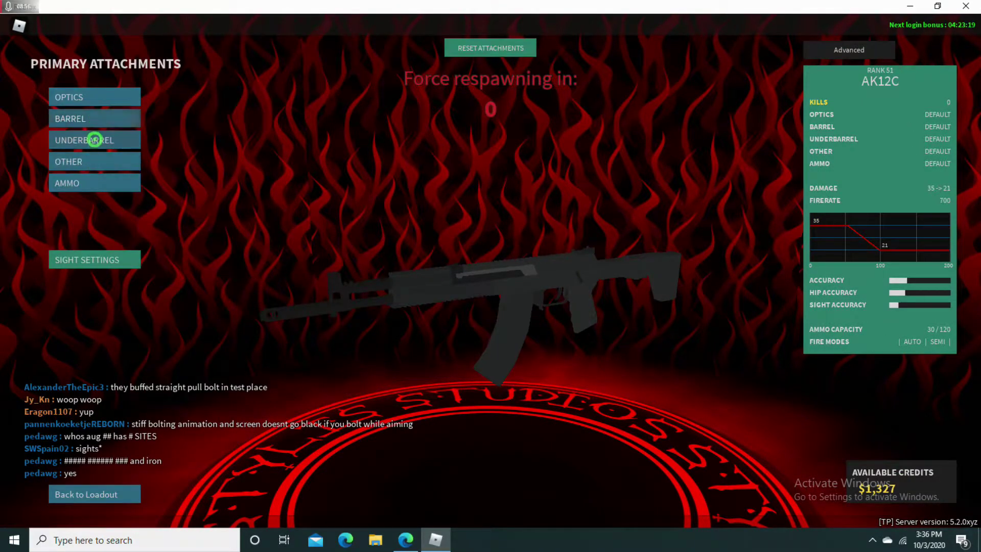
{"action": "left_click", "coordinate": [69, 161]}
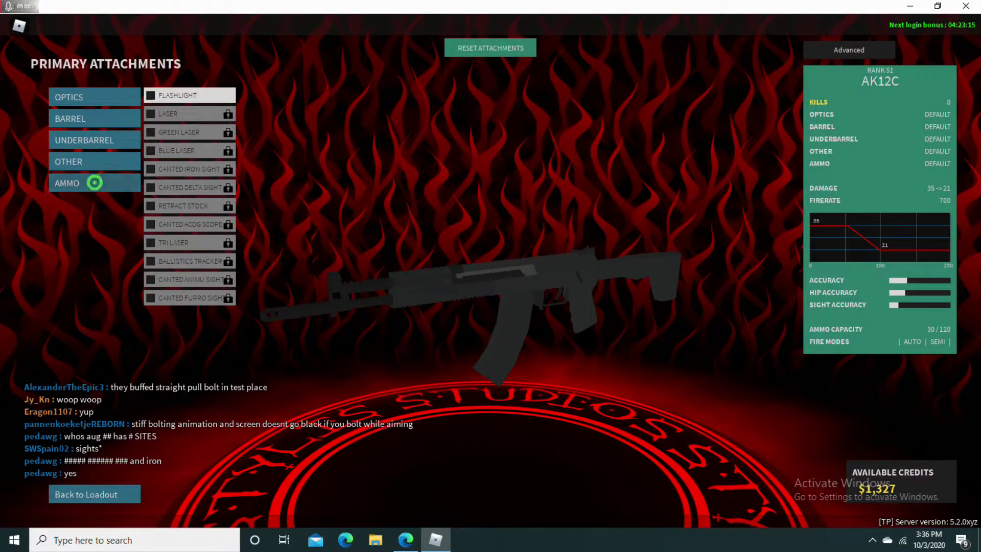
{"action": "left_click", "coordinate": [95, 183]}
Toggle the preview of the locked 9x39 Conv. ammo ($1,551 unlock)
{"action": "left_click", "coordinate": [190, 132]}
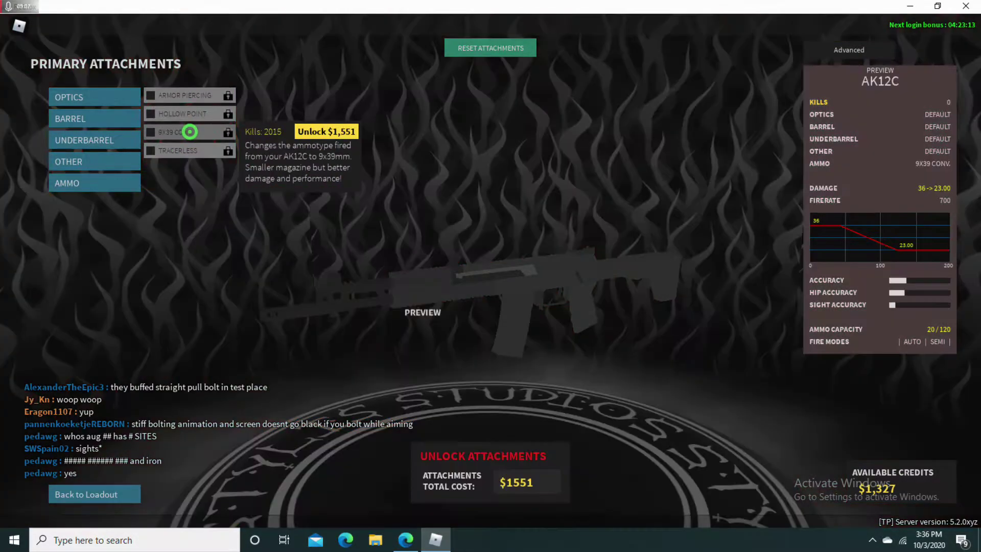
{"action": "left_click", "coordinate": [190, 131]}
{"action": "left_click", "coordinate": [190, 132]}
{"action": "left_click", "coordinate": [190, 132]}
{"action": "left_click", "coordinate": [190, 132]}
{"action": "left_click", "coordinate": [190, 131]}
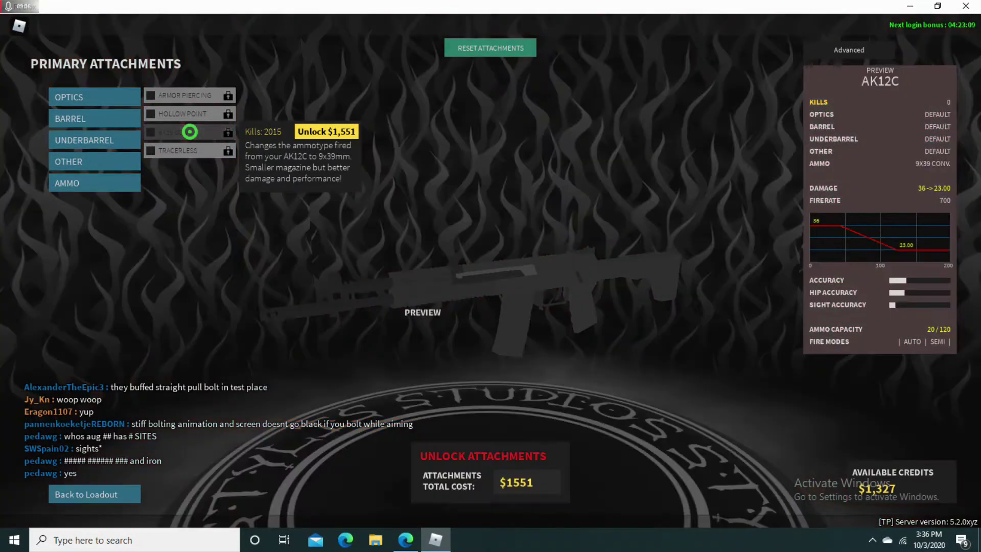
{"action": "left_click", "coordinate": [190, 132]}
Return to the primary weapon list and equip the Krinkov with default attachments
{"action": "left_click", "coordinate": [86, 495]}
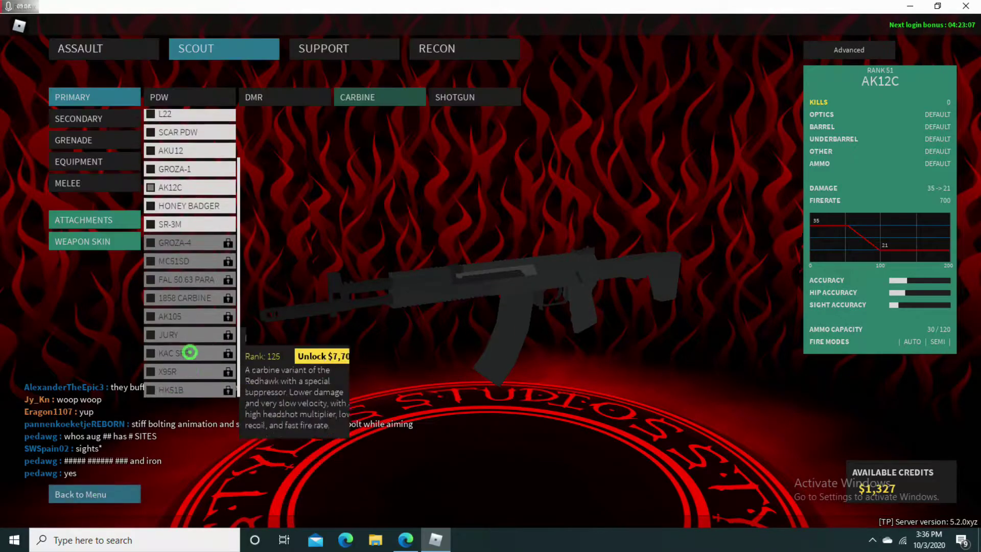
{"action": "scroll", "coordinate": [187, 224], "scroll_direction": "up", "scroll_amount": 2}
{"action": "left_click", "coordinate": [190, 174]}
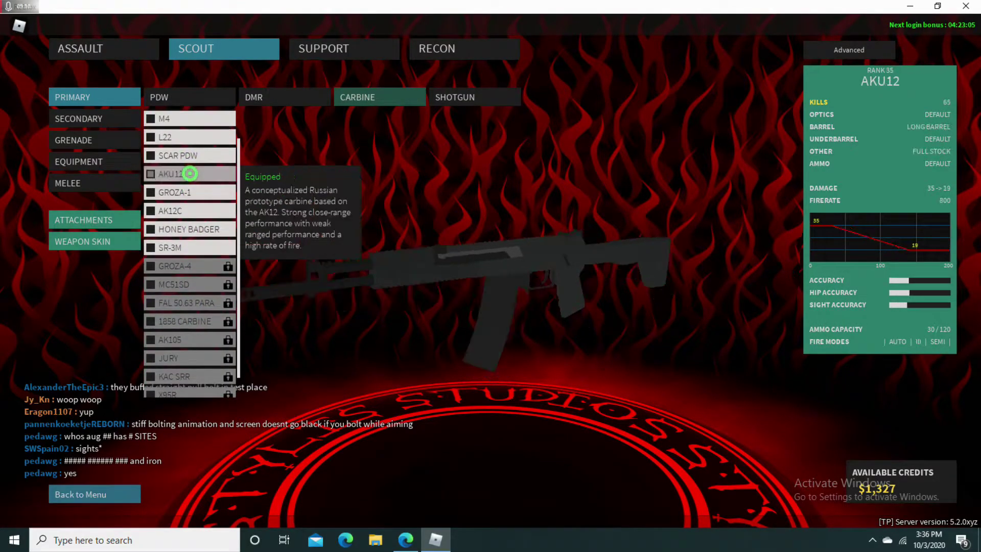
{"action": "scroll", "coordinate": [190, 173], "scroll_direction": "up", "scroll_amount": 1}
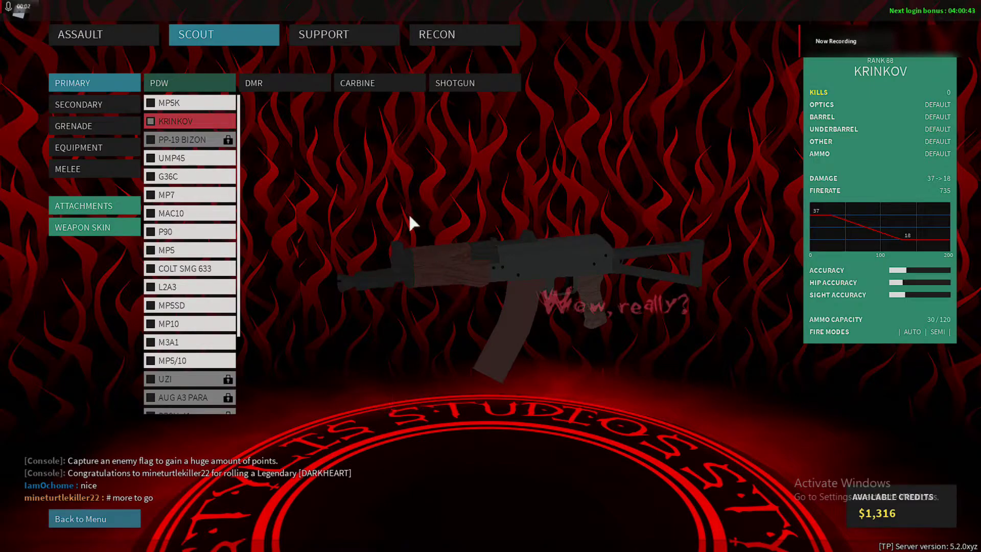
{"action": "left_click_drag", "start_coordinate": [399, 285], "coordinate": [551, 275]}
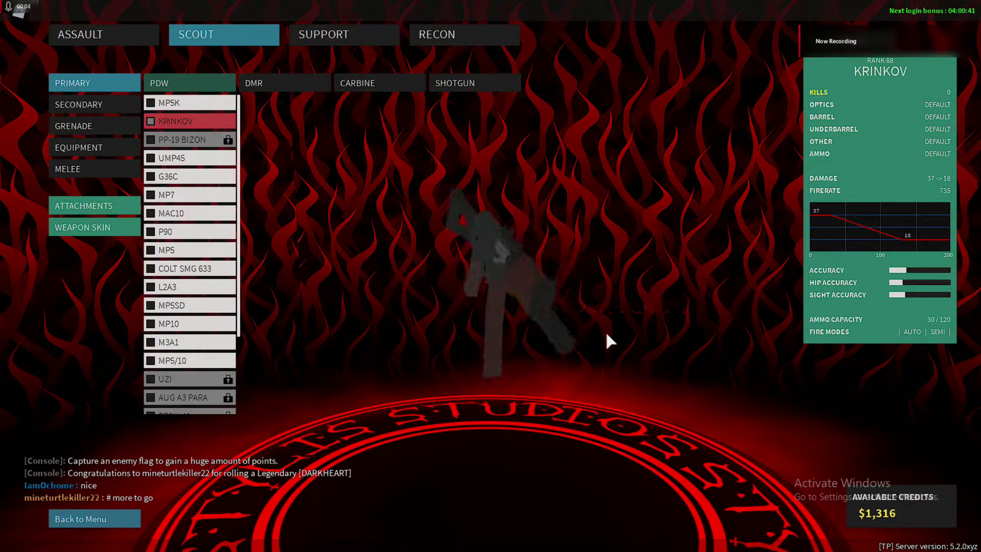
{"action": "left_click_drag", "start_coordinate": [603, 335], "coordinate": [475, 317]}
{"action": "left_click_drag", "start_coordinate": [575, 266], "coordinate": [541, 265]}
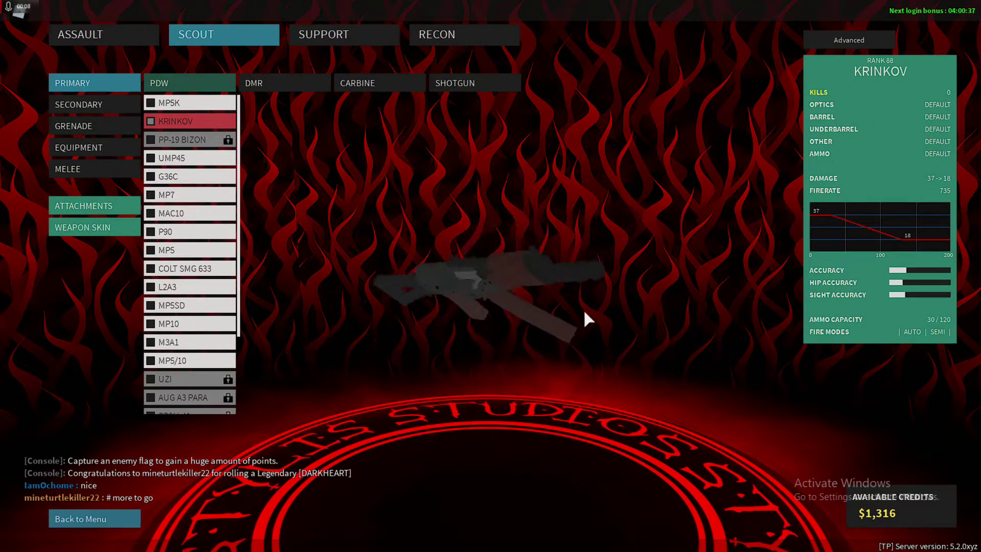
{"action": "left_click_drag", "start_coordinate": [584, 322], "coordinate": [371, 318]}
{"action": "mouse_move", "coordinate": [514, 323]}
{"action": "left_mouse_down"}
{"action": "mouse_move", "coordinate": [552, 346]}
{"action": "mouse_move", "coordinate": [650, 200]}
{"action": "left_mouse_up"}
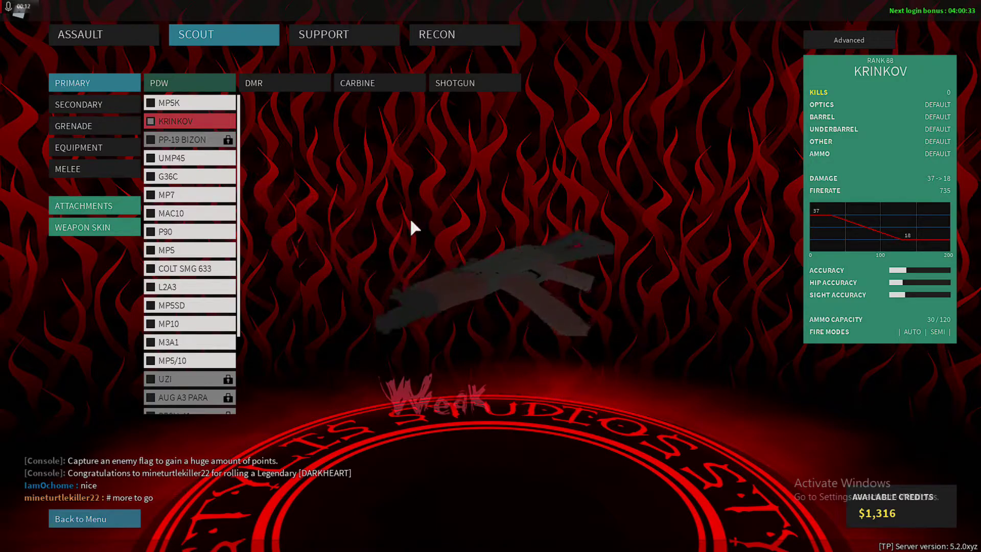
{"action": "left_click_drag", "start_coordinate": [399, 220], "coordinate": [478, 262]}
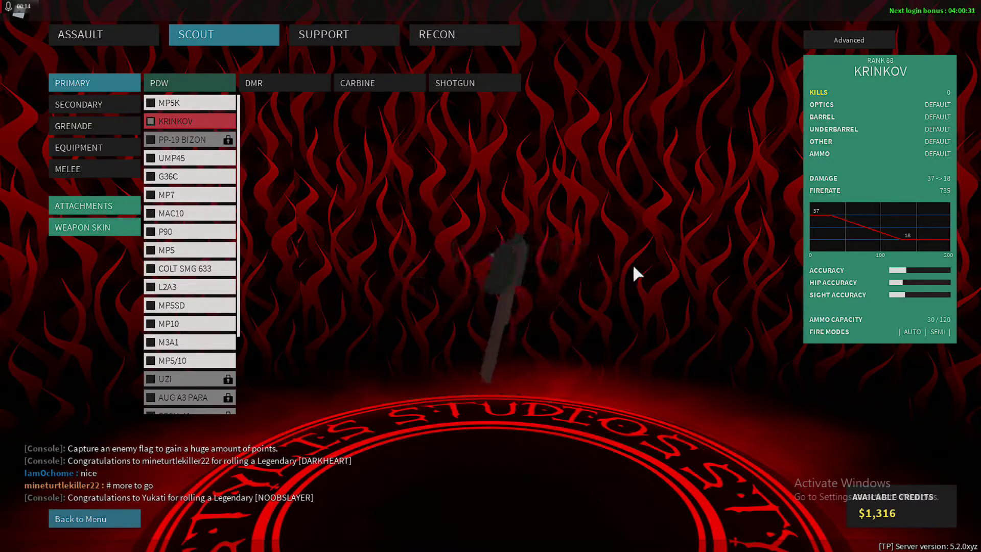
{"action": "left_click_drag", "start_coordinate": [600, 355], "coordinate": [396, 428]}
{"action": "mouse_move", "coordinate": [367, 374]}
{"action": "left_mouse_down"}
{"action": "mouse_move", "coordinate": [577, 323]}
{"action": "mouse_move", "coordinate": [650, 389]}
{"action": "mouse_move", "coordinate": [481, 404]}
{"action": "mouse_move", "coordinate": [431, 214]}
{"action": "mouse_move", "coordinate": [303, 316]}
{"action": "left_mouse_up"}
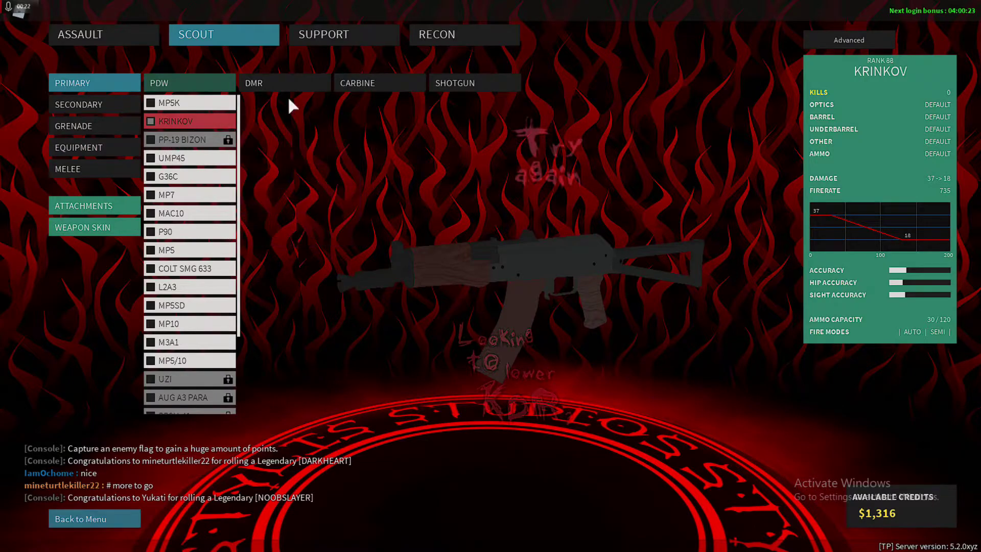
Swap the primary back and forth between the Carbine AKU12 and the PDW Krinkov
{"action": "left_click", "coordinate": [357, 85]}
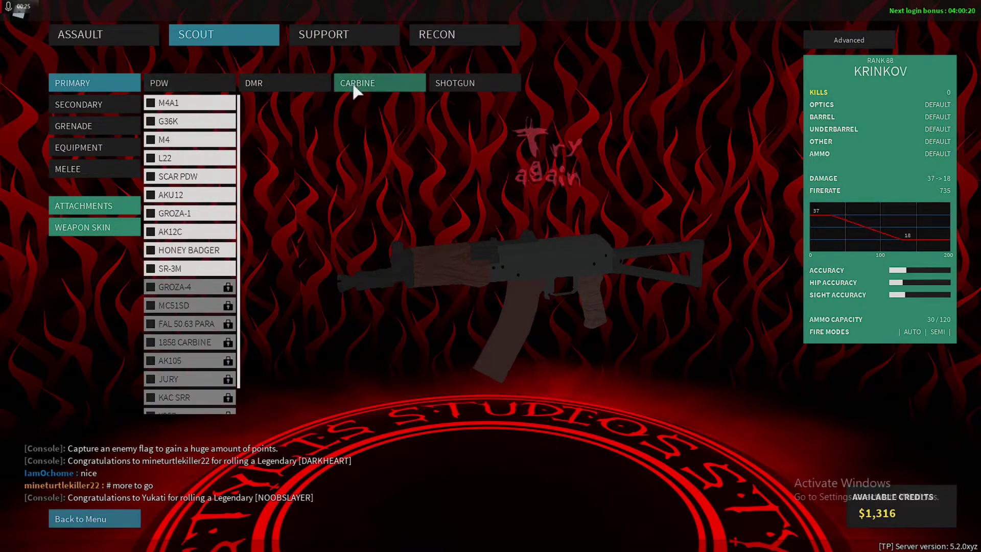
{"action": "left_click", "coordinate": [205, 194]}
{"action": "left_click", "coordinate": [159, 83]}
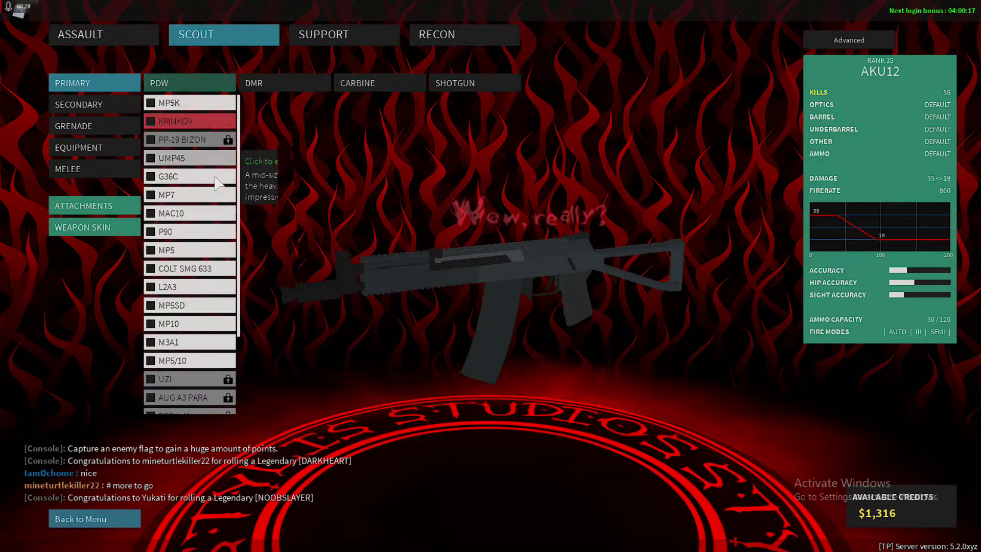
{"action": "left_click", "coordinate": [176, 122]}
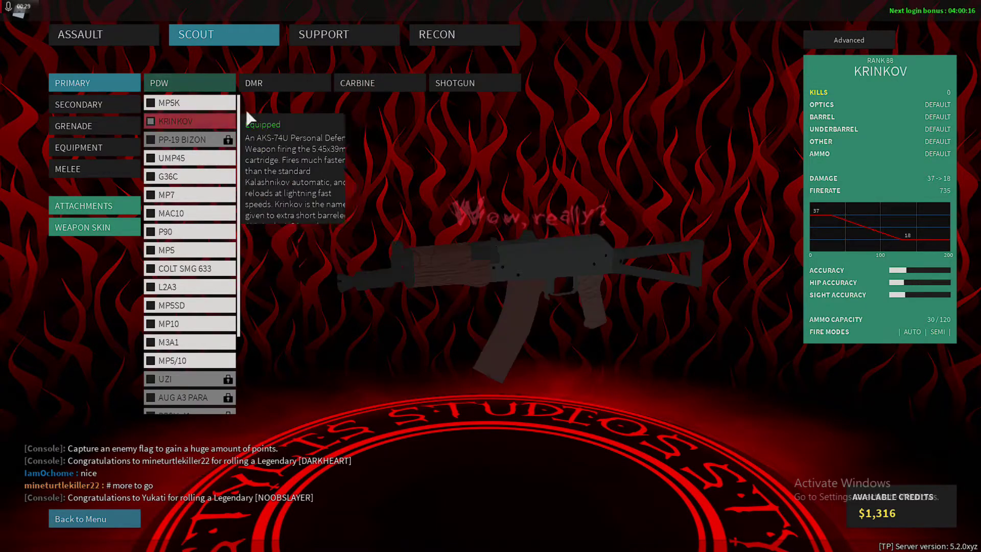
{"action": "left_click", "coordinate": [378, 84]}
{"action": "left_click", "coordinate": [184, 194]}
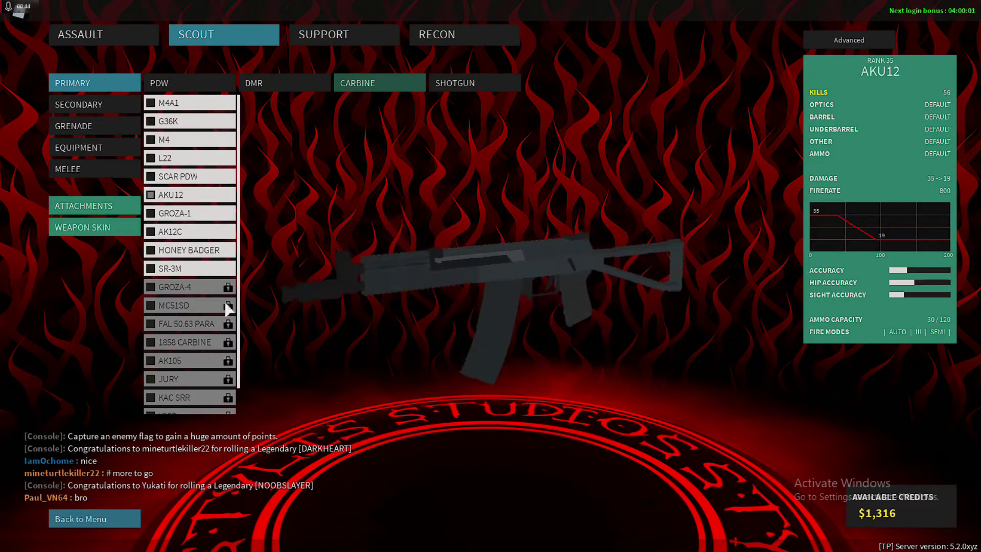
Re-equip the Krinkov as primary and bring up its attachments
{"action": "left_click", "coordinate": [160, 83]}
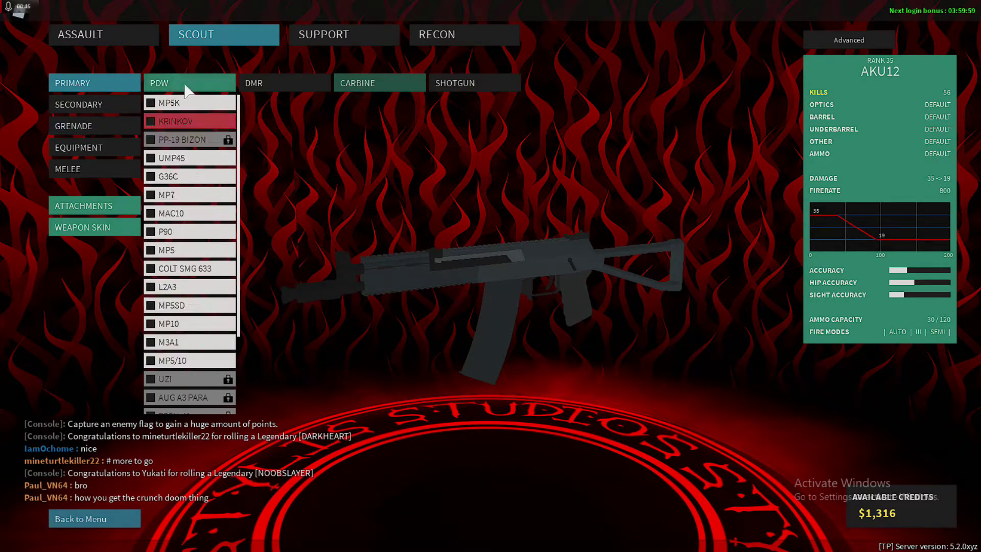
{"action": "left_click", "coordinate": [205, 121]}
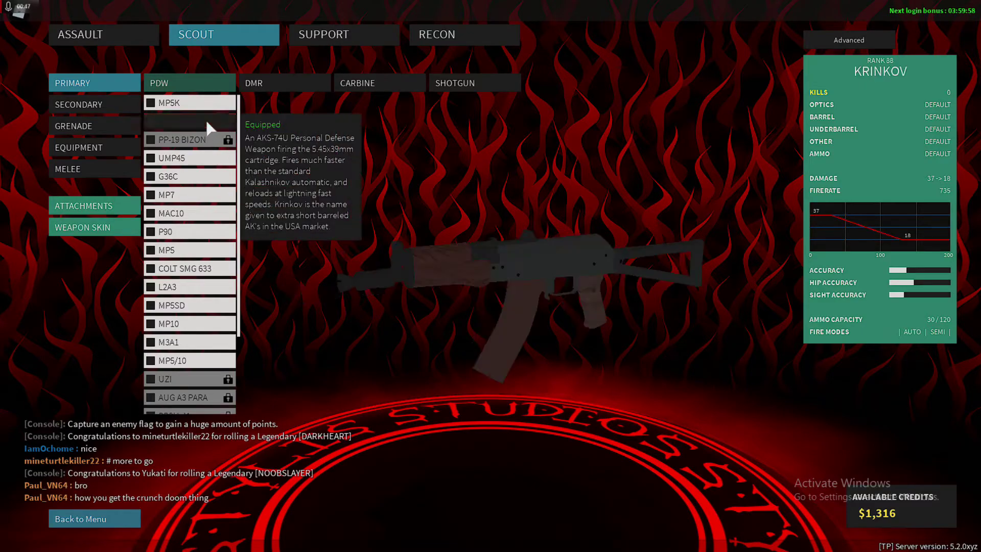
{"action": "left_click", "coordinate": [371, 84]}
{"action": "left_click", "coordinate": [160, 83]}
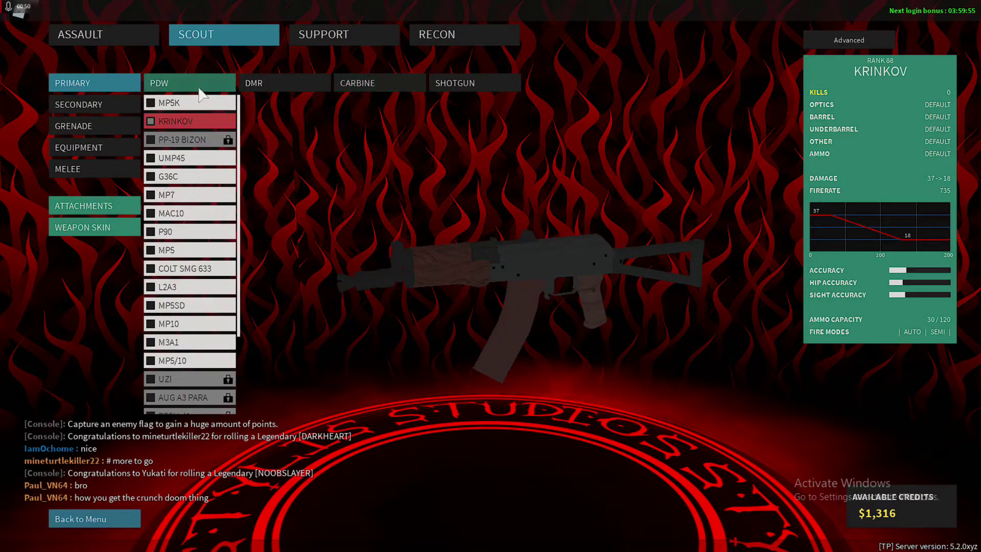
{"action": "left_click", "coordinate": [83, 206]}
Fit the Krinkov with the long barrel and full stock, then preview its ammo options
{"action": "left_click", "coordinate": [71, 105]}
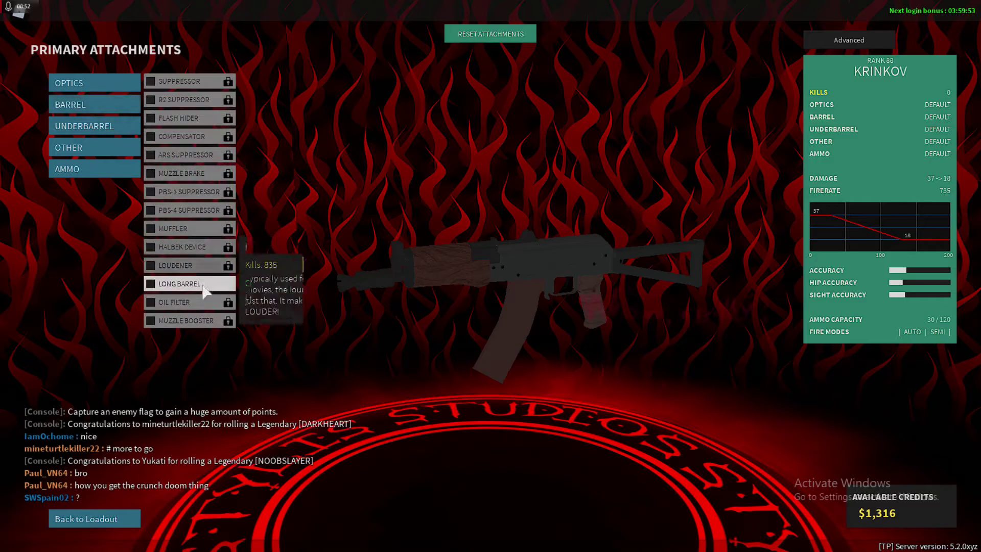
{"action": "left_click", "coordinate": [176, 283]}
{"action": "left_click", "coordinate": [165, 230]}
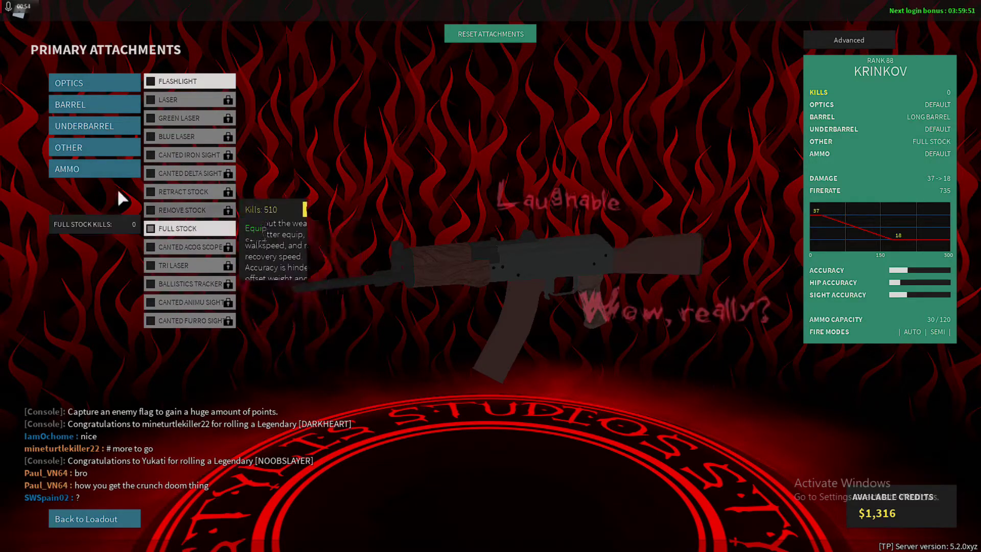
{"action": "left_click", "coordinate": [88, 170]}
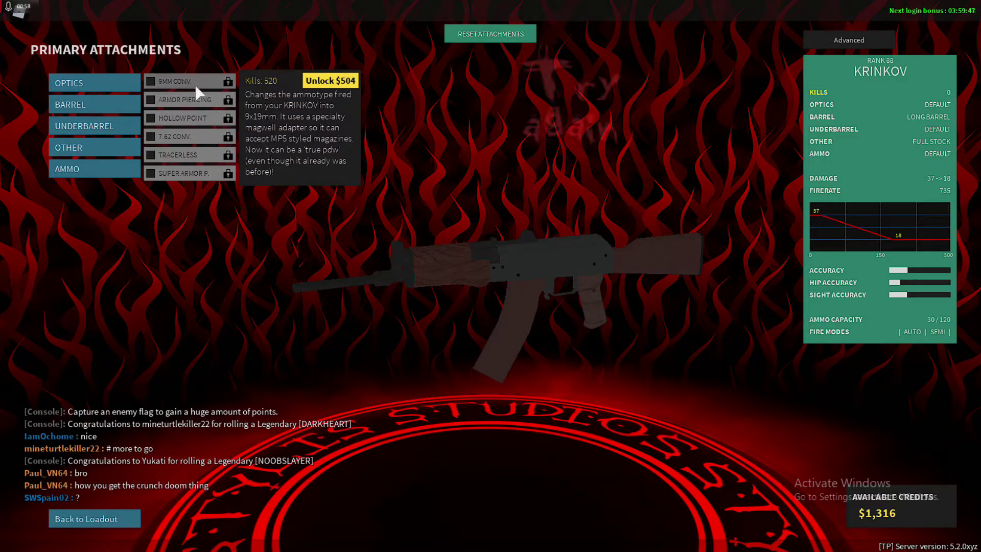
Go back to the loadout list and equip the Carbine AKU12 as primary
{"action": "left_click", "coordinate": [86, 519]}
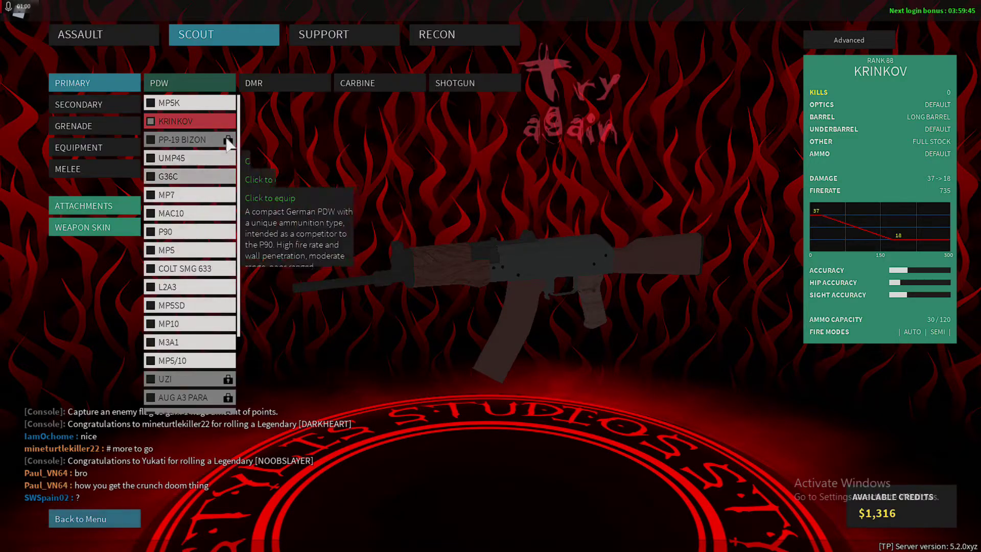
{"action": "left_click", "coordinate": [357, 82]}
{"action": "left_click", "coordinate": [171, 194]}
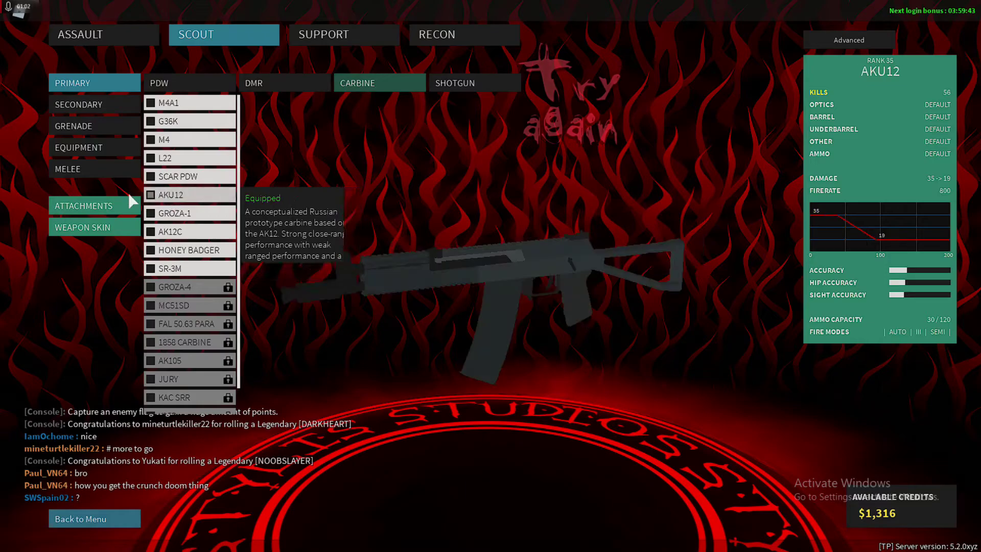
Give the AKU12 the long barrel and full stock, then browse its ammo options
{"action": "left_click", "coordinate": [83, 206]}
{"action": "left_click", "coordinate": [70, 104]}
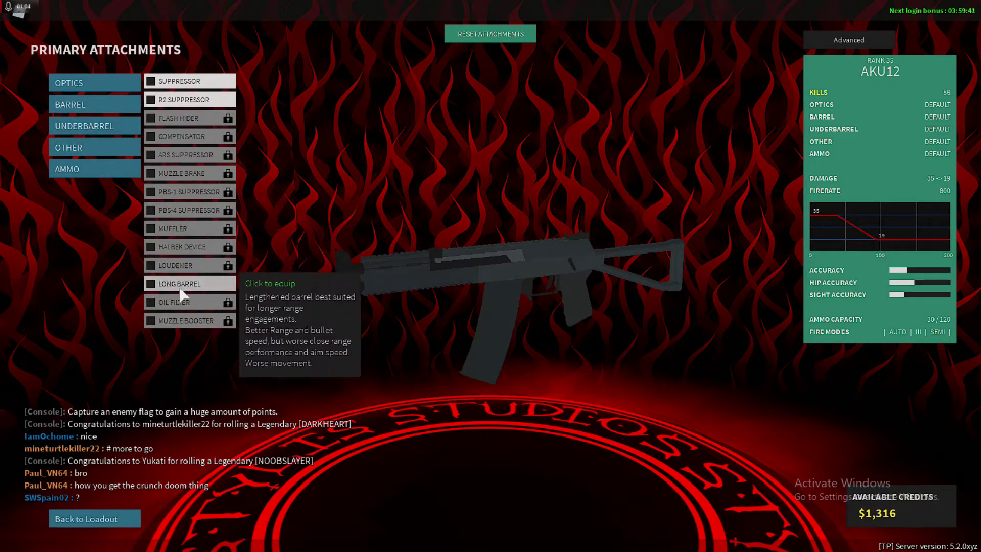
{"action": "left_click", "coordinate": [179, 283]}
{"action": "left_click", "coordinate": [117, 145]}
{"action": "left_click", "coordinate": [177, 210]}
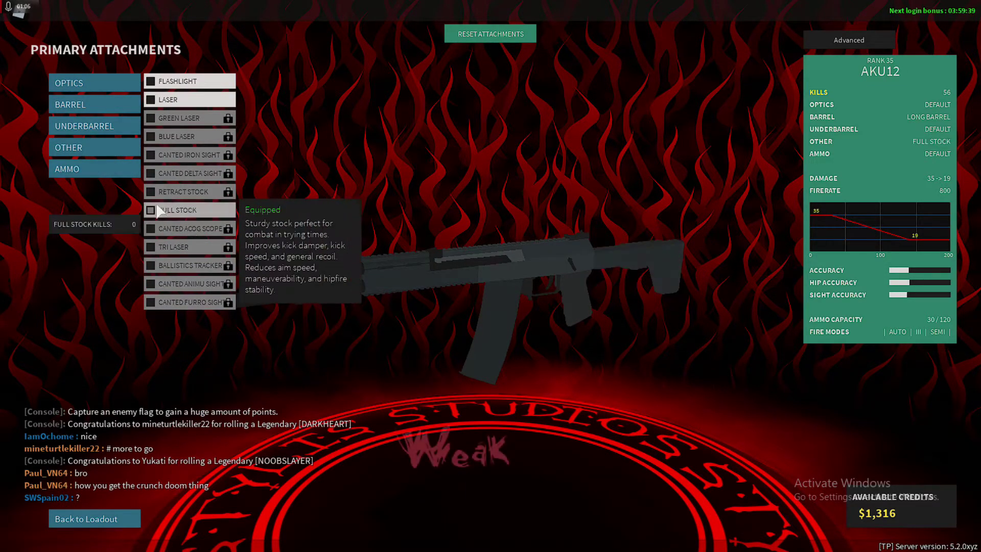
{"action": "mouse_move", "coordinate": [310, 260]}
{"action": "left_mouse_down"}
{"action": "mouse_move", "coordinate": [440, 347]}
{"action": "mouse_move", "coordinate": [597, 331]}
{"action": "left_mouse_up"}
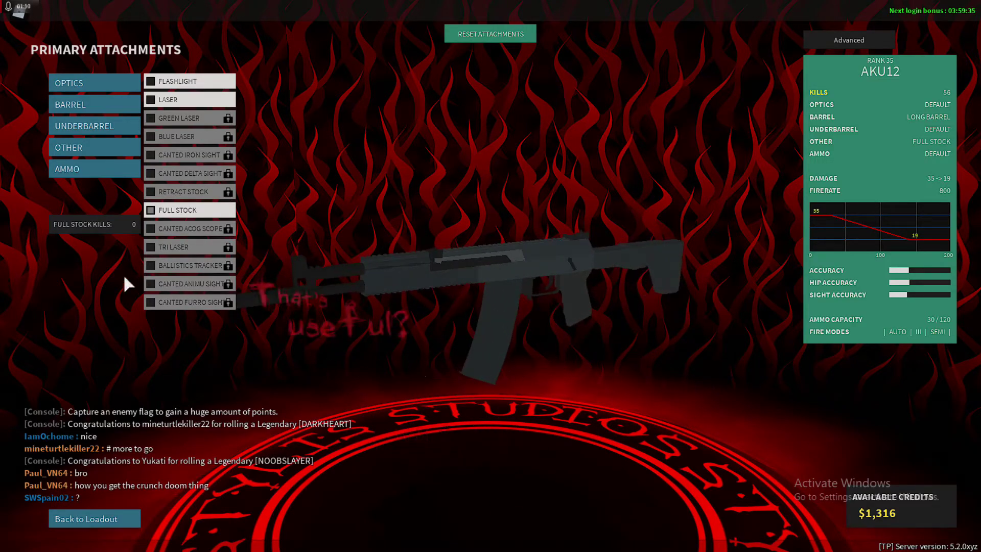
{"action": "left_click", "coordinate": [126, 170]}
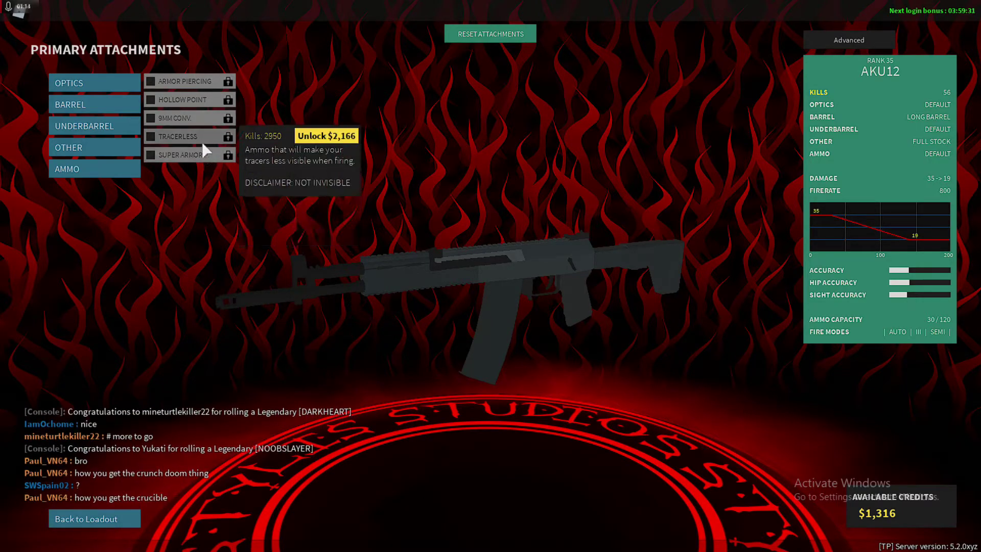
{"action": "left_click", "coordinate": [101, 519]}
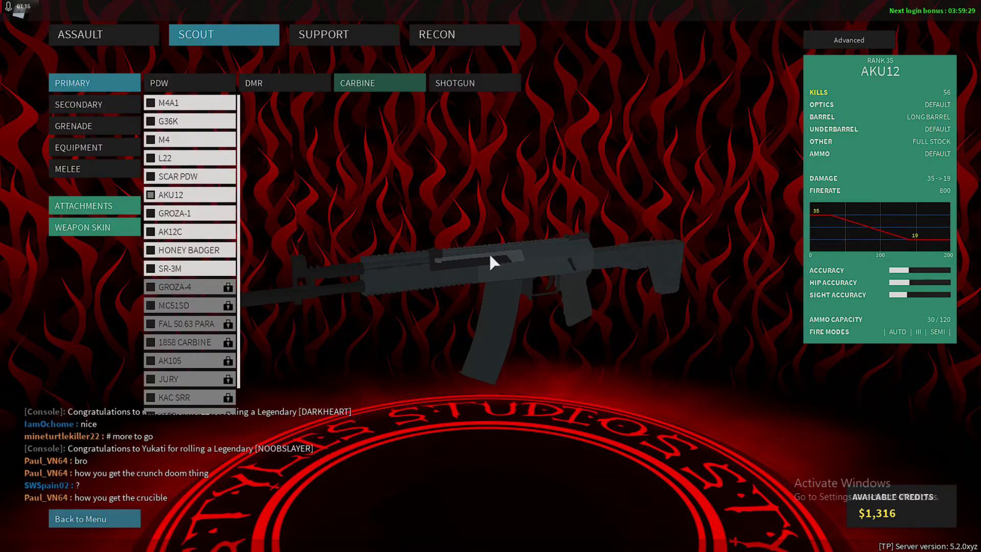
{"action": "left_click_drag", "start_coordinate": [489, 261], "coordinate": [564, 396]}
{"action": "mouse_move", "coordinate": [562, 346]}
{"action": "left_mouse_down"}
{"action": "mouse_move", "coordinate": [653, 360]}
{"action": "mouse_move", "coordinate": [526, 411]}
{"action": "mouse_move", "coordinate": [444, 324]}
{"action": "mouse_move", "coordinate": [635, 278]}
{"action": "mouse_move", "coordinate": [678, 369]}
{"action": "mouse_move", "coordinate": [495, 360]}
{"action": "mouse_move", "coordinate": [507, 288]}
{"action": "mouse_move", "coordinate": [441, 313]}
{"action": "mouse_move", "coordinate": [514, 320]}
{"action": "mouse_move", "coordinate": [452, 418]}
{"action": "mouse_move", "coordinate": [324, 459]}
{"action": "mouse_move", "coordinate": [285, 523]}
{"action": "mouse_move", "coordinate": [542, 470]}
{"action": "mouse_move", "coordinate": [652, 296]}
{"action": "left_mouse_up"}
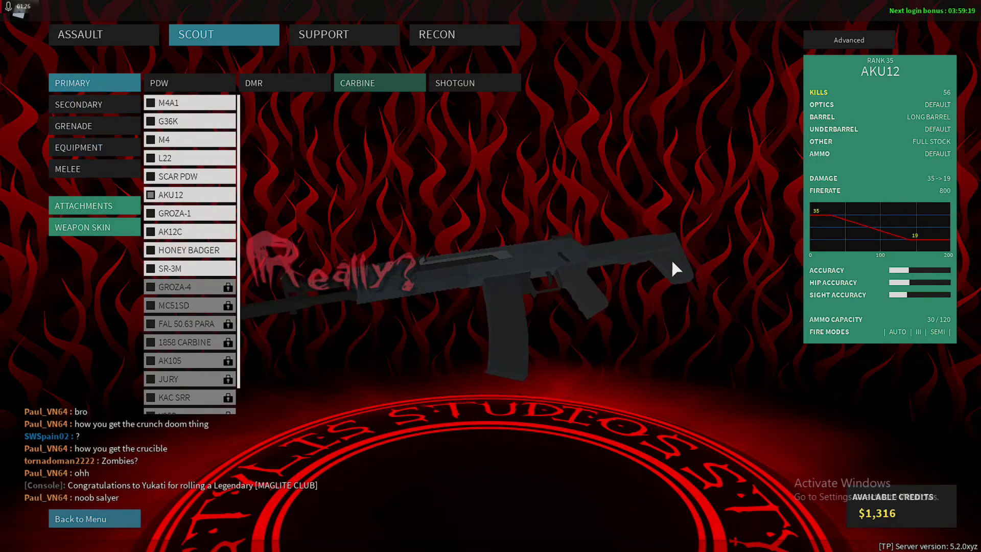
{"action": "mouse_move", "coordinate": [676, 261]}
{"action": "left_mouse_down"}
{"action": "mouse_move", "coordinate": [688, 447]}
{"action": "mouse_move", "coordinate": [206, 488]}
{"action": "left_mouse_up"}
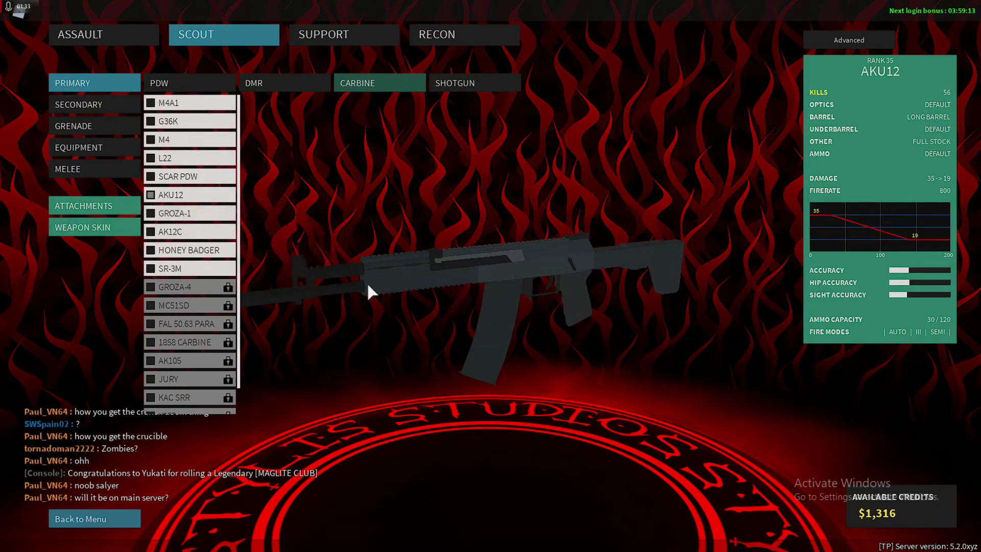
{"action": "mouse_move", "coordinate": [399, 309]}
{"action": "left_mouse_down"}
{"action": "mouse_move", "coordinate": [465, 381]}
{"action": "mouse_move", "coordinate": [494, 387]}
{"action": "mouse_move", "coordinate": [850, 171]}
{"action": "left_mouse_up"}
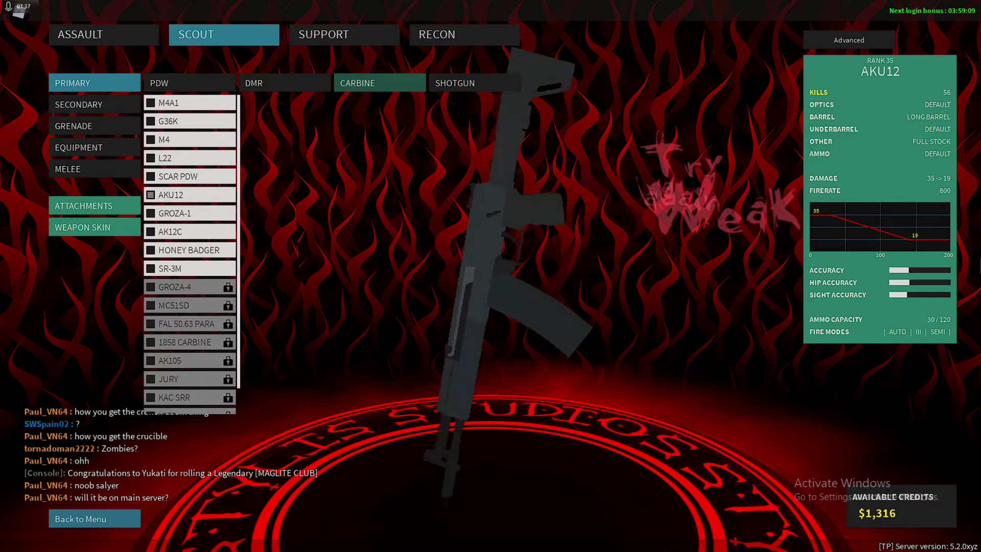